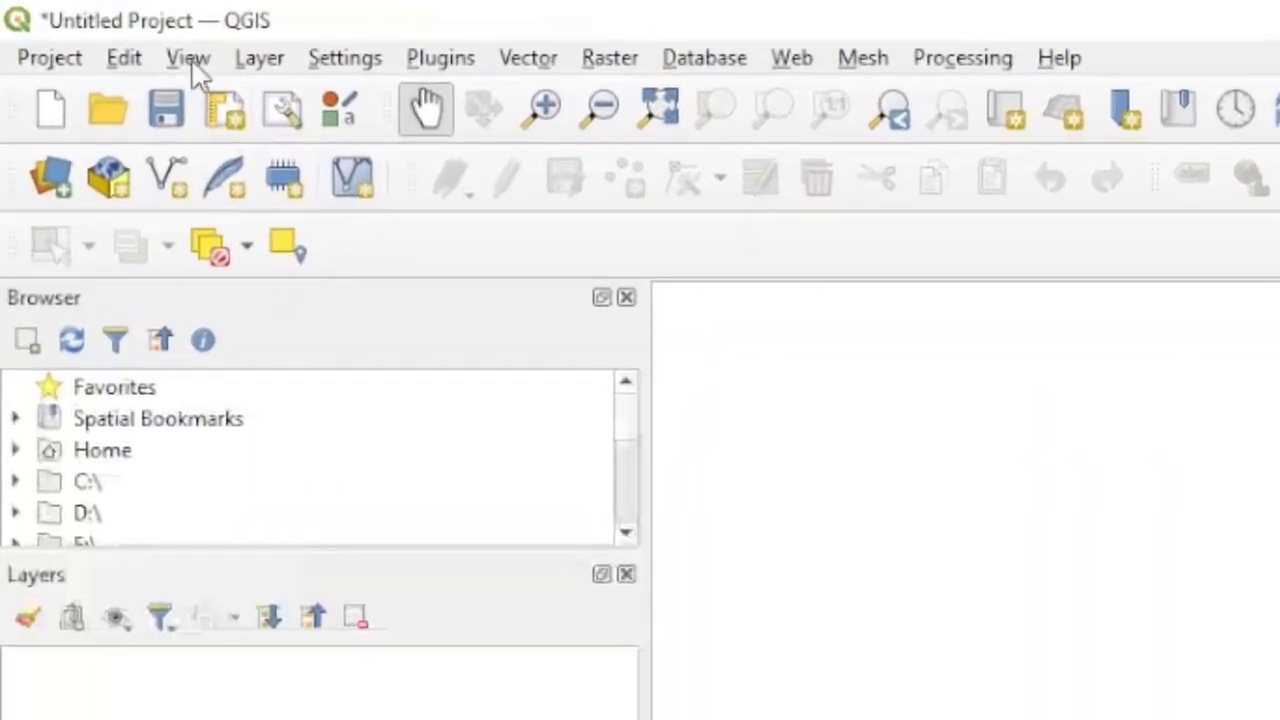
pyautogui.click(100, 31)
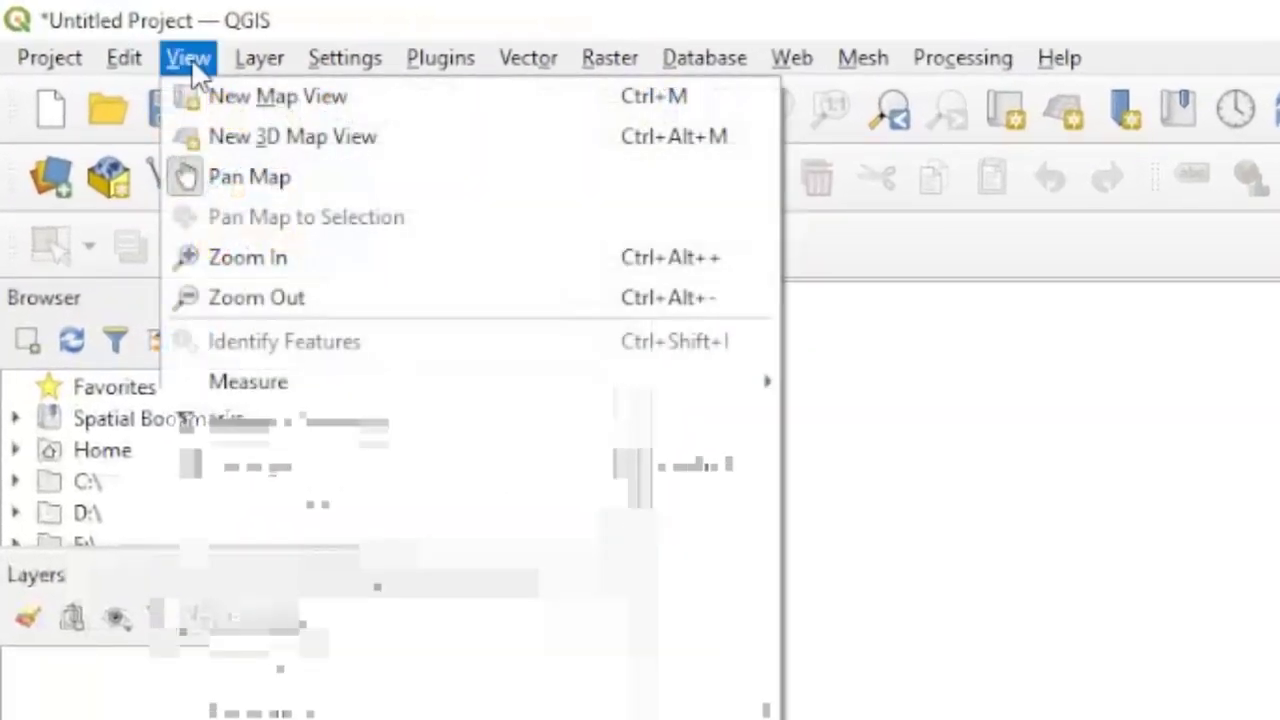
pyautogui.moveTo(288, 719)
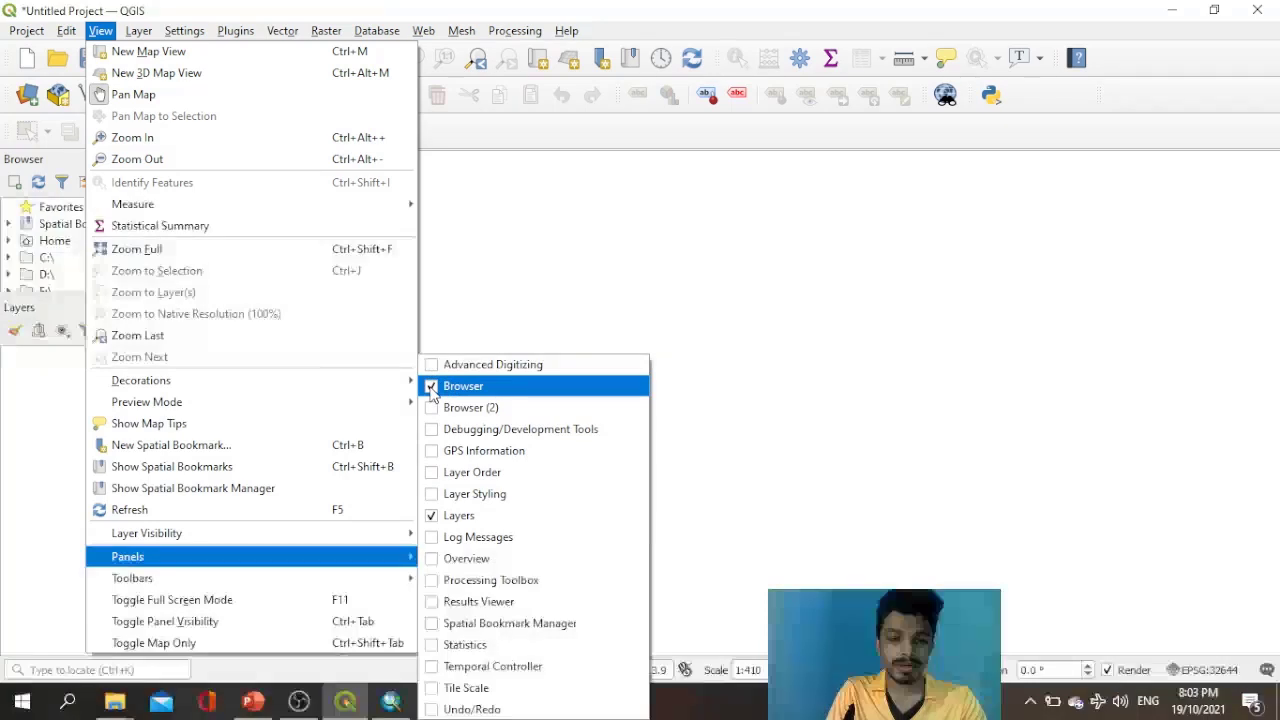
pyautogui.click(432, 388)
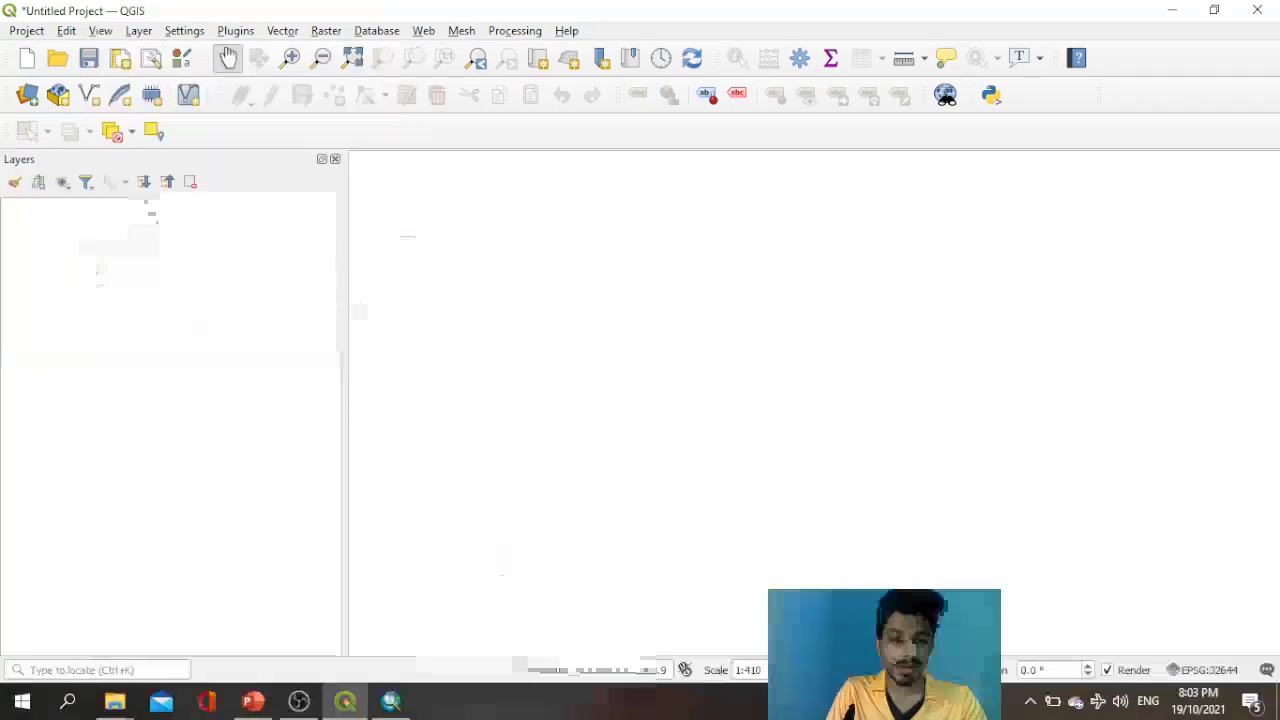
pyautogui.click(103, 33)
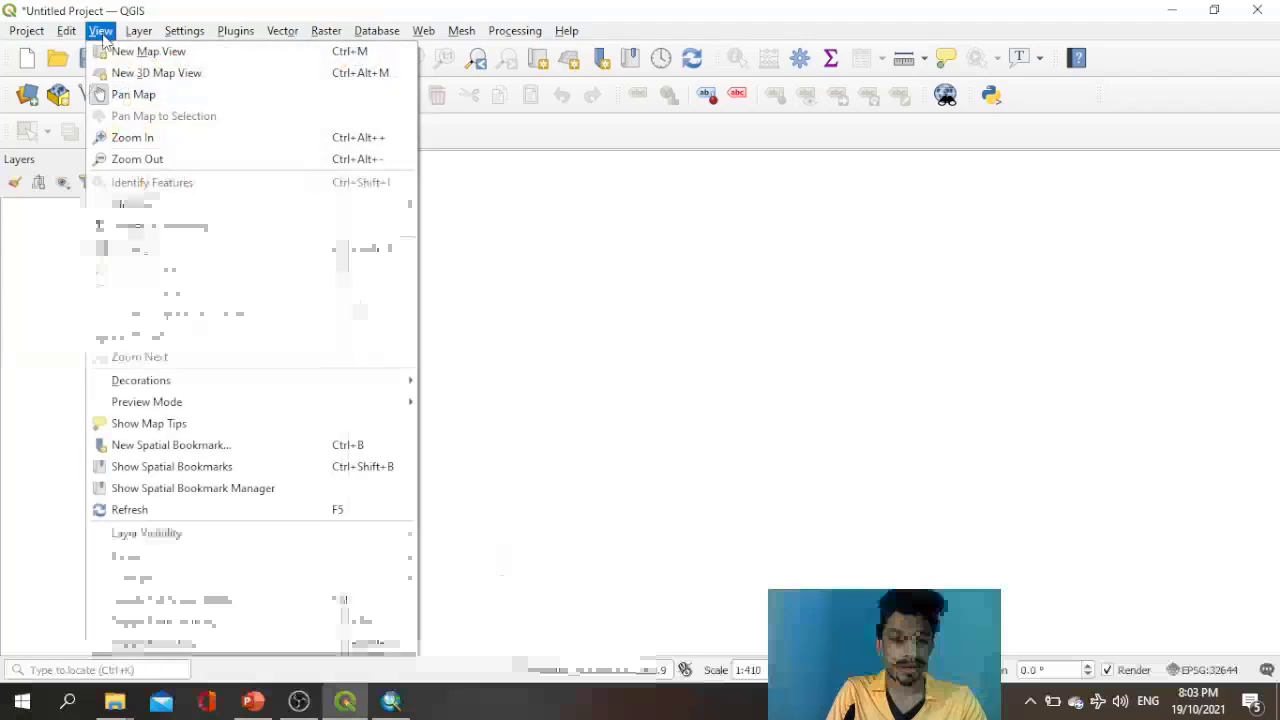
pyautogui.moveTo(260, 558)
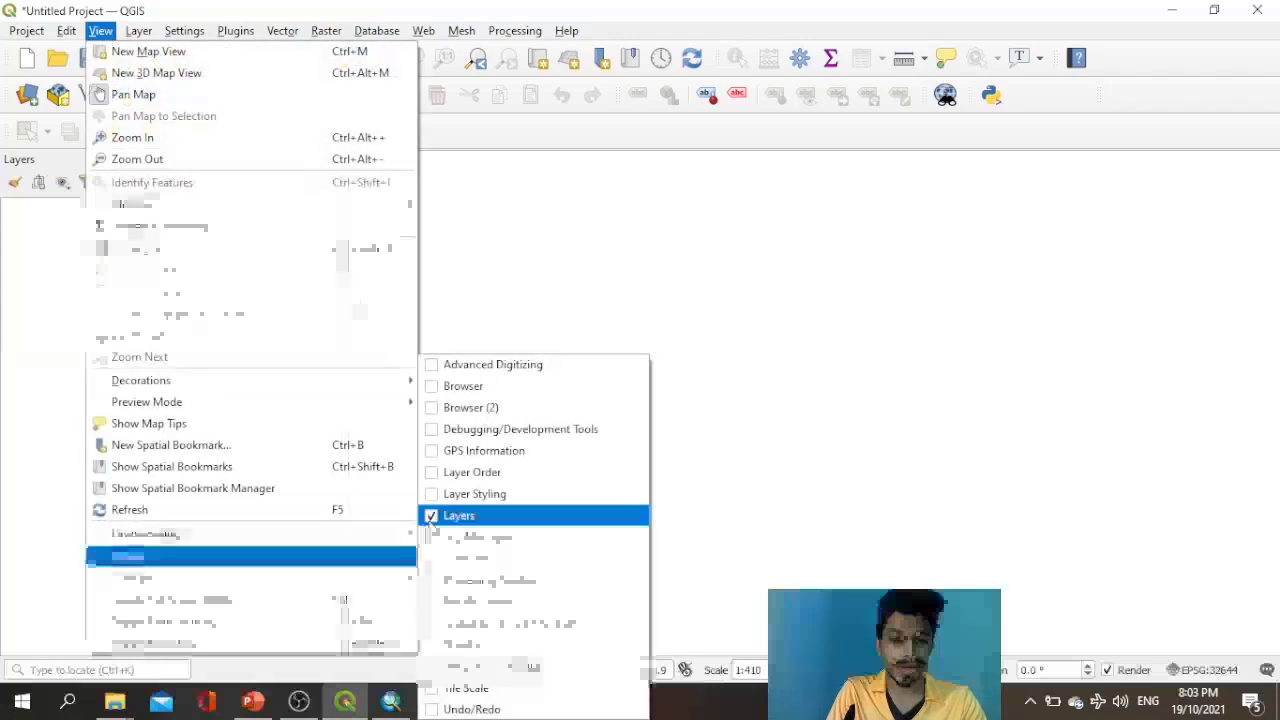
pyautogui.click(447, 518)
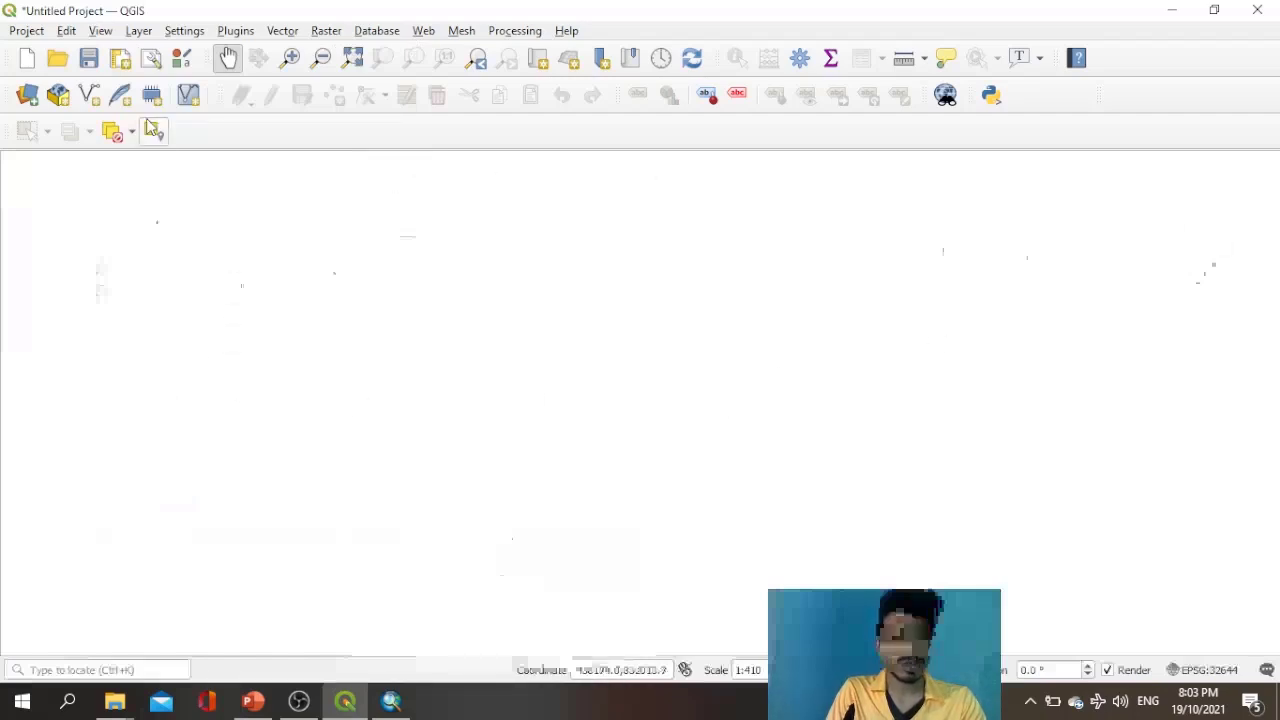
pyautogui.click(102, 35)
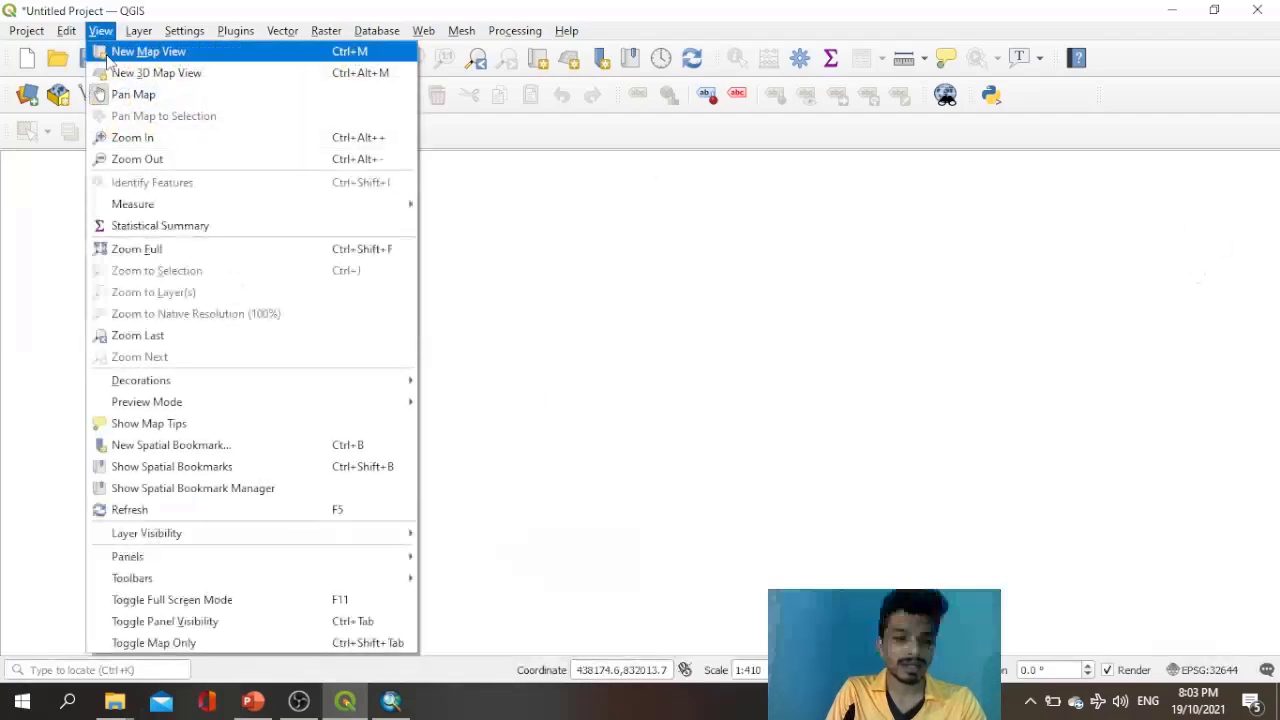
pyautogui.moveTo(189, 567)
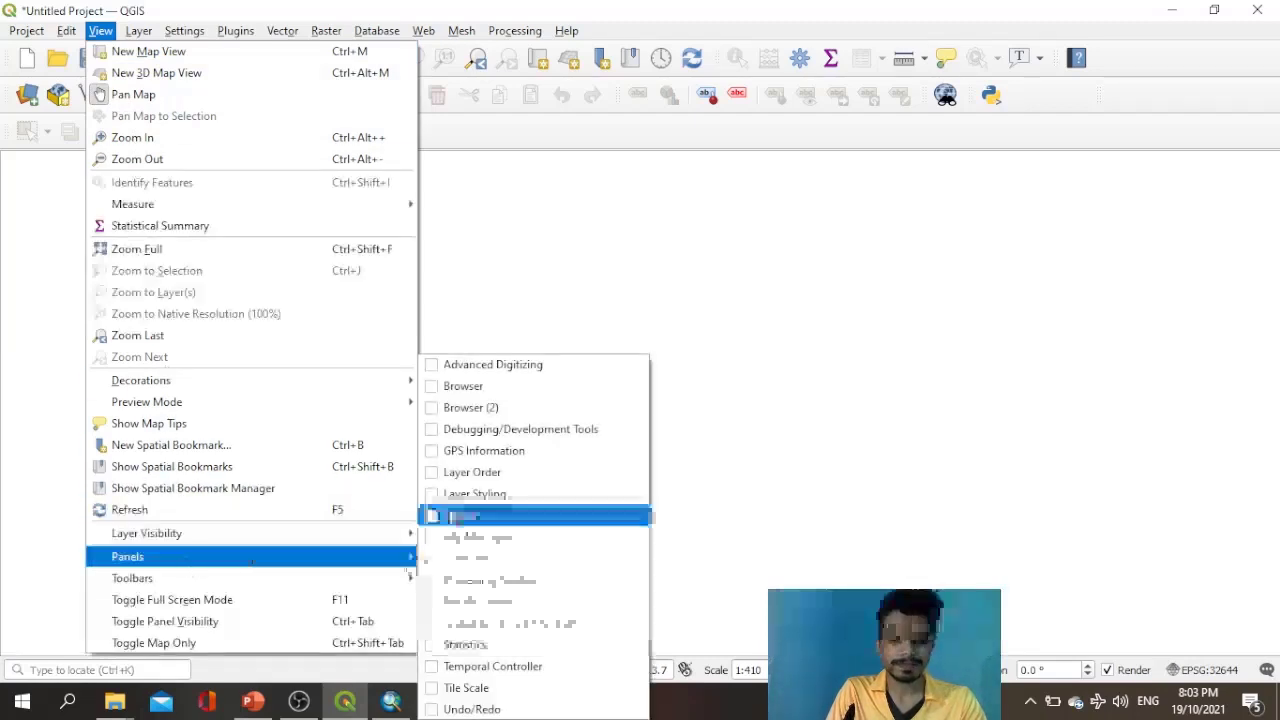
pyautogui.click(435, 391)
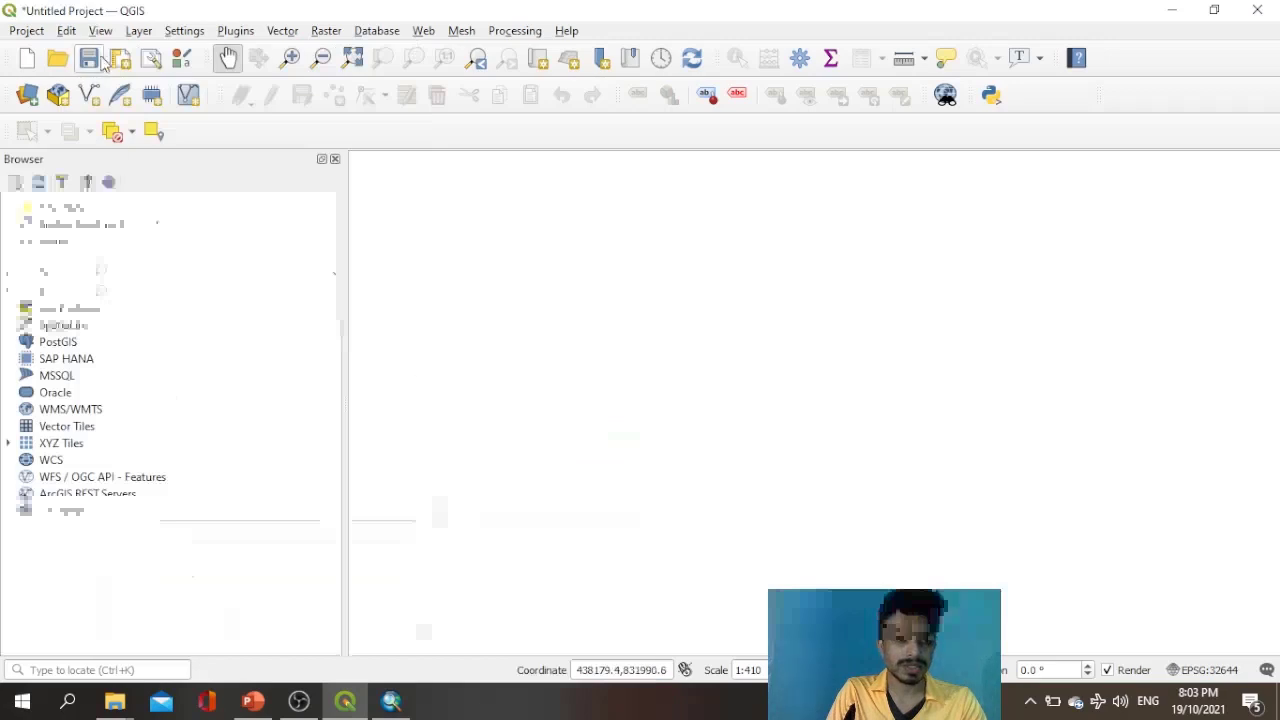
pyautogui.click(101, 32)
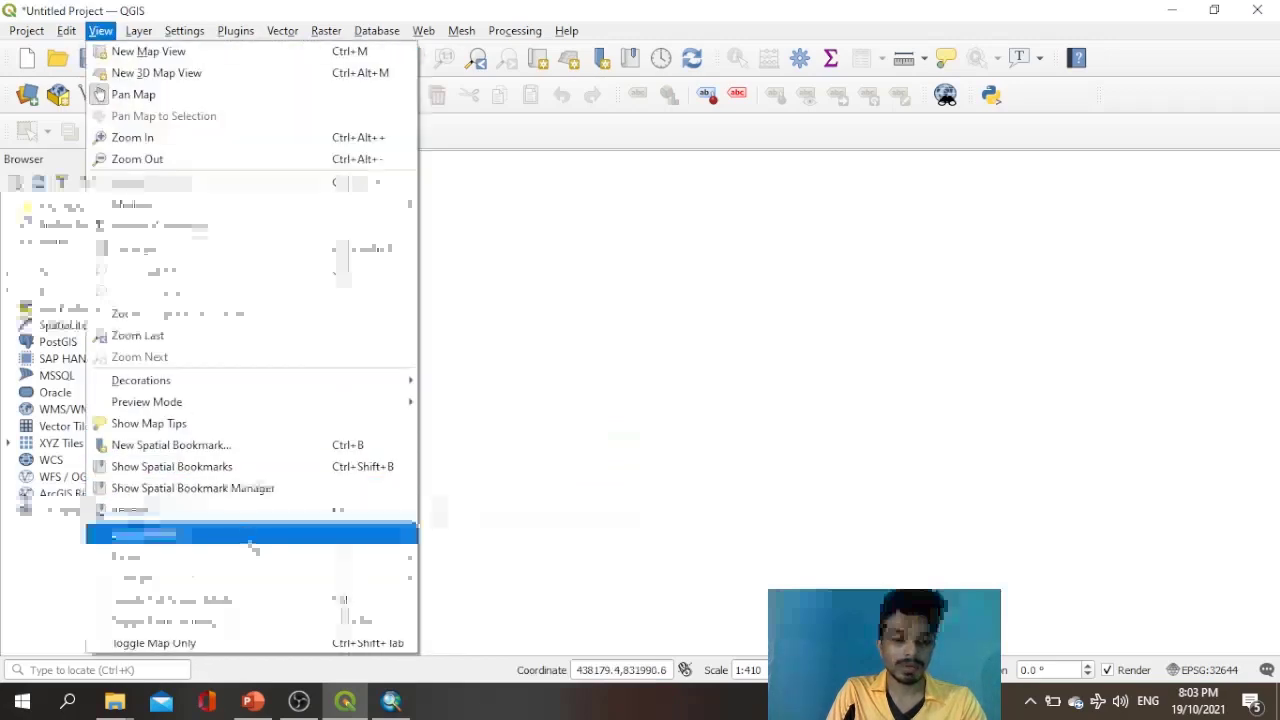
pyautogui.moveTo(258, 562)
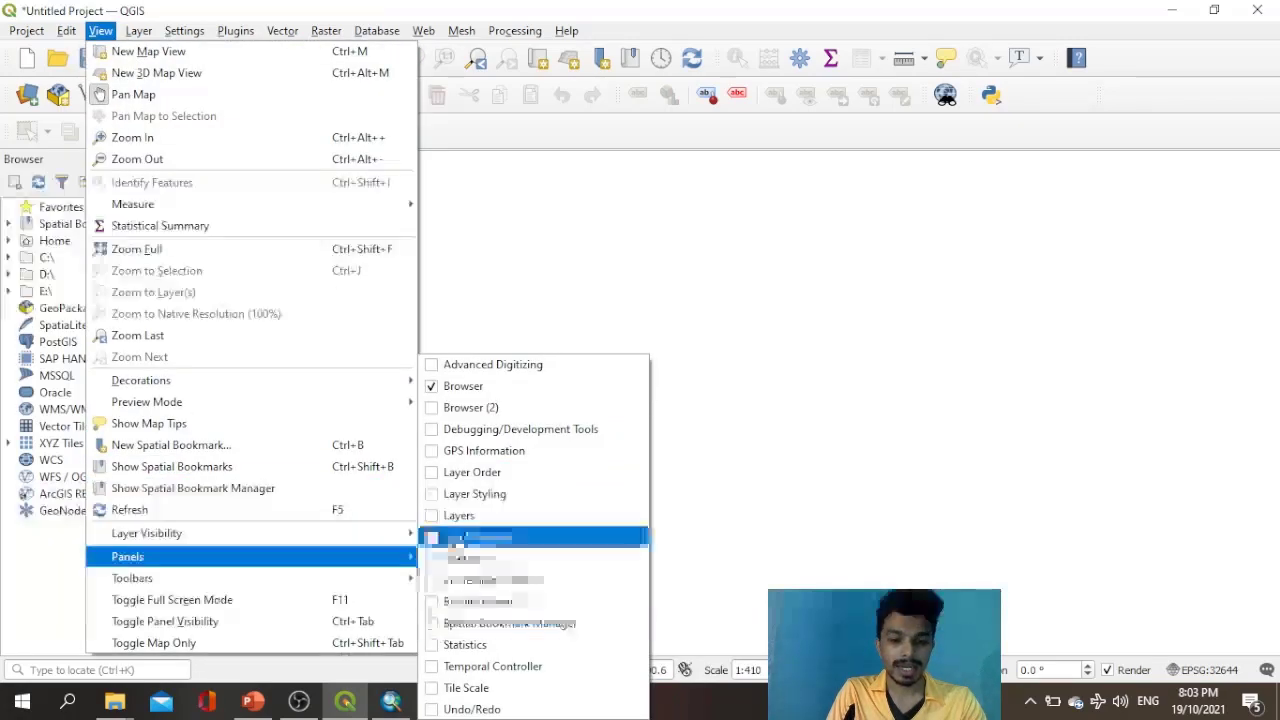
pyautogui.click(433, 512)
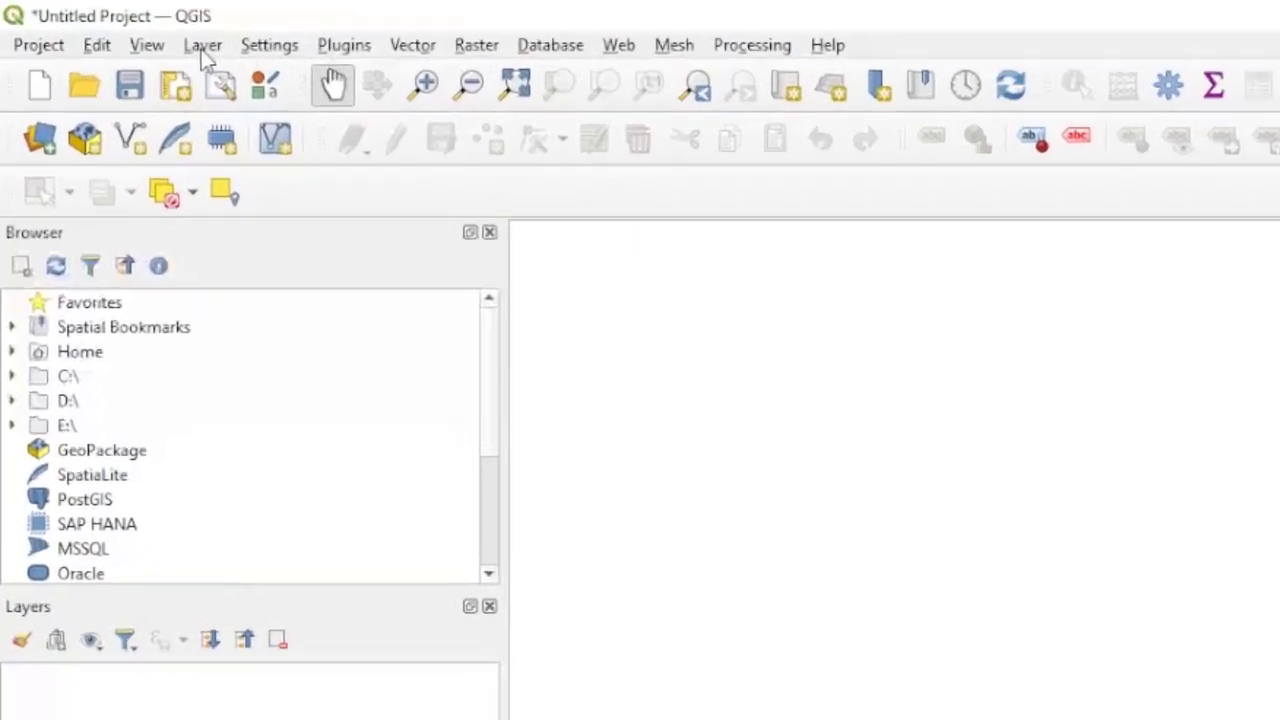
# Open Add Raster Layer with File as the source type and browse for raster files.
pyautogui.click(139, 31)
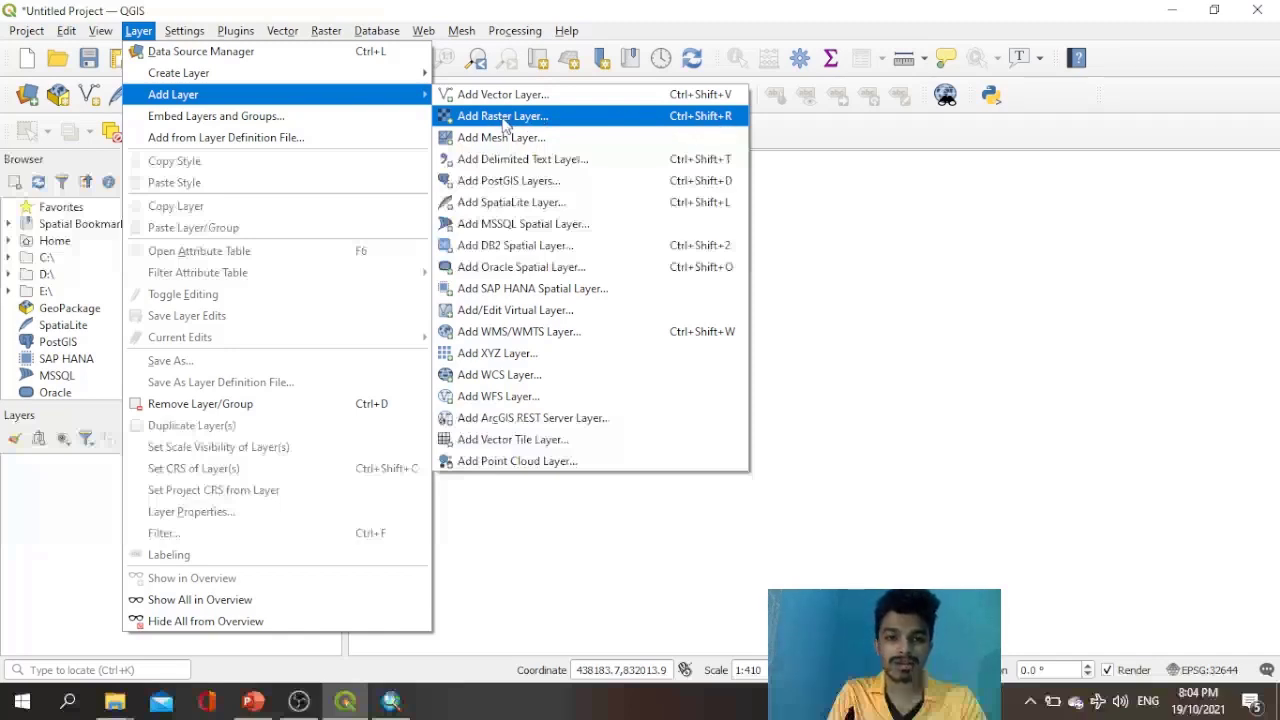
pyautogui.click(506, 121)
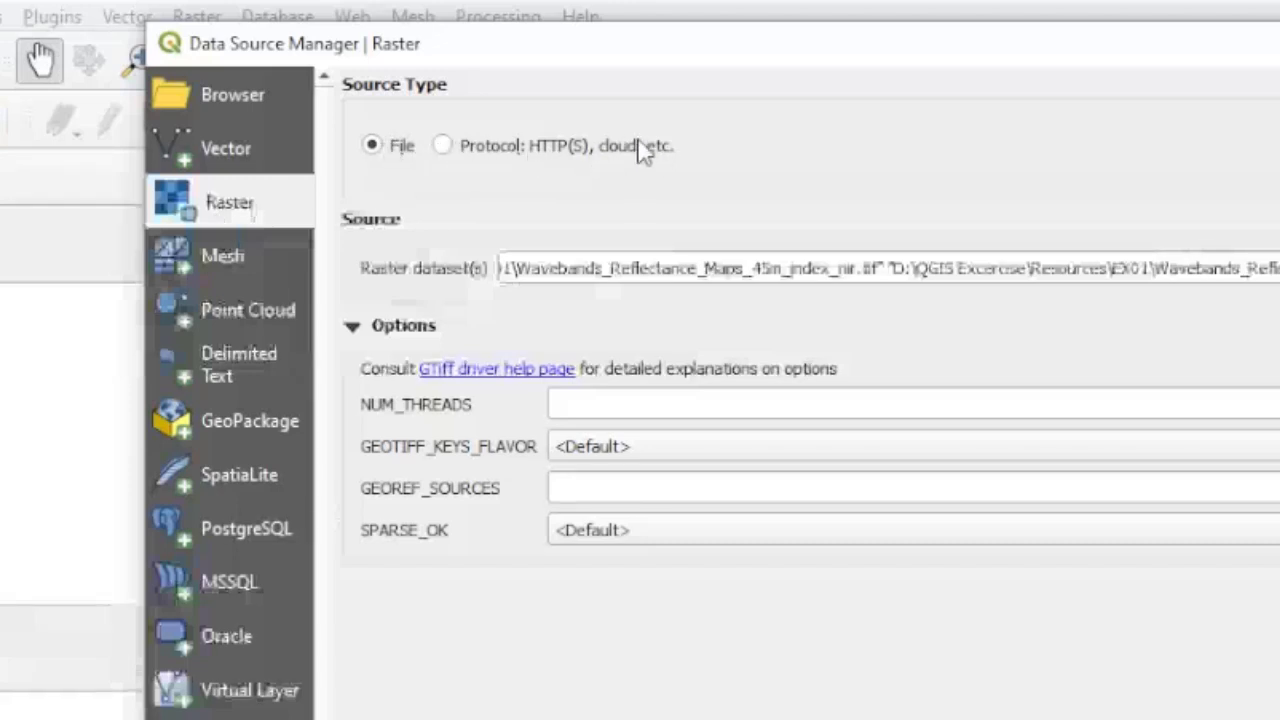
pyautogui.click(445, 147)
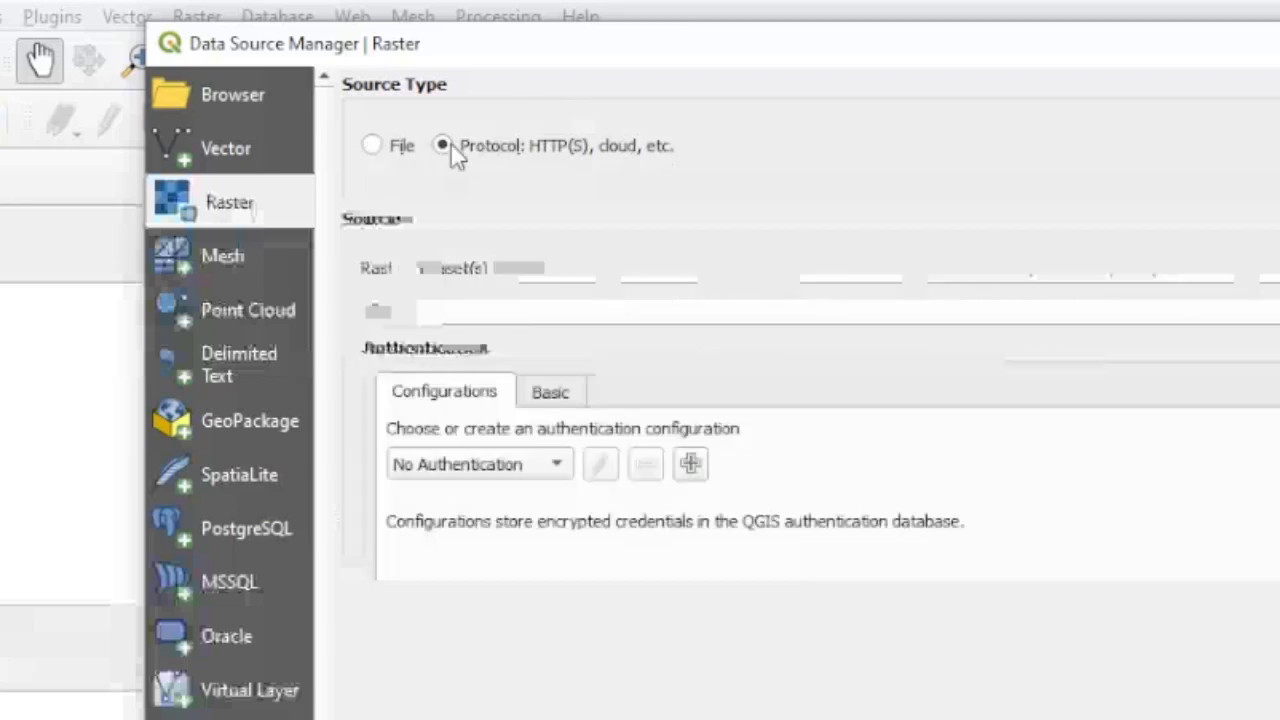
pyautogui.click(371, 145)
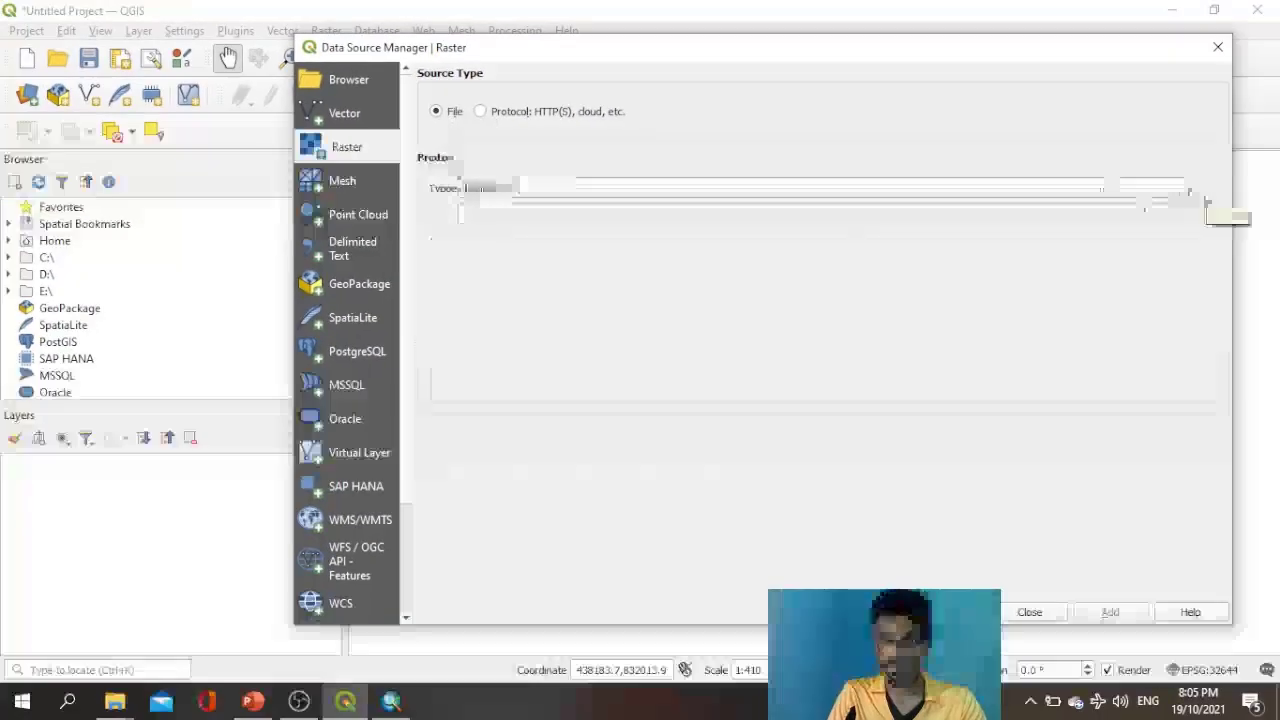
pyautogui.click(1205, 190)
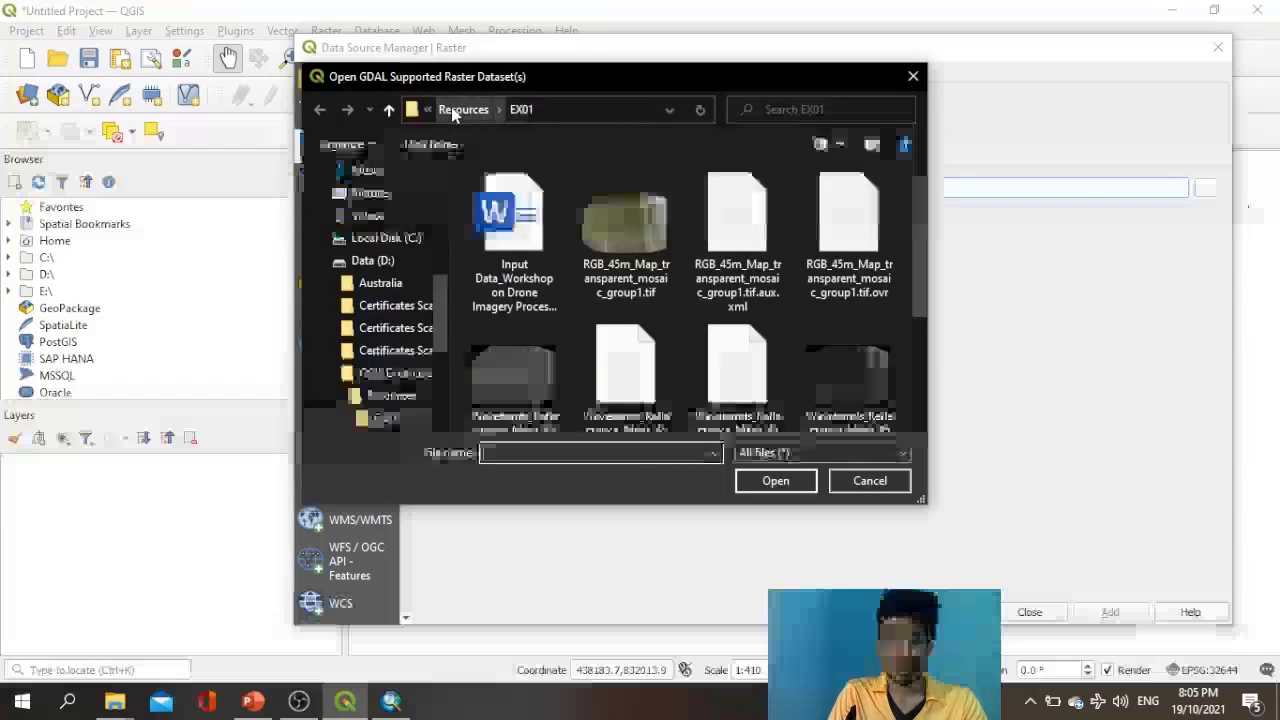
# In EX01, select Wavebands_Reflectance_Maps_45m_index_nir.tif and index_red.tif and add them as layers.
pyautogui.click(451, 107)
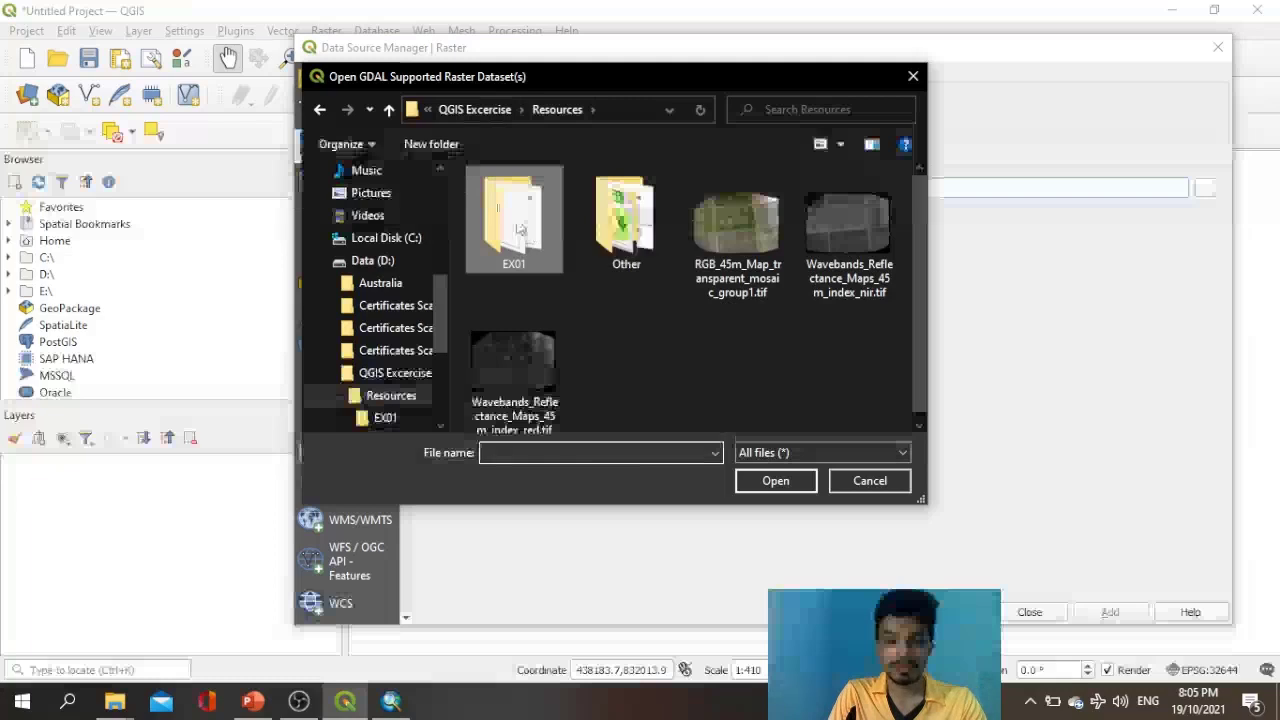
pyautogui.doubleClick(512, 235)
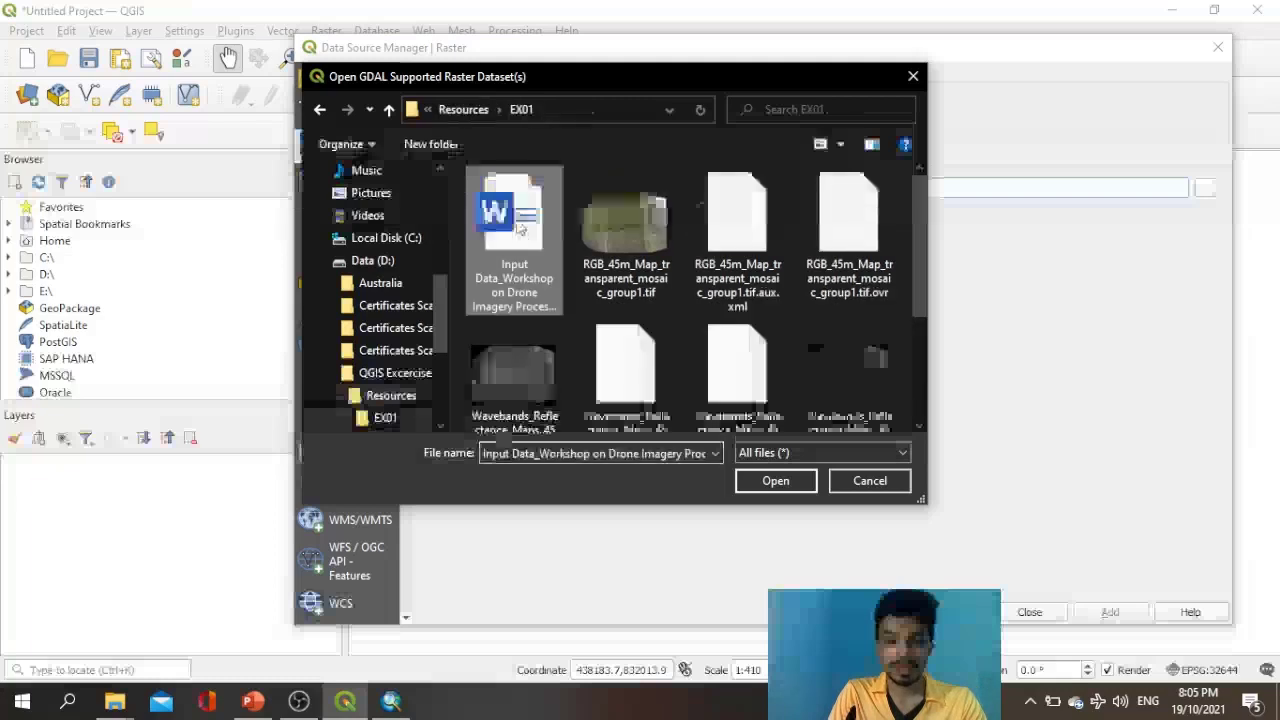
pyautogui.click(637, 234)
pyautogui.scroll(-1, 814, 317)
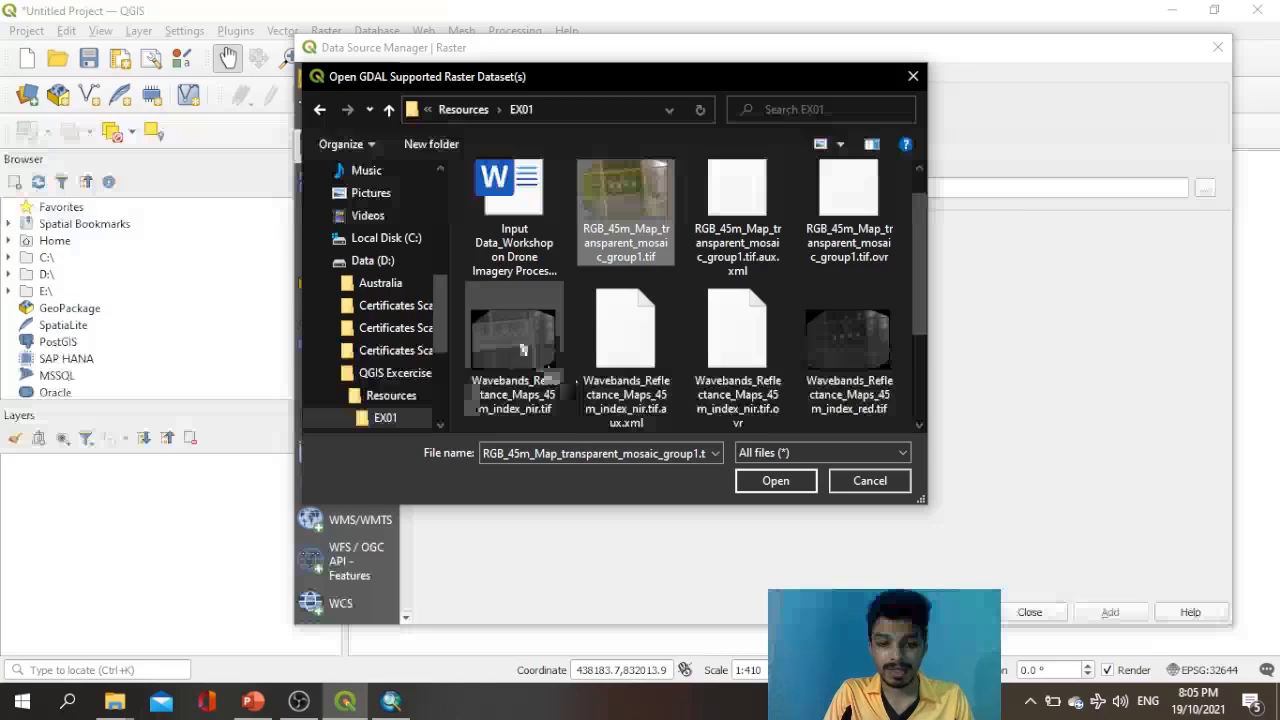
pyautogui.click(522, 350)
pyautogui.keyDown('ctrl'); pyautogui.click(843, 358); pyautogui.keyUp('ctrl')
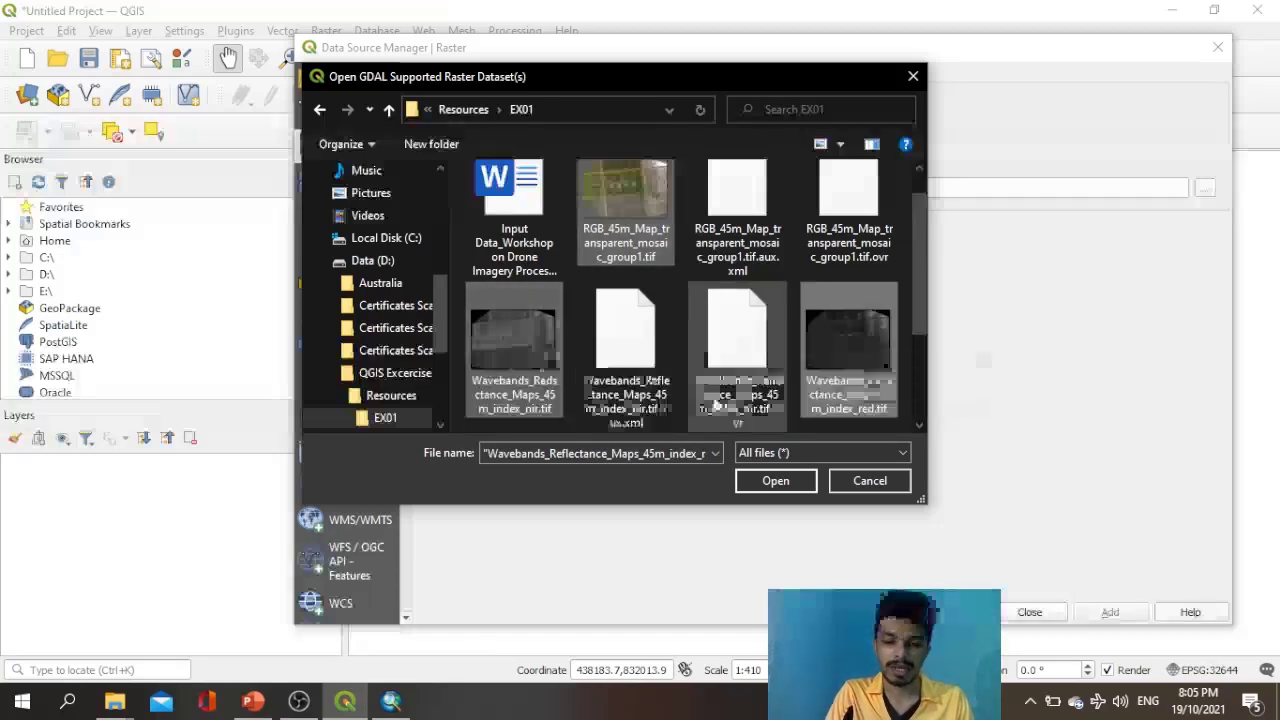
pyautogui.click(784, 482)
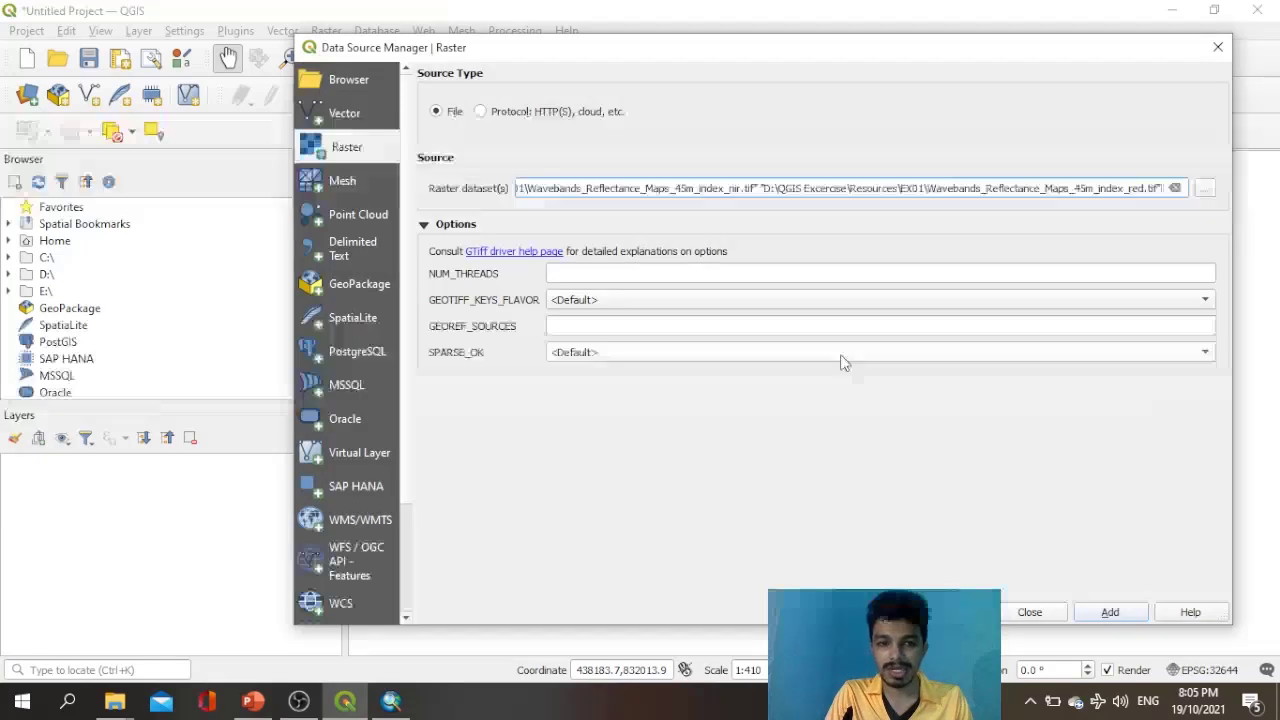
pyautogui.click(1112, 613)
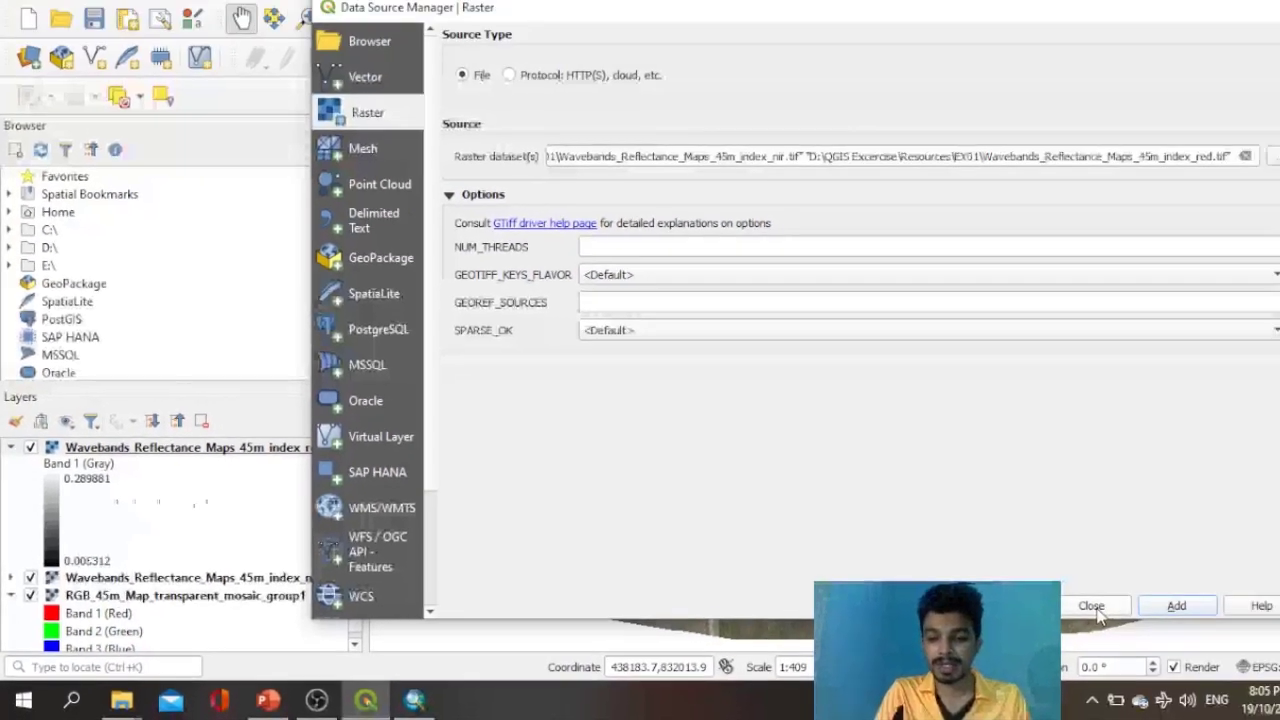
# Close the Data Source Manager and pan and zoom across the newly loaded rasters.
pyautogui.click(1094, 606)
pyautogui.moveTo(927, 498); pyautogui.dragTo(795, 463)
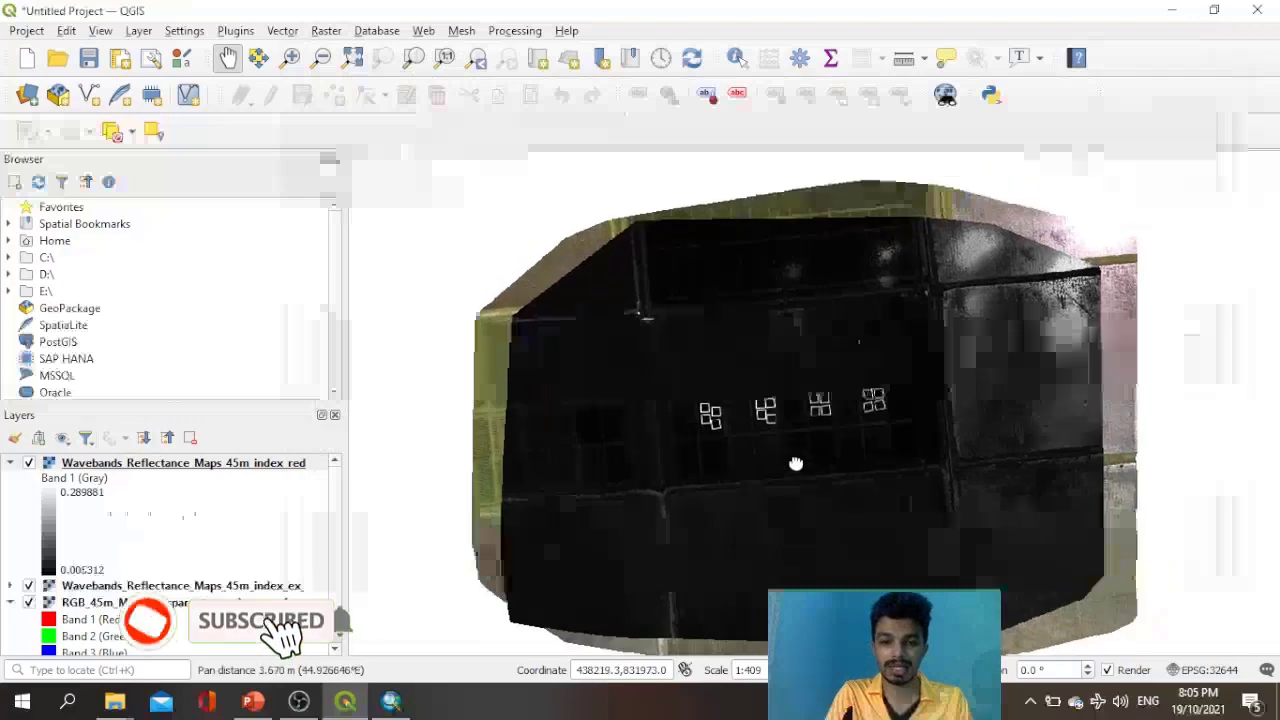
pyautogui.scroll(-1, 795, 463)
pyautogui.scroll(2, 774, 414)
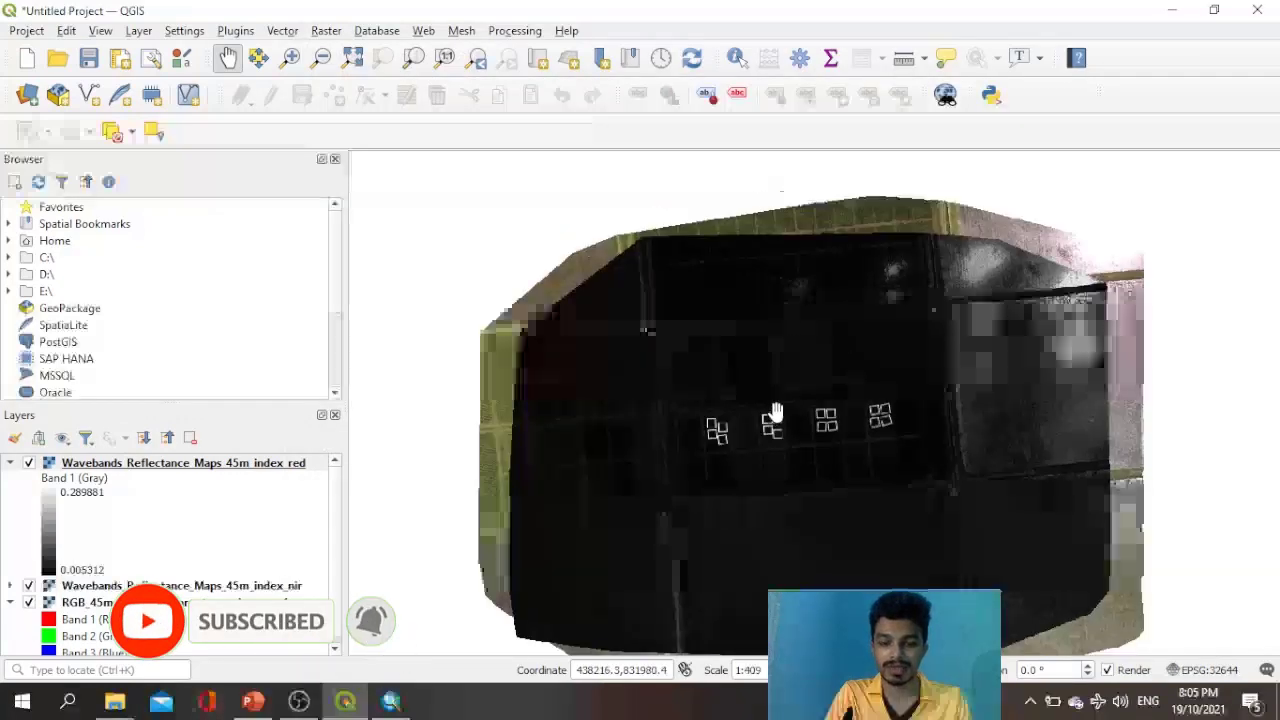
pyautogui.moveTo(809, 443); pyautogui.dragTo(787, 388)
pyautogui.scroll(2, 723, 391)
pyautogui.scroll(-2, 723, 391)
pyautogui.scroll(1, 784, 387)
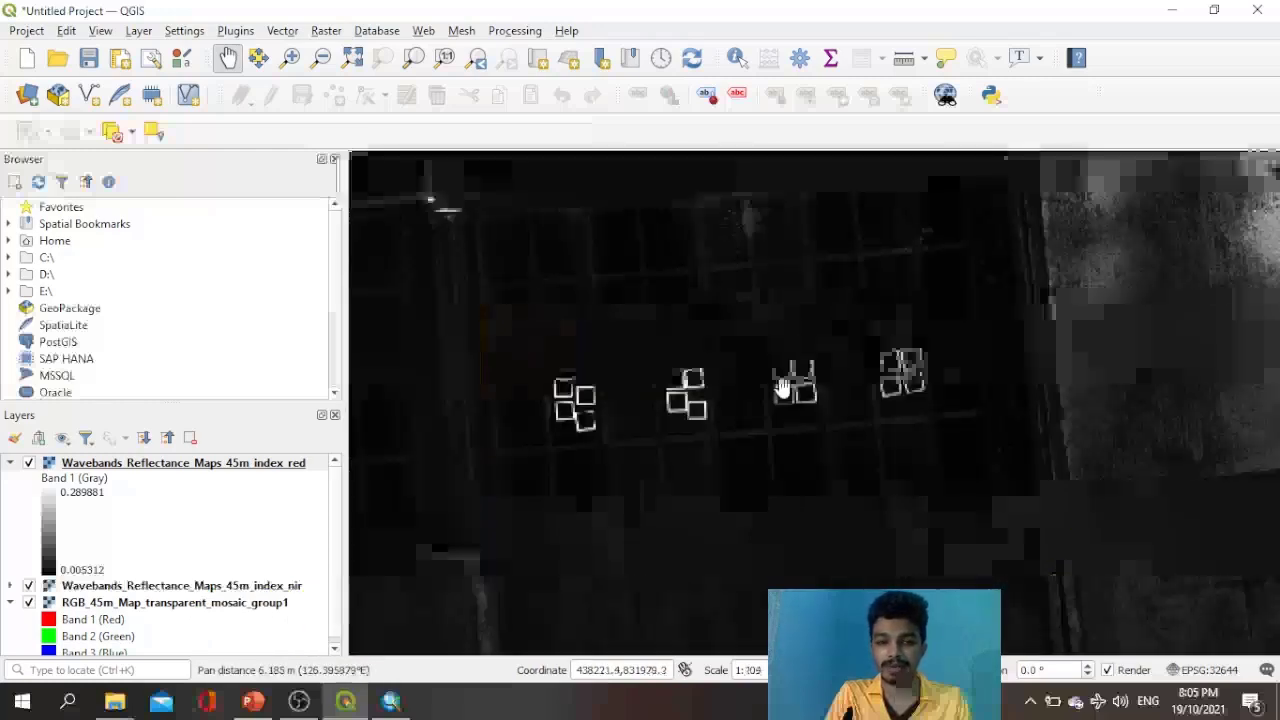
pyautogui.scroll(-1, 780, 386)
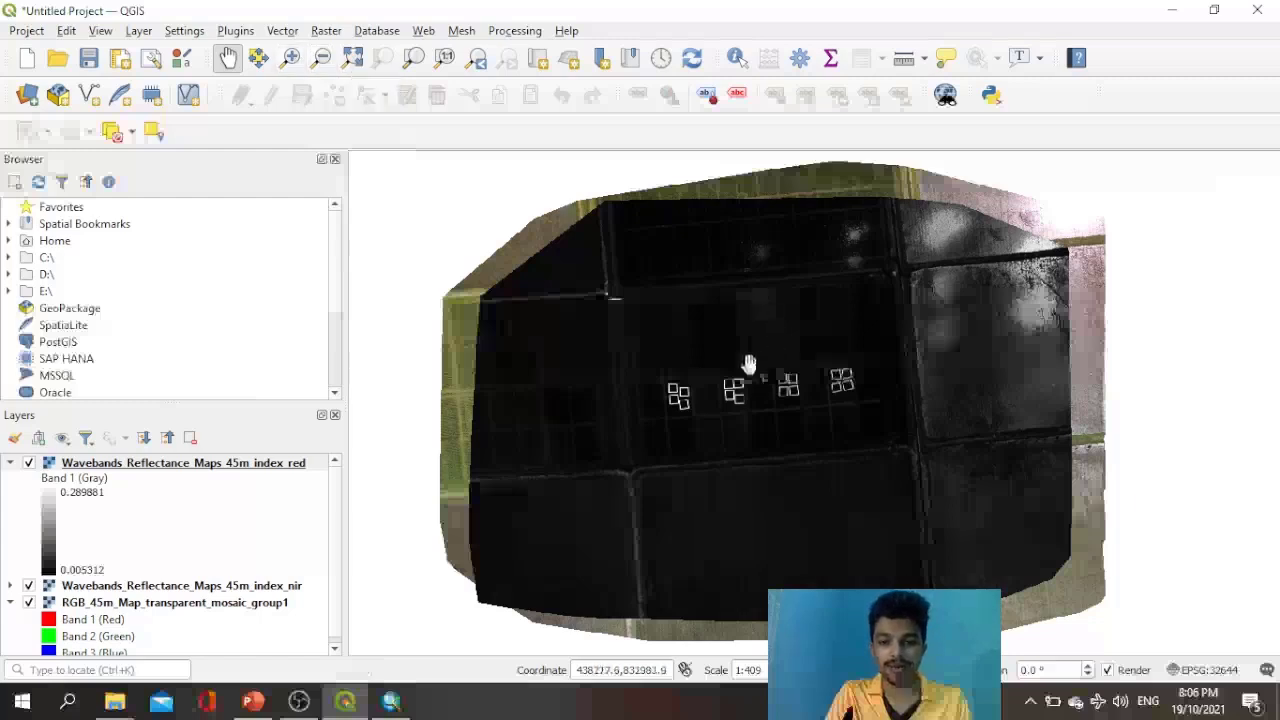
pyautogui.moveTo(705, 355); pyautogui.dragTo(680, 340)
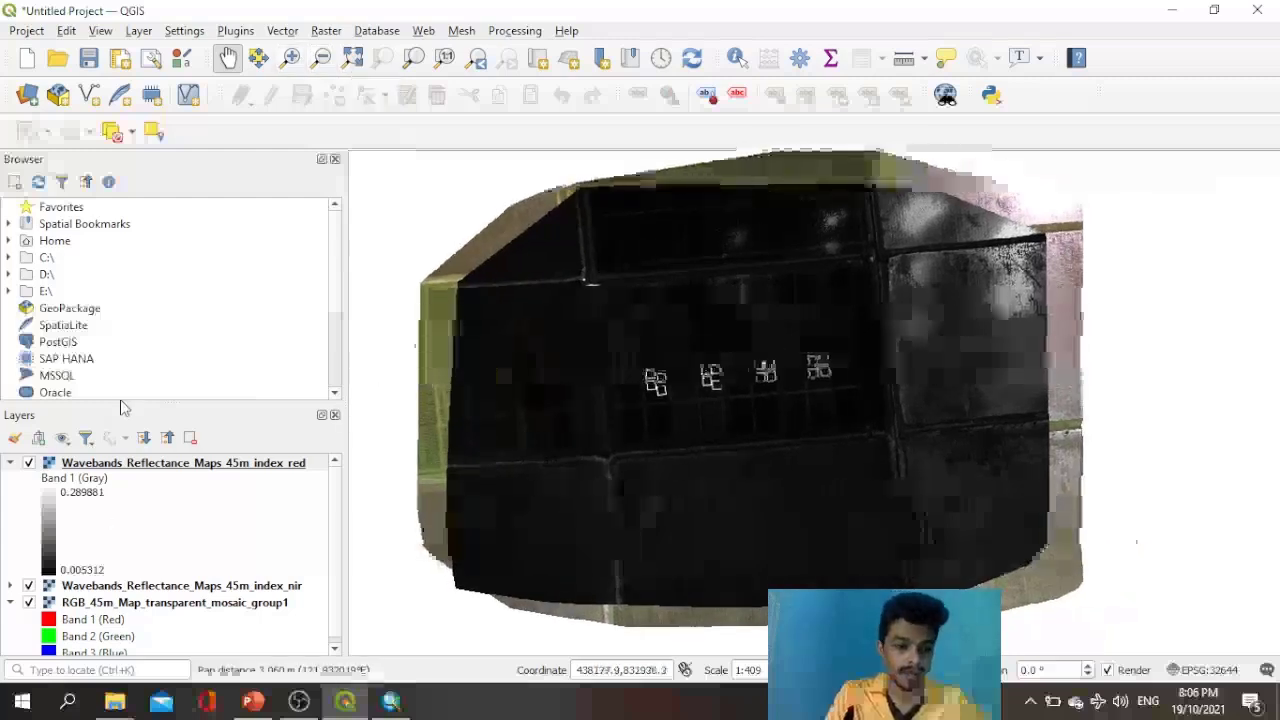
# Enlarge the Layers panel and collapse the index_red layer's legend.
pyautogui.moveTo(134, 403); pyautogui.dragTo(138, 278)
pyautogui.click(20, 325)
pyautogui.click(10, 325)
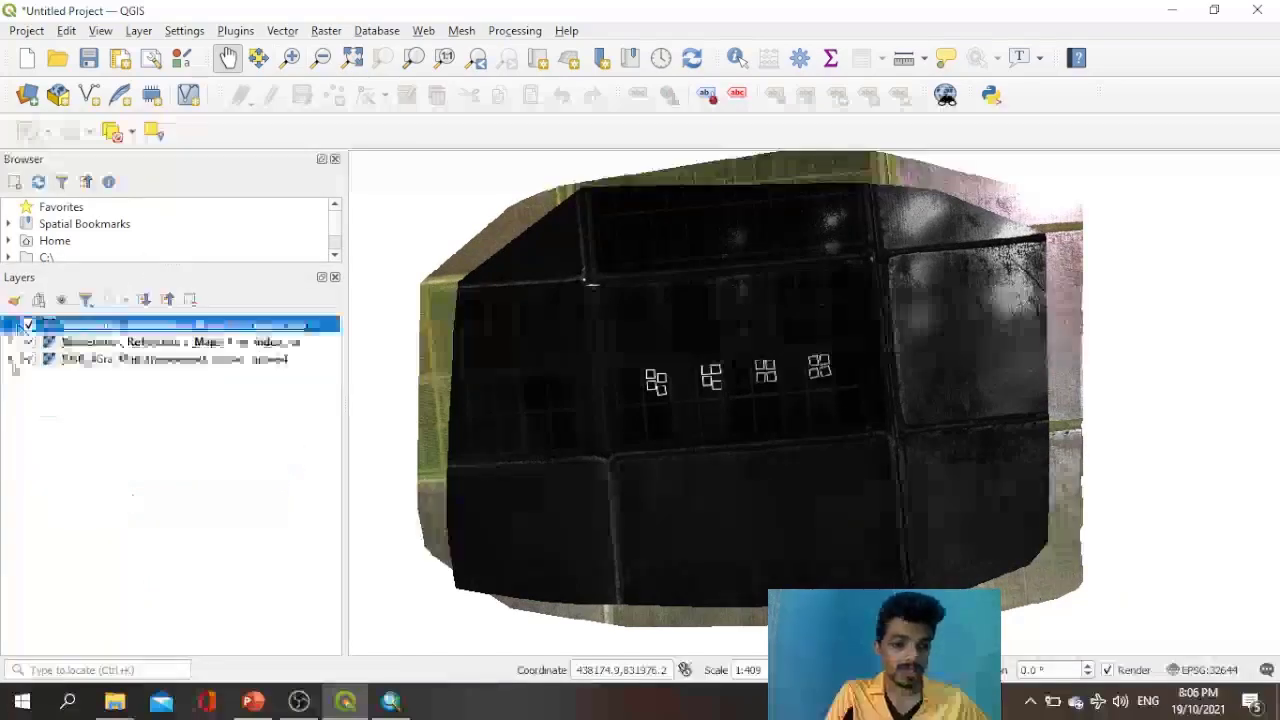
# Toggle the red, NIR and RGB layers, leaving only the RGB mosaic visible.
pyautogui.click(28, 326)
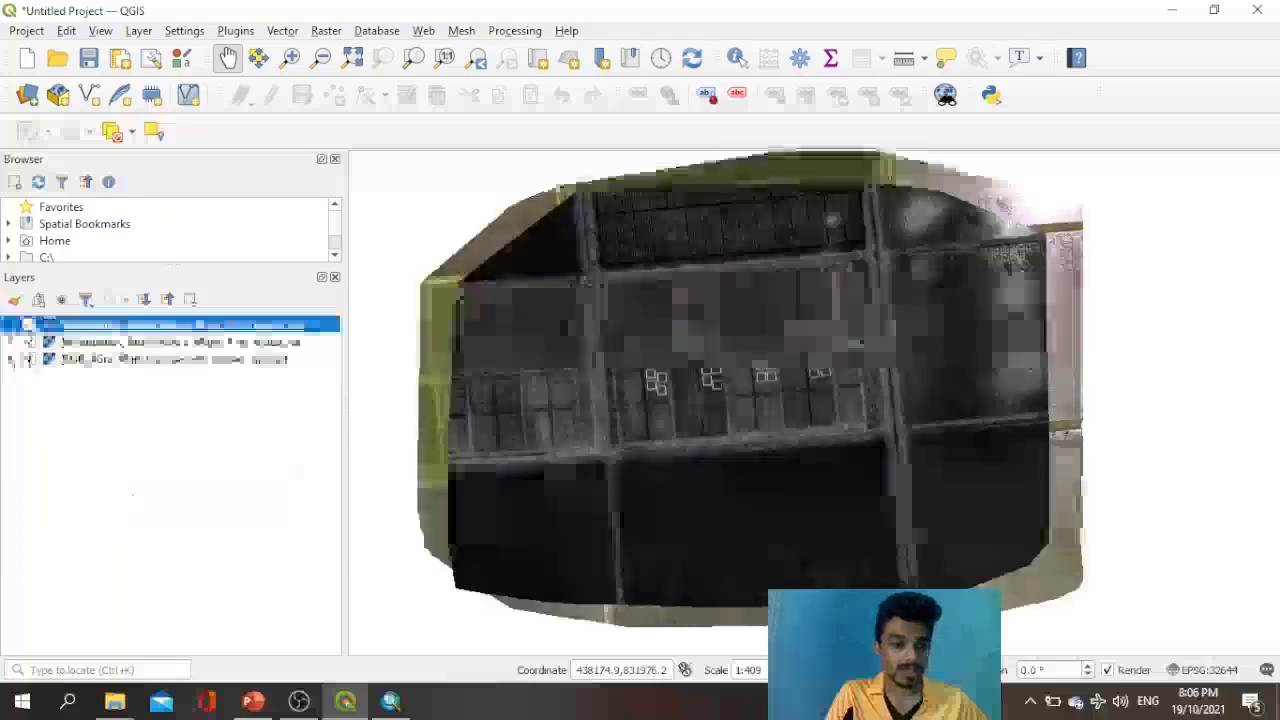
pyautogui.click(28, 325)
pyautogui.click(28, 342)
pyautogui.click(28, 359)
pyautogui.click(28, 359)
pyautogui.click(29, 342)
pyautogui.click(28, 325)
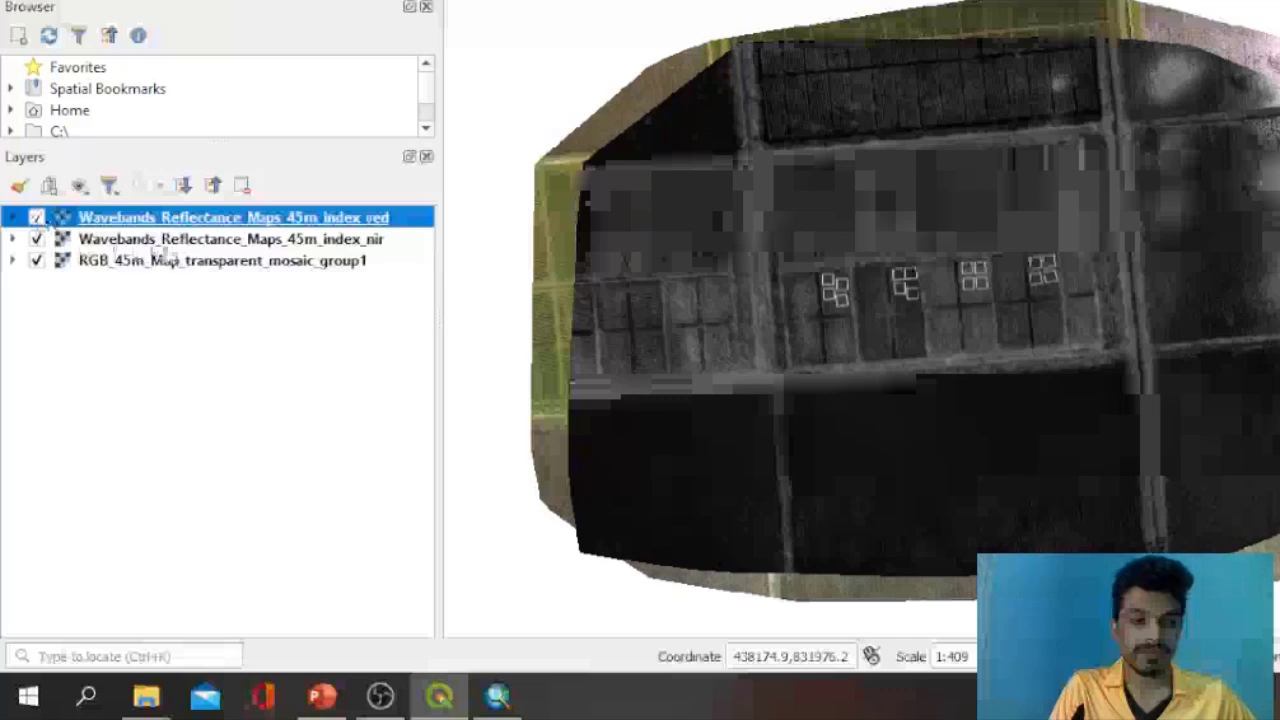
pyautogui.click(36, 217)
pyautogui.click(36, 239)
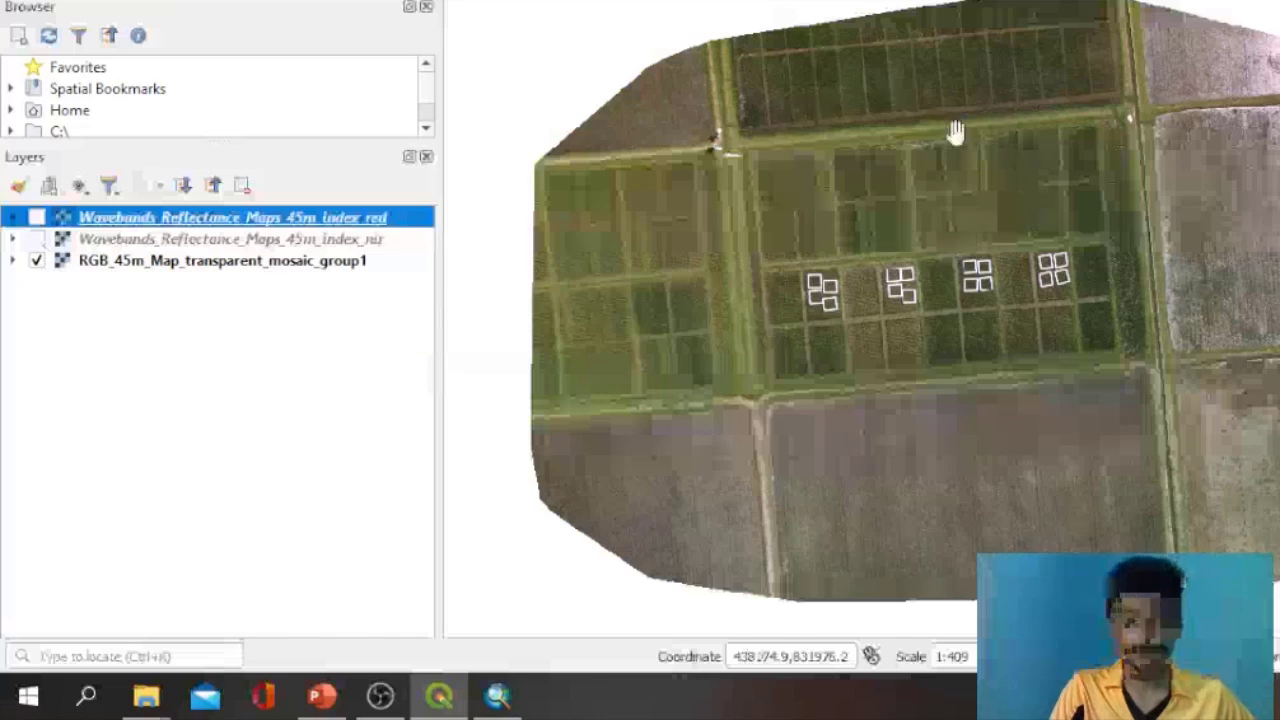
# Move the RGB mosaic to the top and back, view its bands, then hide it.
pyautogui.click(217, 267)
pyautogui.moveTo(222, 270); pyautogui.dragTo(230, 220)
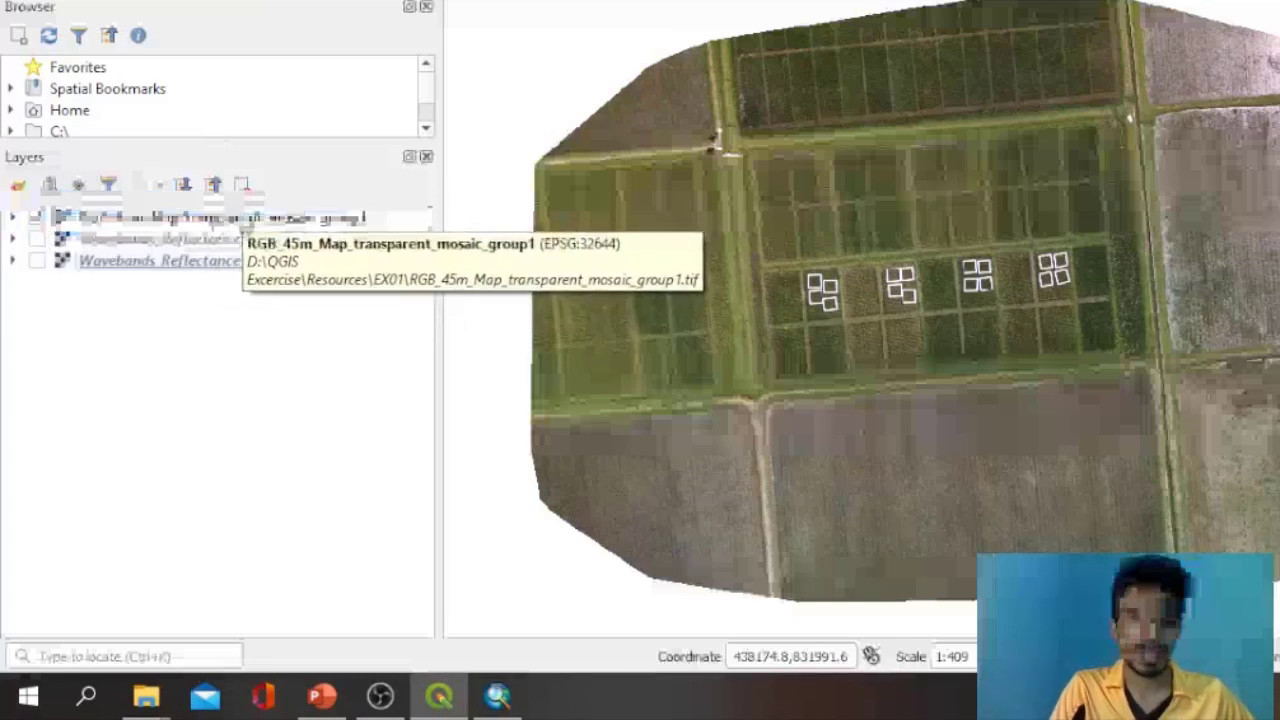
pyautogui.moveTo(240, 228)
pyautogui.mouseDown()
pyautogui.moveTo(246, 306)
pyautogui.moveTo(238, 292)
pyautogui.mouseUp()
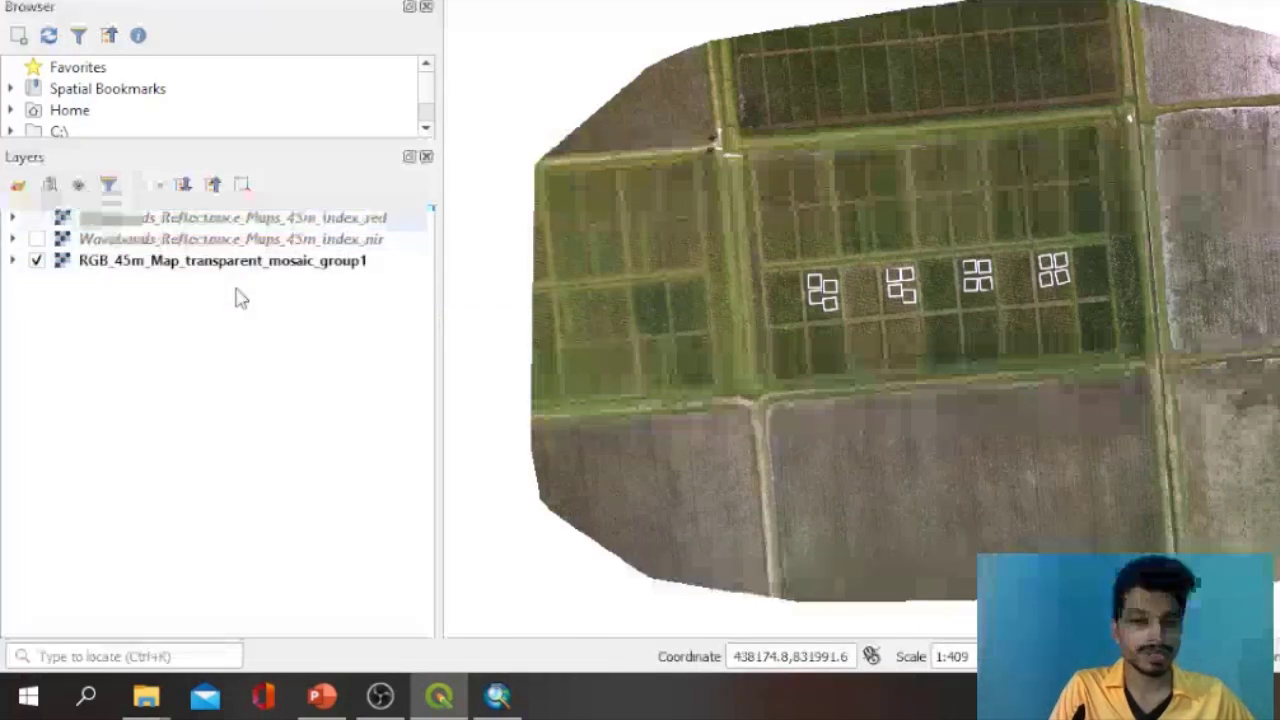
pyautogui.click(13, 261)
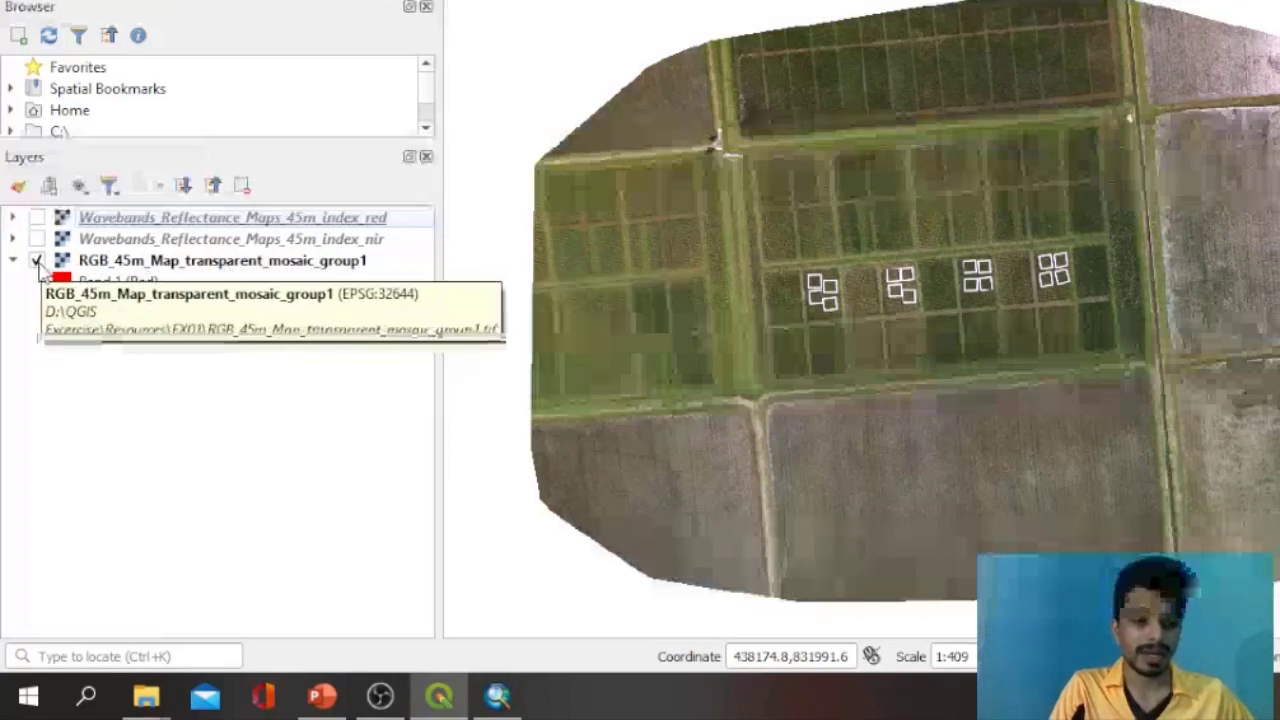
pyautogui.click(37, 262)
pyautogui.click(14, 260)
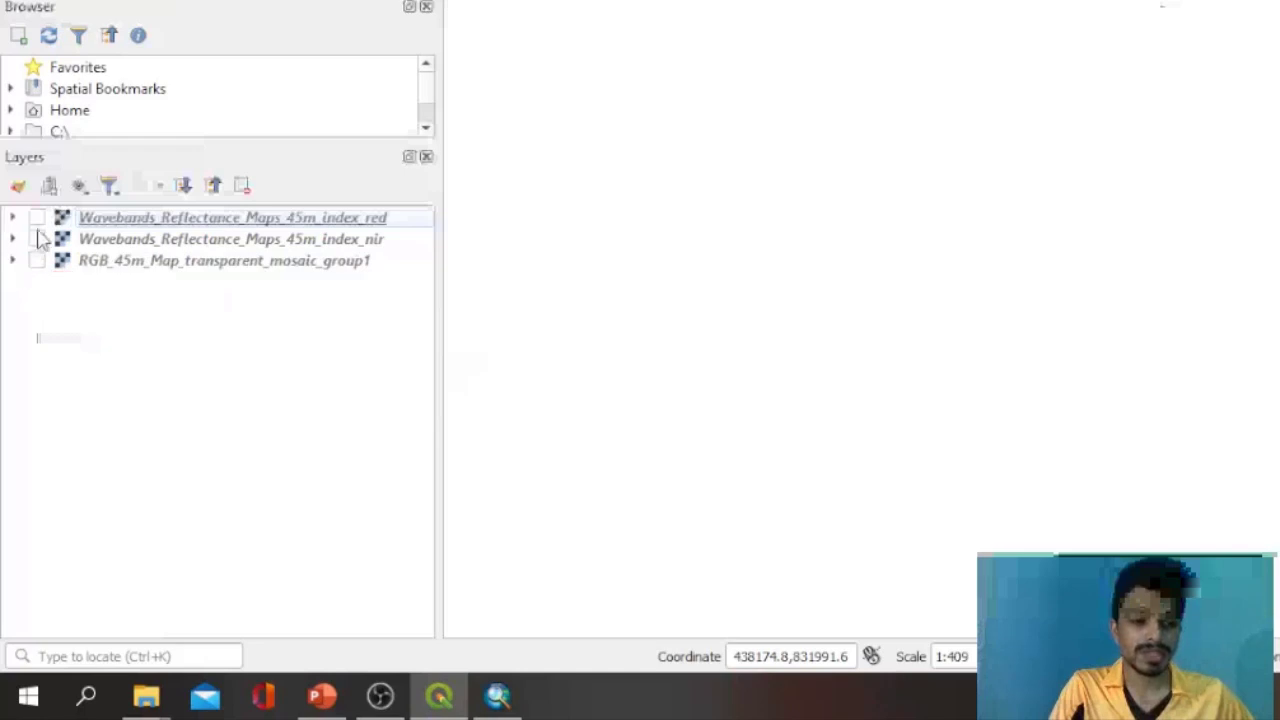
# Turn index_red and index_nir back on with legends expanded, then bring up Crop Health Map.pptx.
pyautogui.click(36, 217)
pyautogui.click(36, 239)
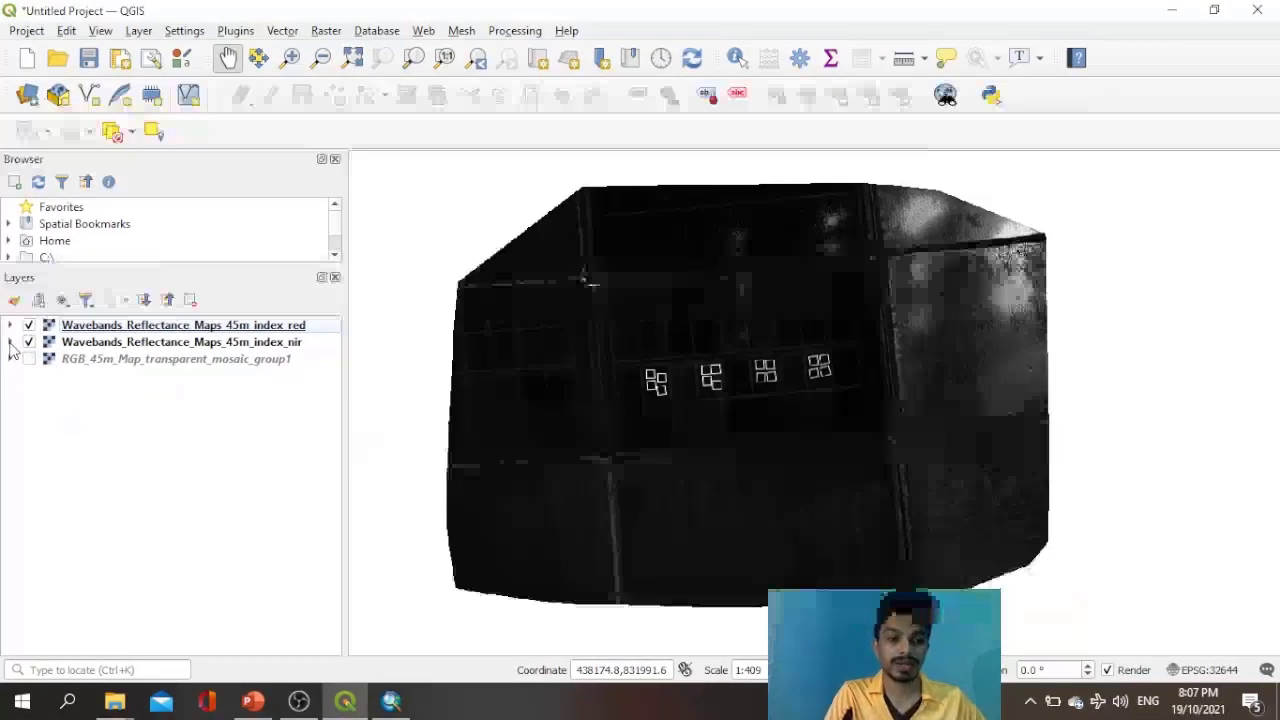
pyautogui.click(12, 239)
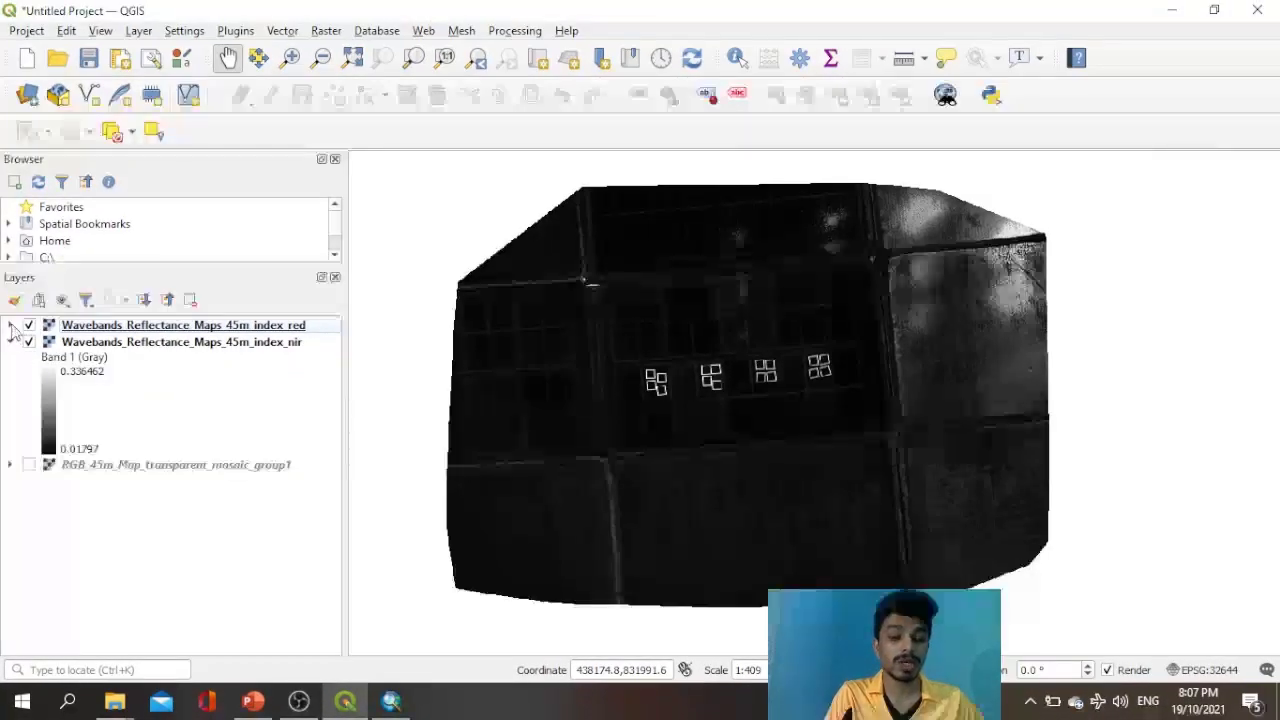
pyautogui.click(11, 325)
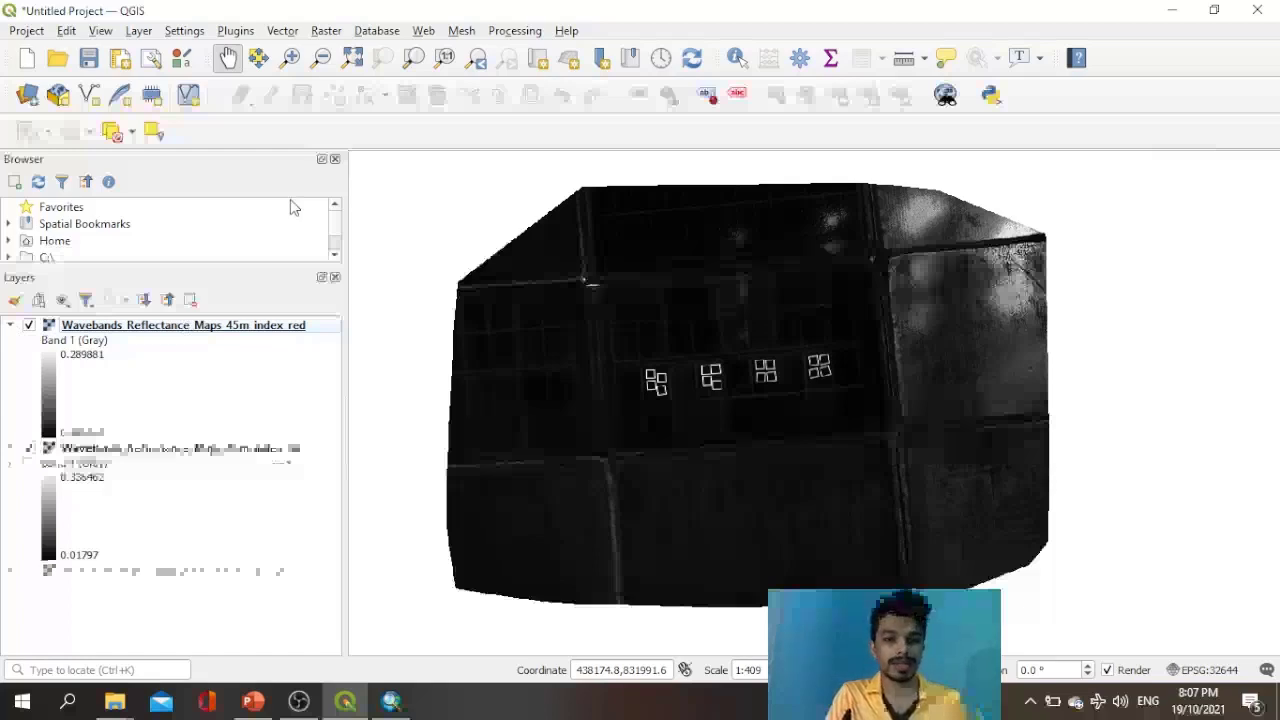
pyautogui.click(253, 703)
pyautogui.scroll(-8, 97, 300)
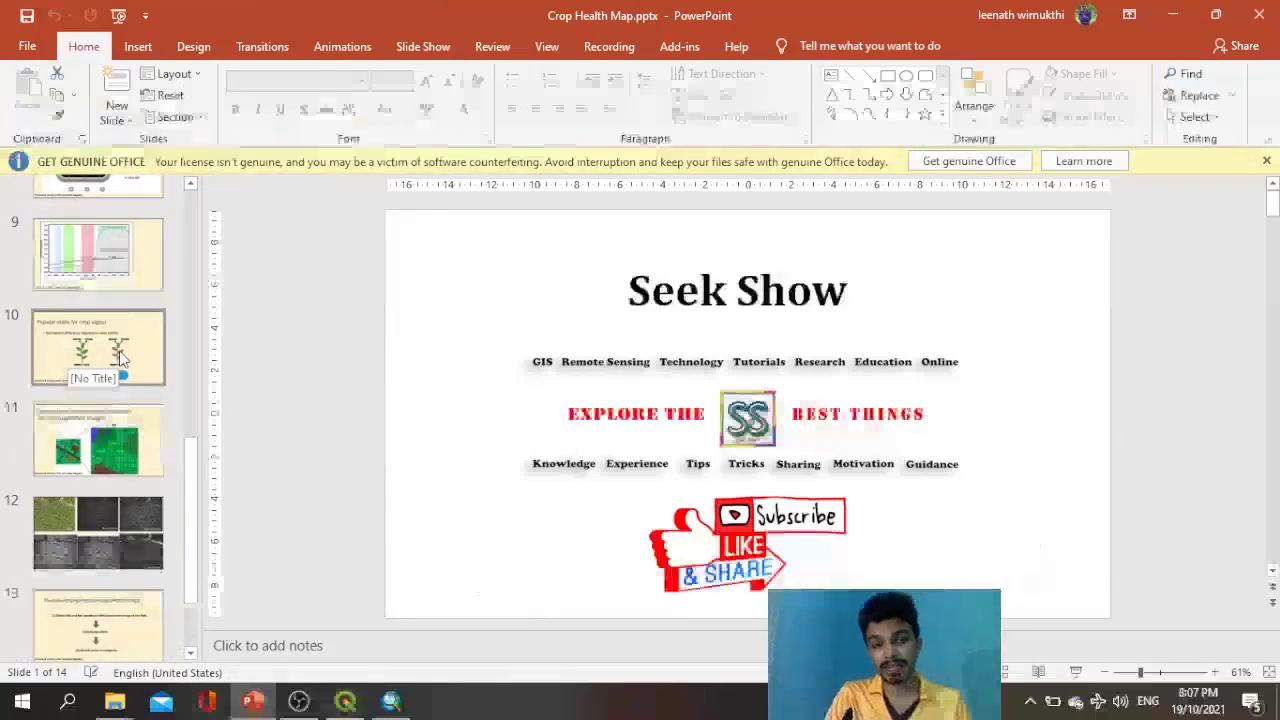
# View slide 10 on the NDVI formula, then return to the QGIS project.
pyautogui.click(120, 358)
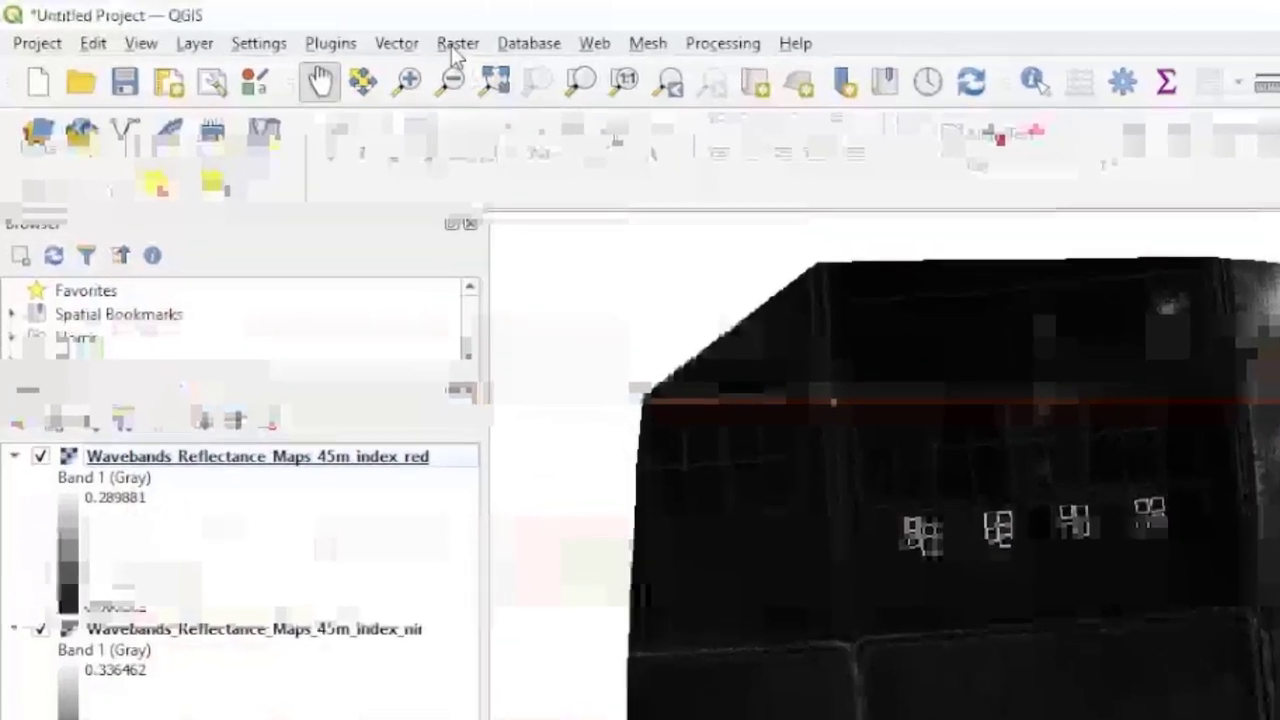
pyautogui.click(325, 33)
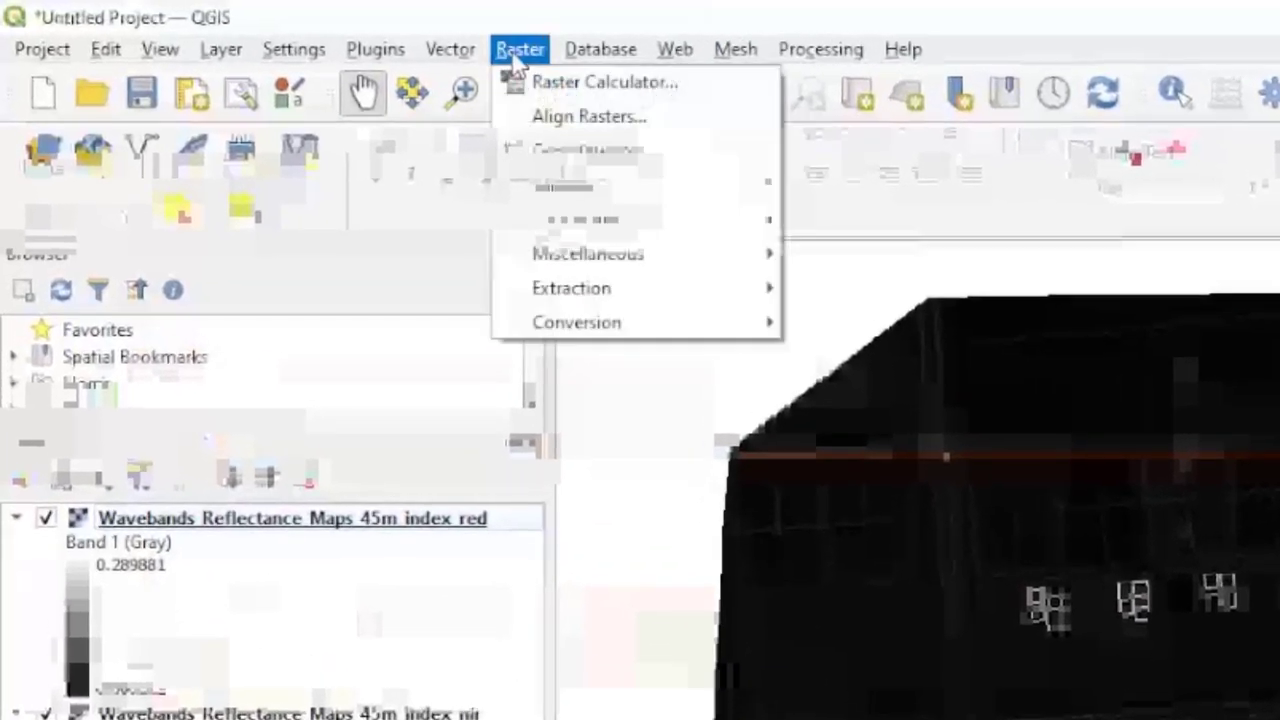
# Open the Raster Calculator and set its output to a QGISex1 GeoTIFF in FormatFactory.
pyautogui.click(652, 86)
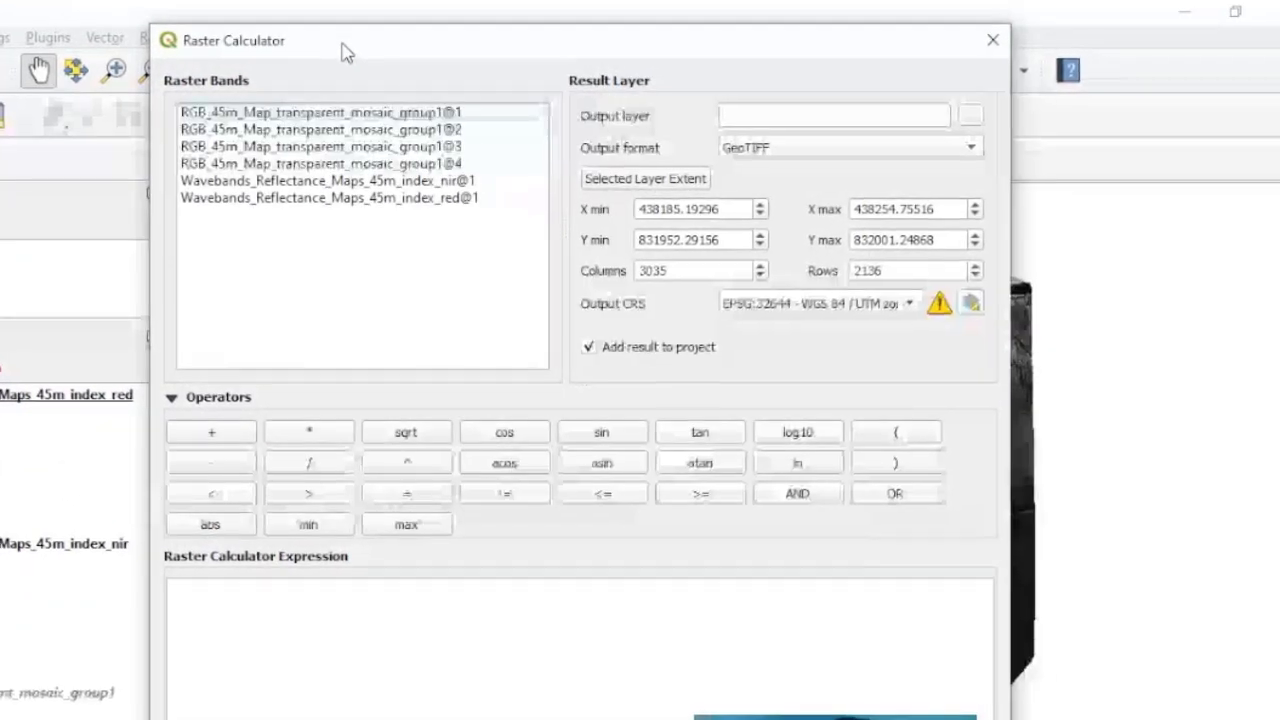
pyautogui.moveTo(530, 70); pyautogui.dragTo(610, 124)
pyautogui.moveTo(372, 106); pyautogui.dragTo(398, 67)
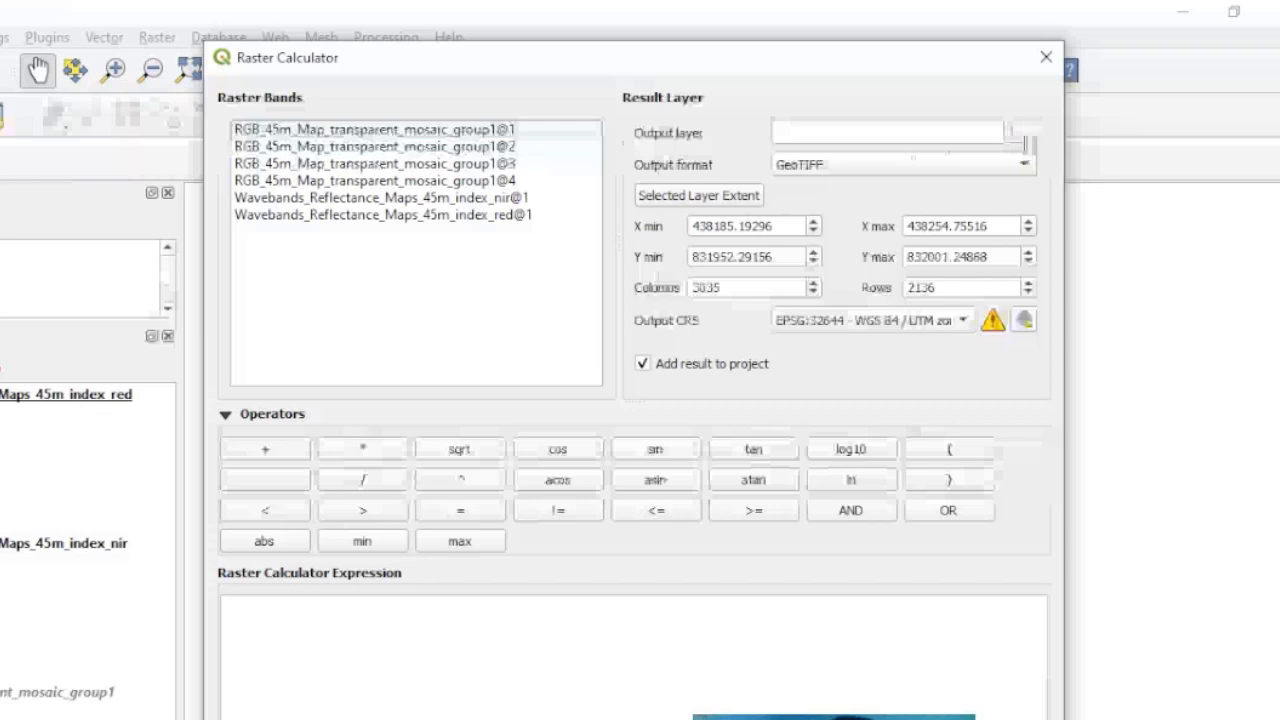
pyautogui.click(1022, 132)
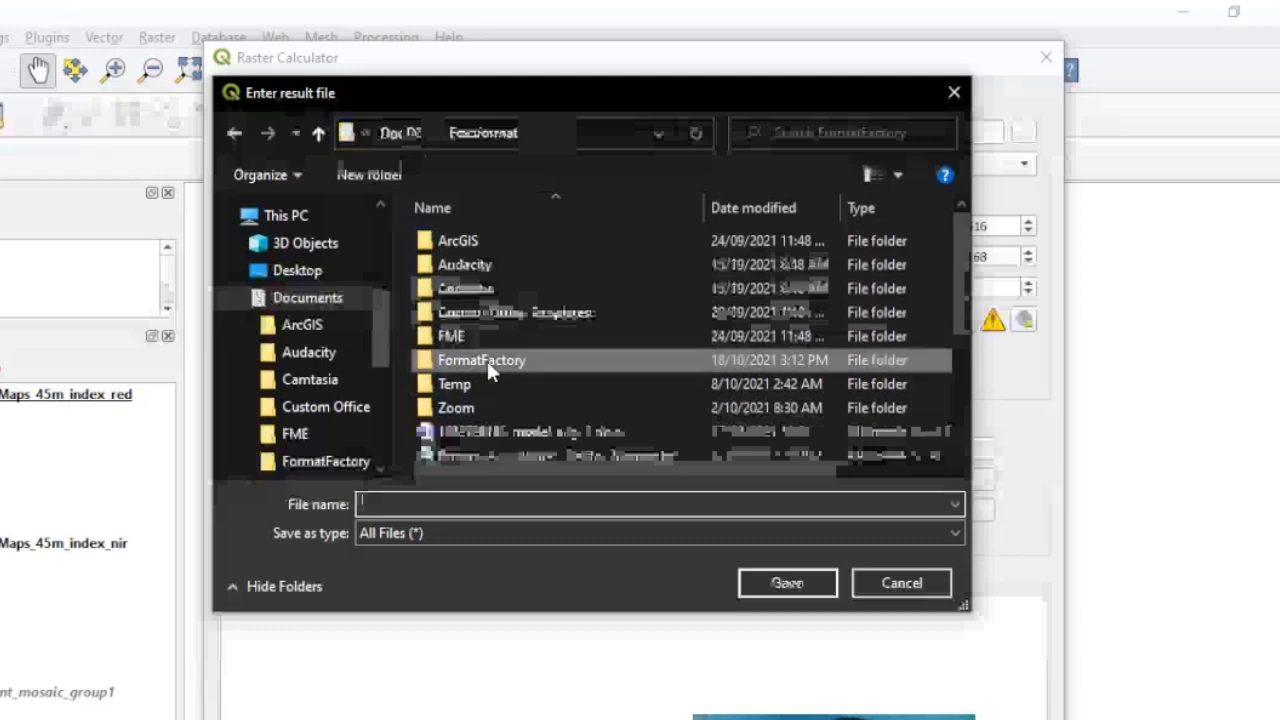
pyautogui.click(487, 361)
pyautogui.click(787, 583)
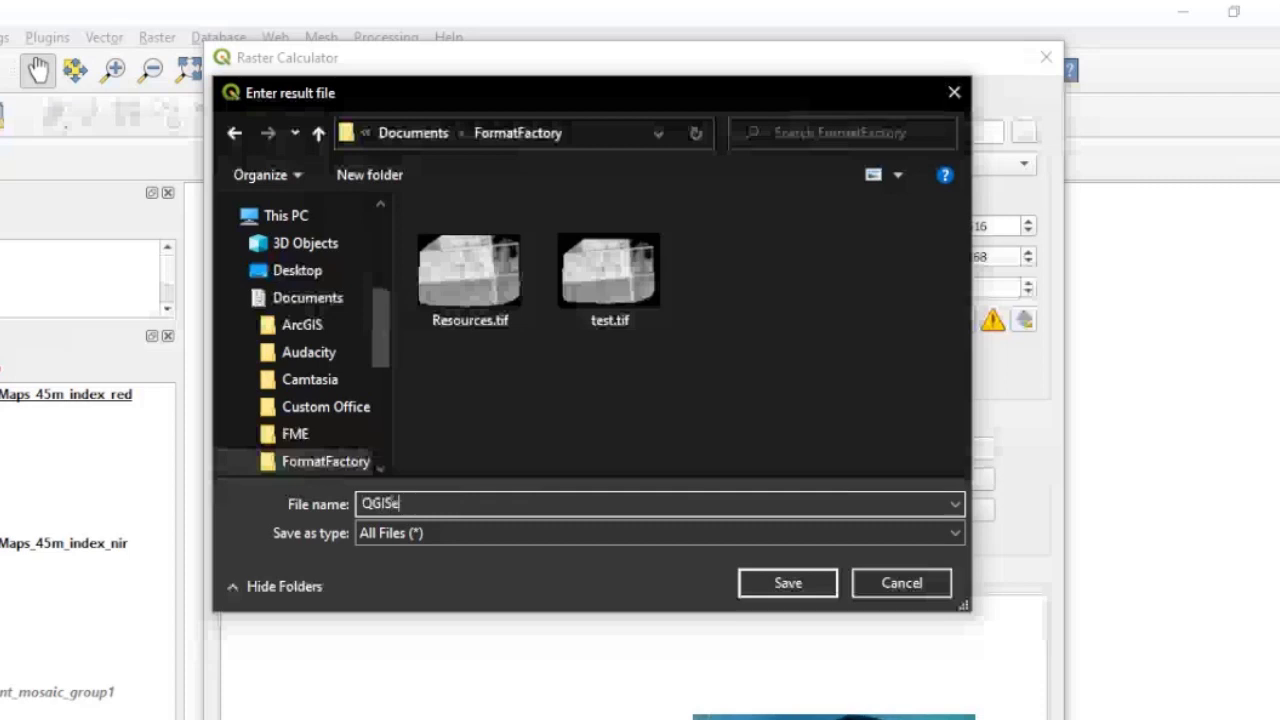
pyautogui.click(786, 590)
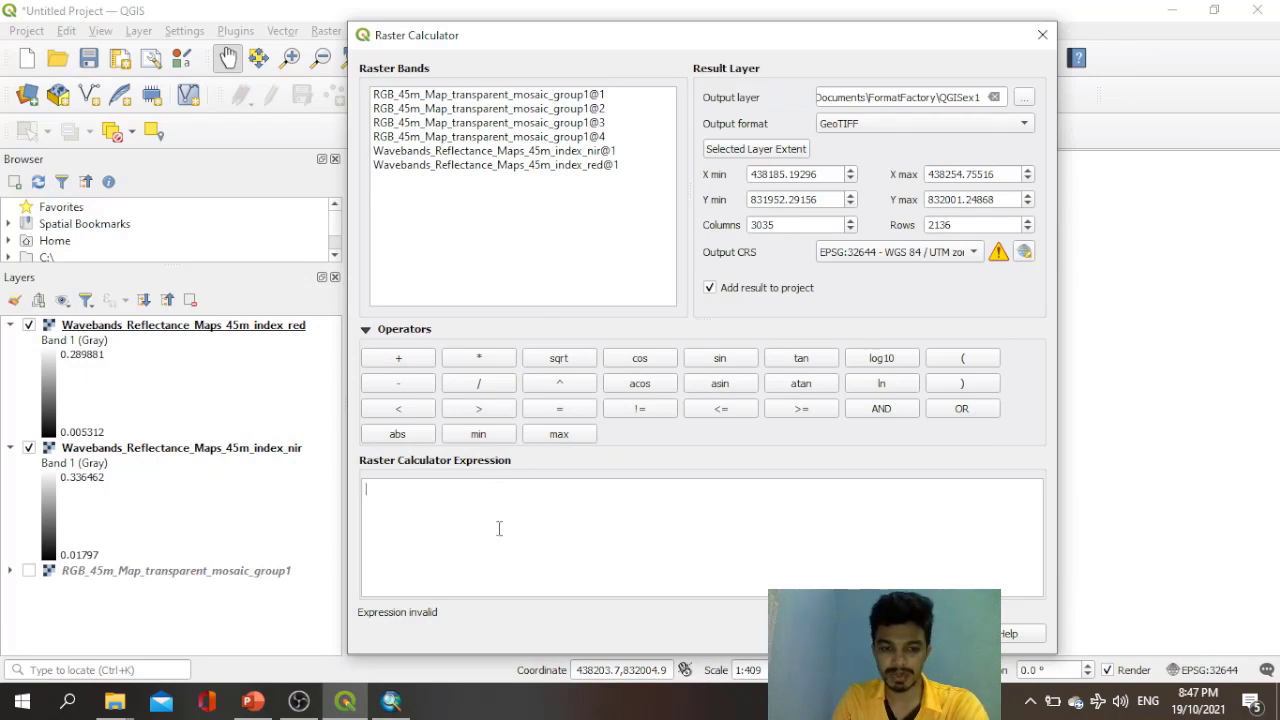
# Enter (nir@1 - red@1) / (nir@1 + red@1) and run the calculation to create QGISex1.
pyautogui.click(968, 362)
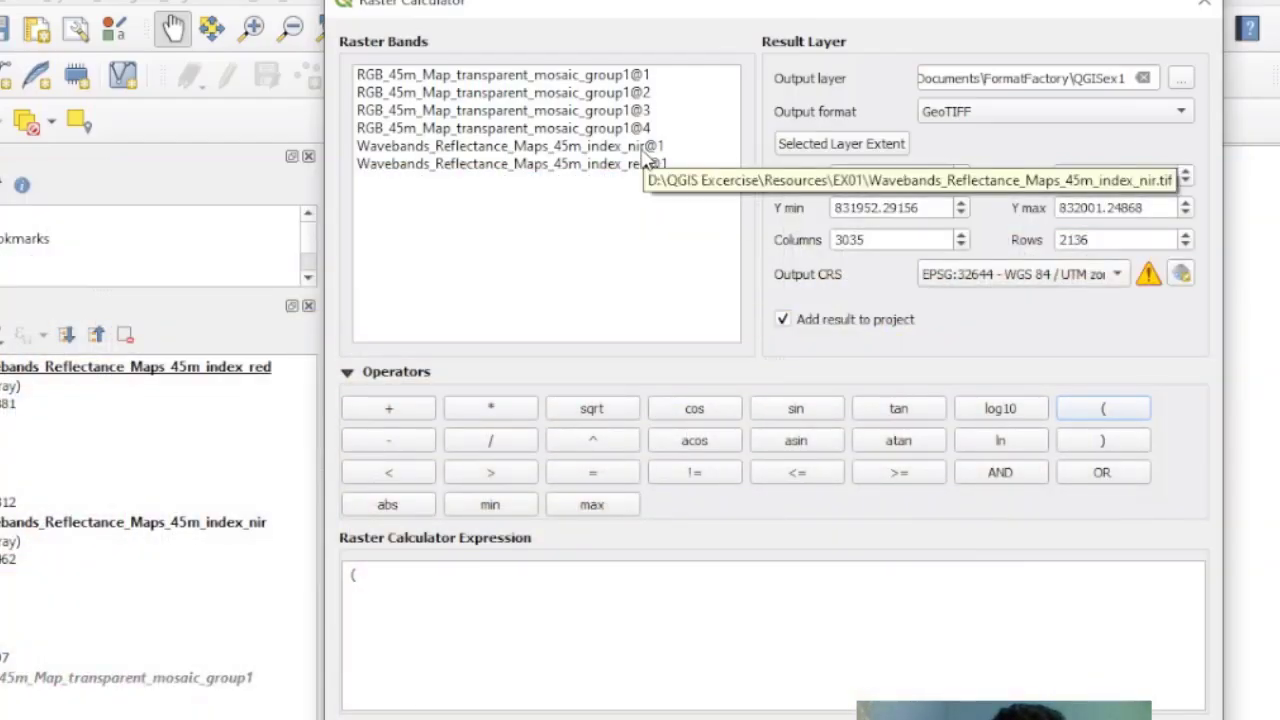
pyautogui.doubleClick(645, 148)
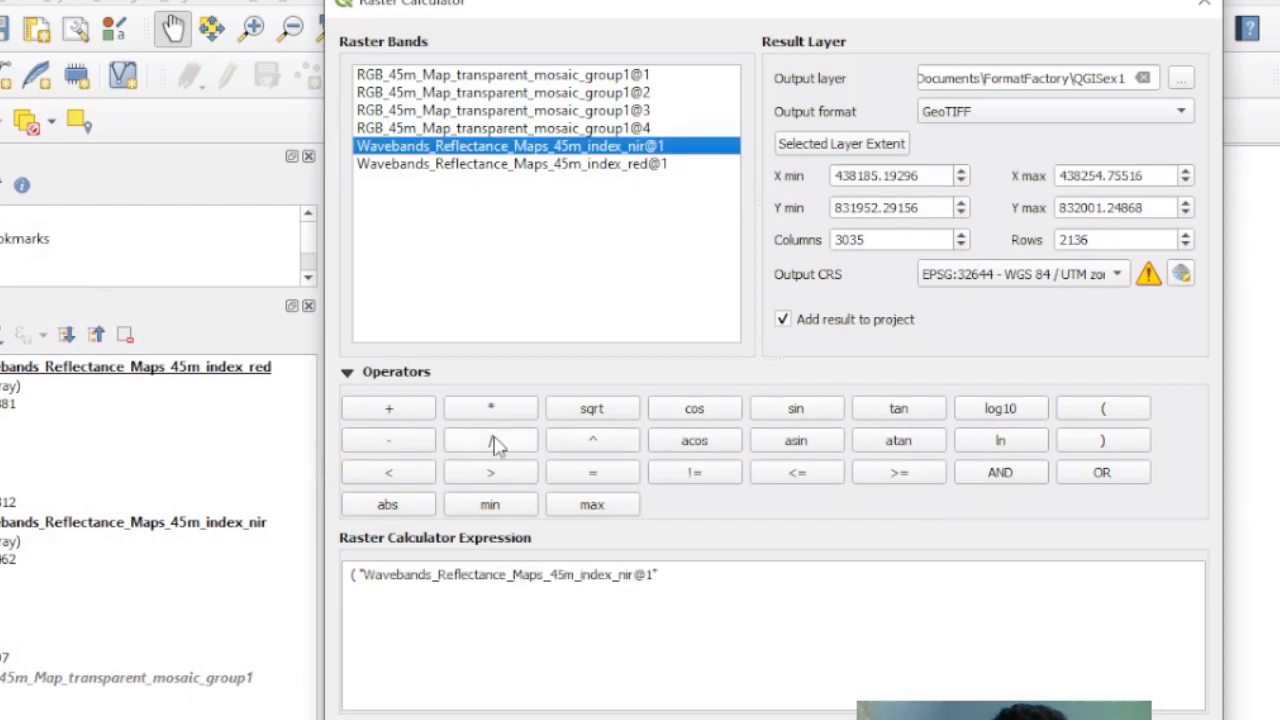
pyautogui.click(396, 448)
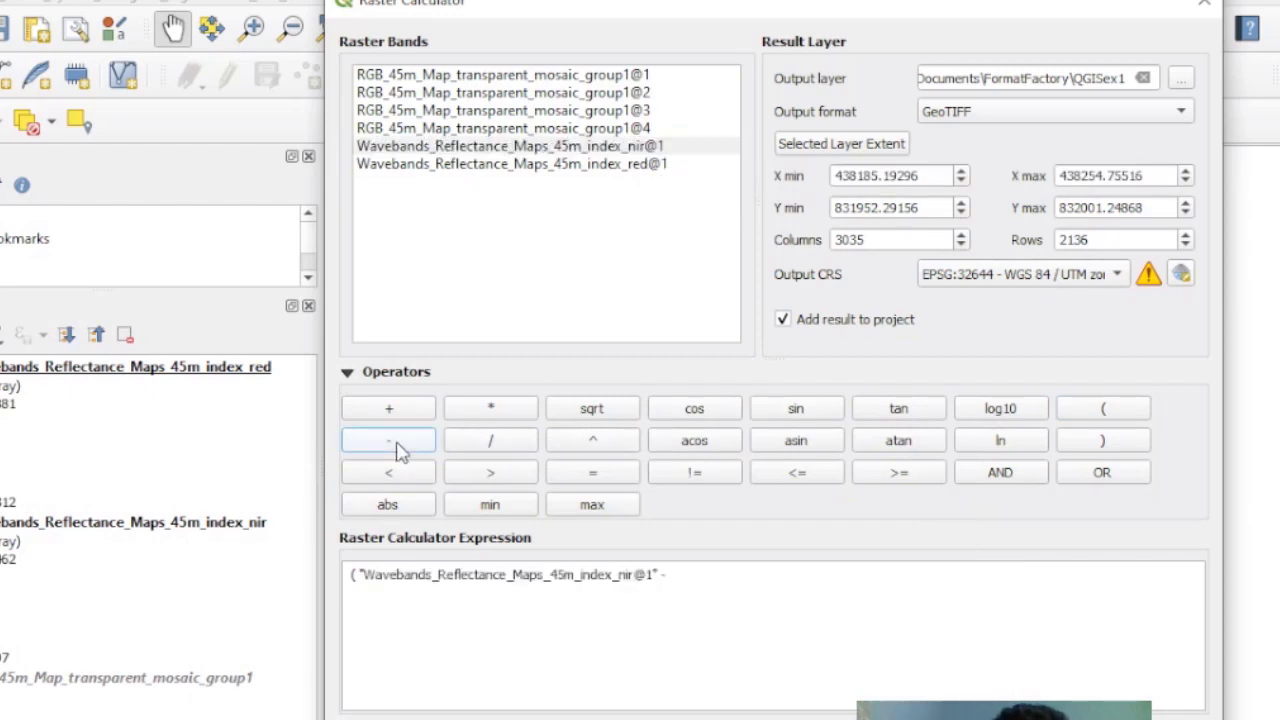
pyautogui.doubleClick(640, 168)
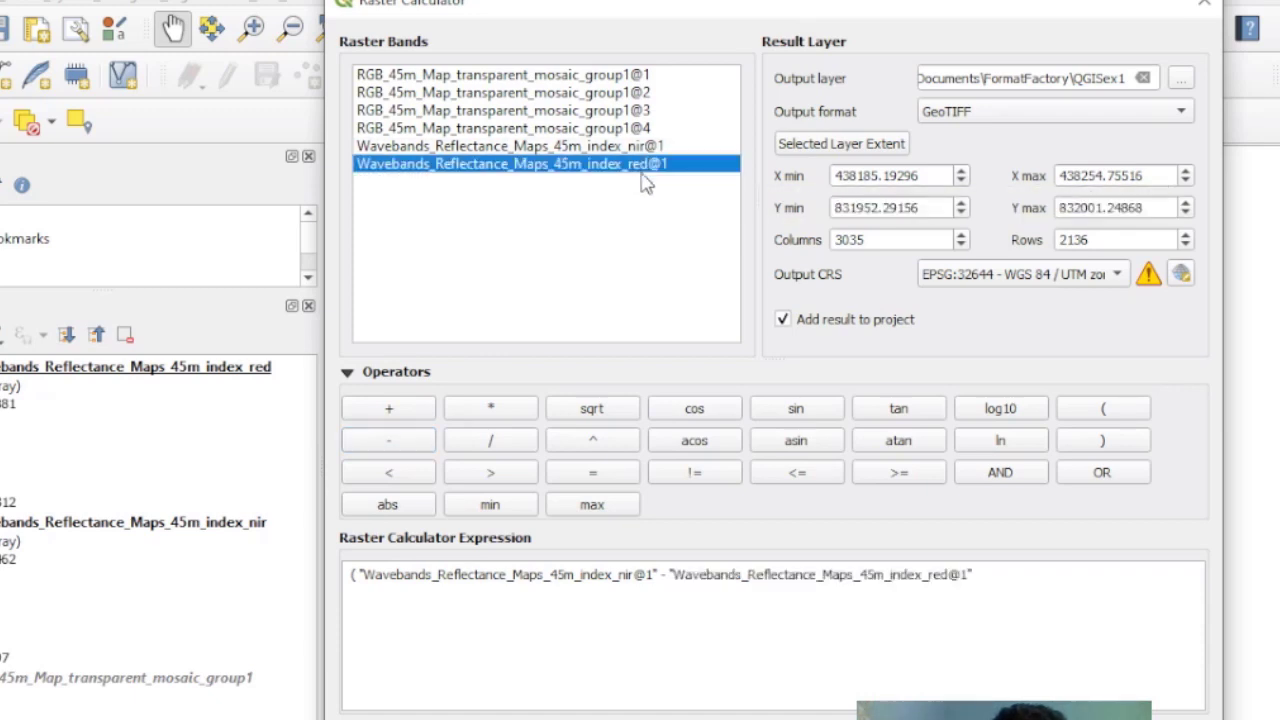
pyautogui.click(1117, 452)
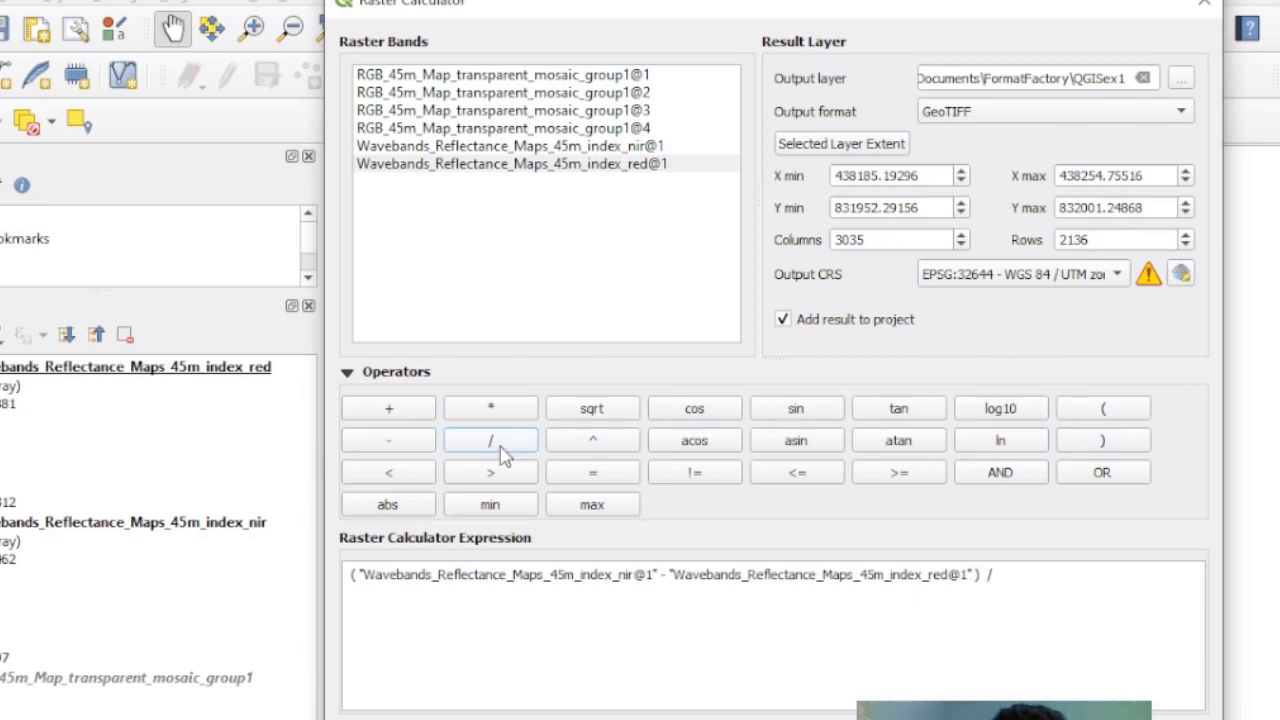
pyautogui.click(1094, 409)
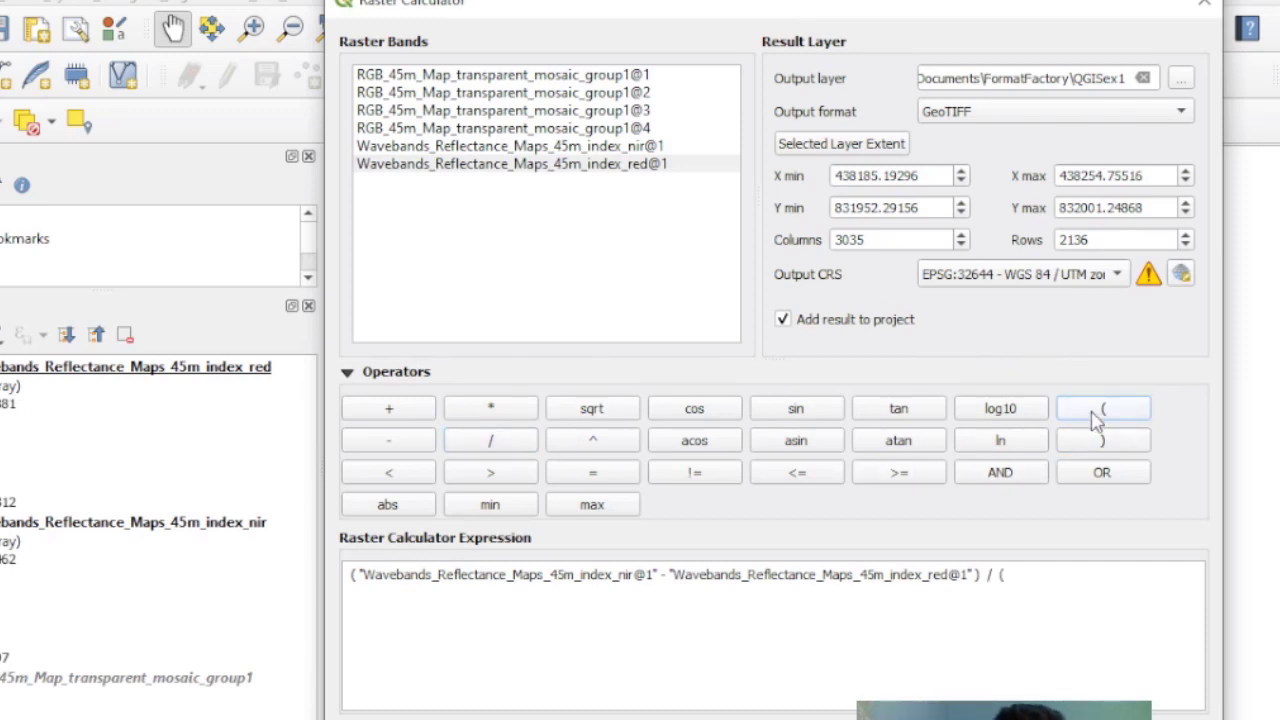
pyautogui.doubleClick(652, 148)
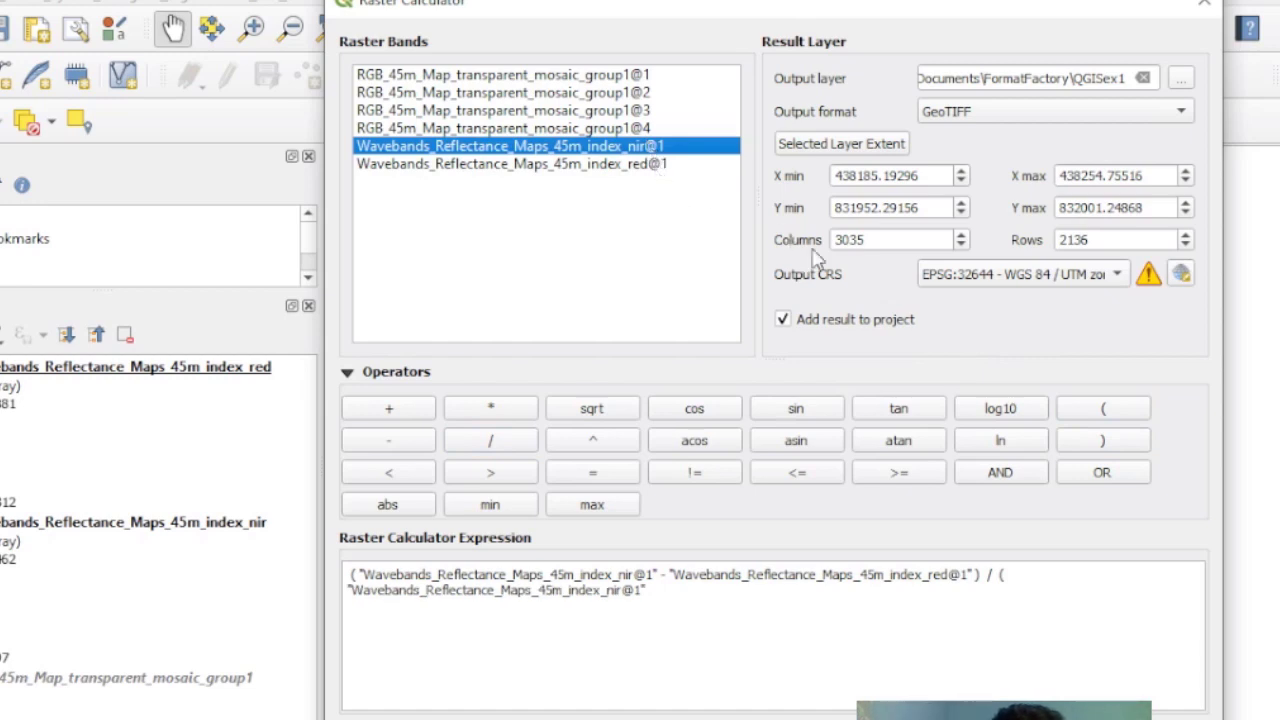
pyautogui.click(396, 414)
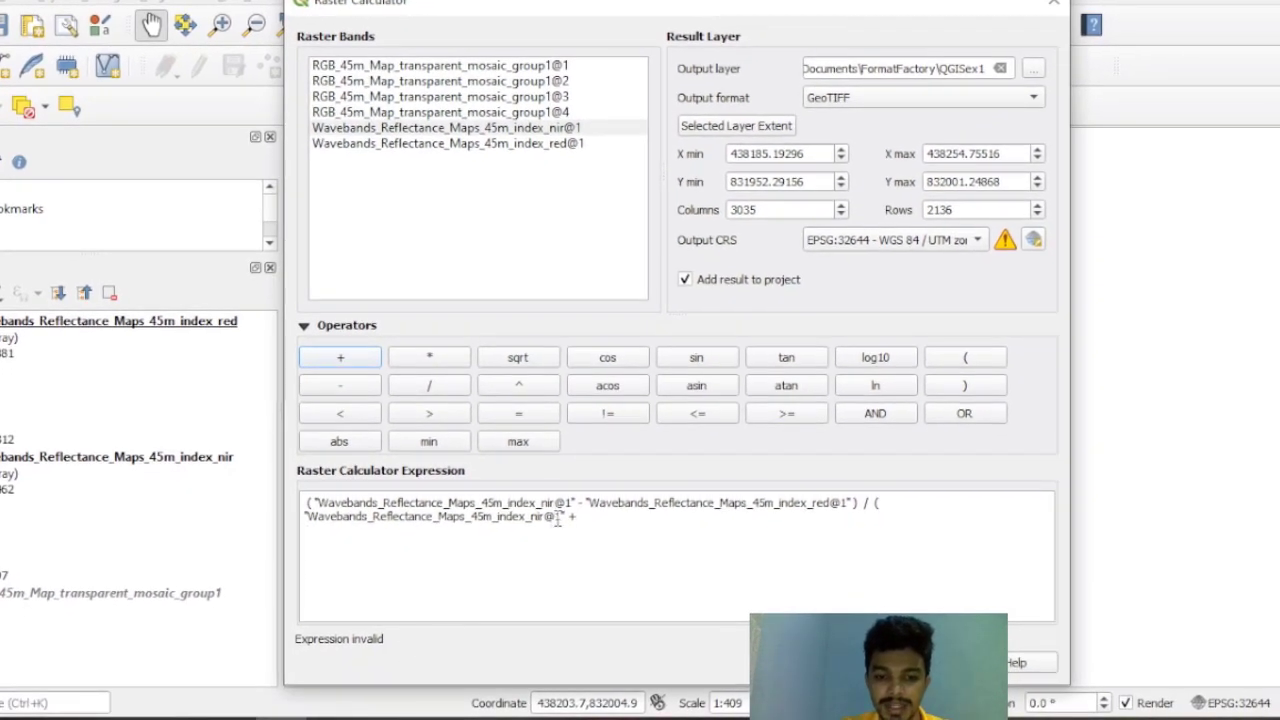
pyautogui.doubleClick(560, 146)
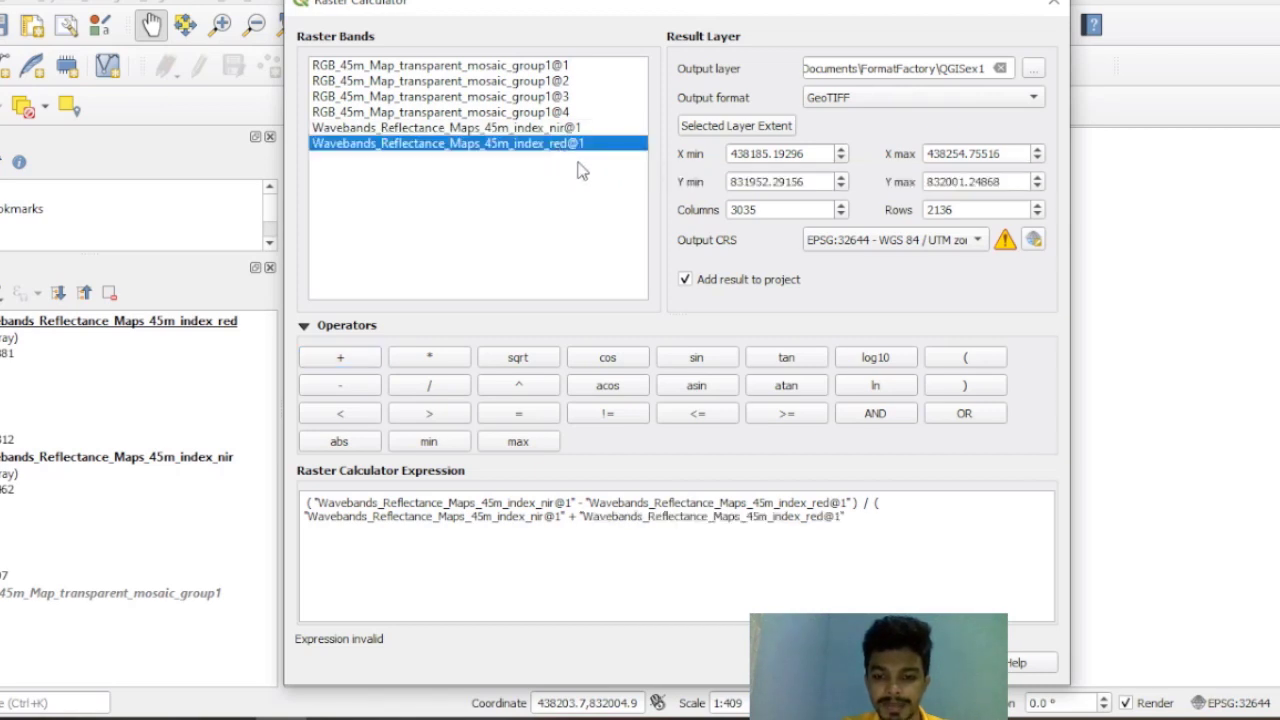
pyautogui.click(966, 388)
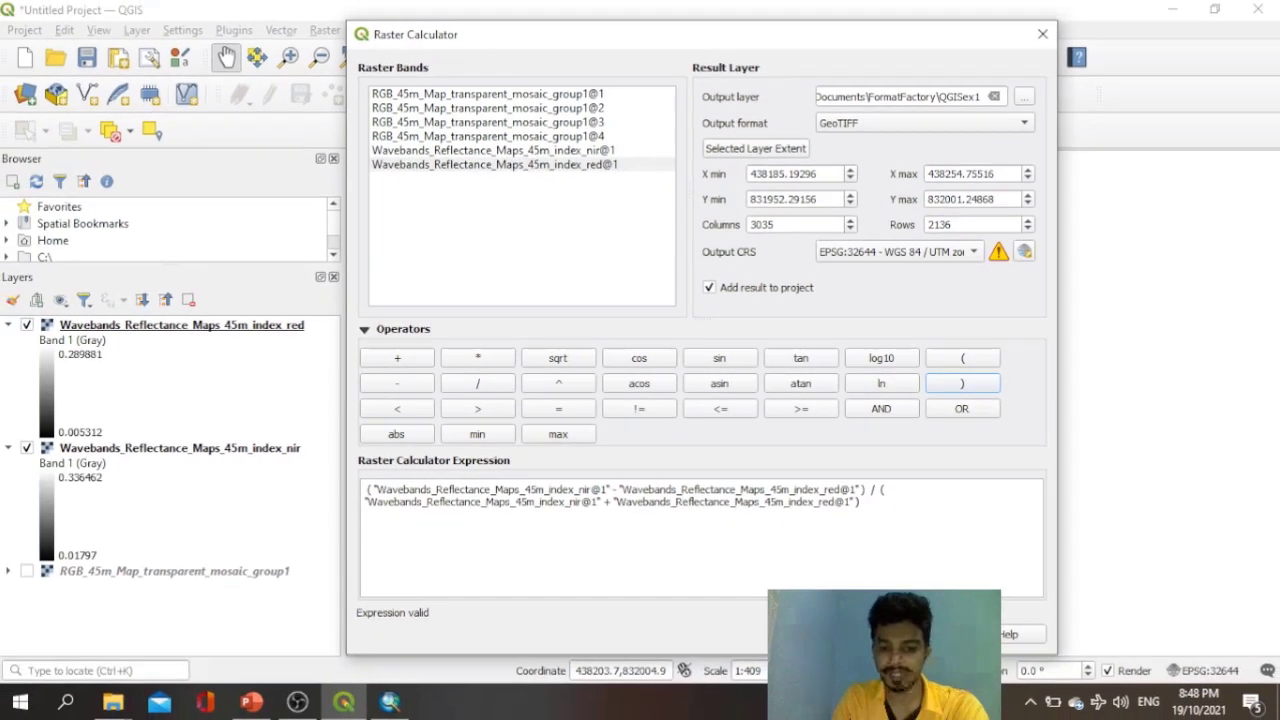
pyautogui.click(862, 662)
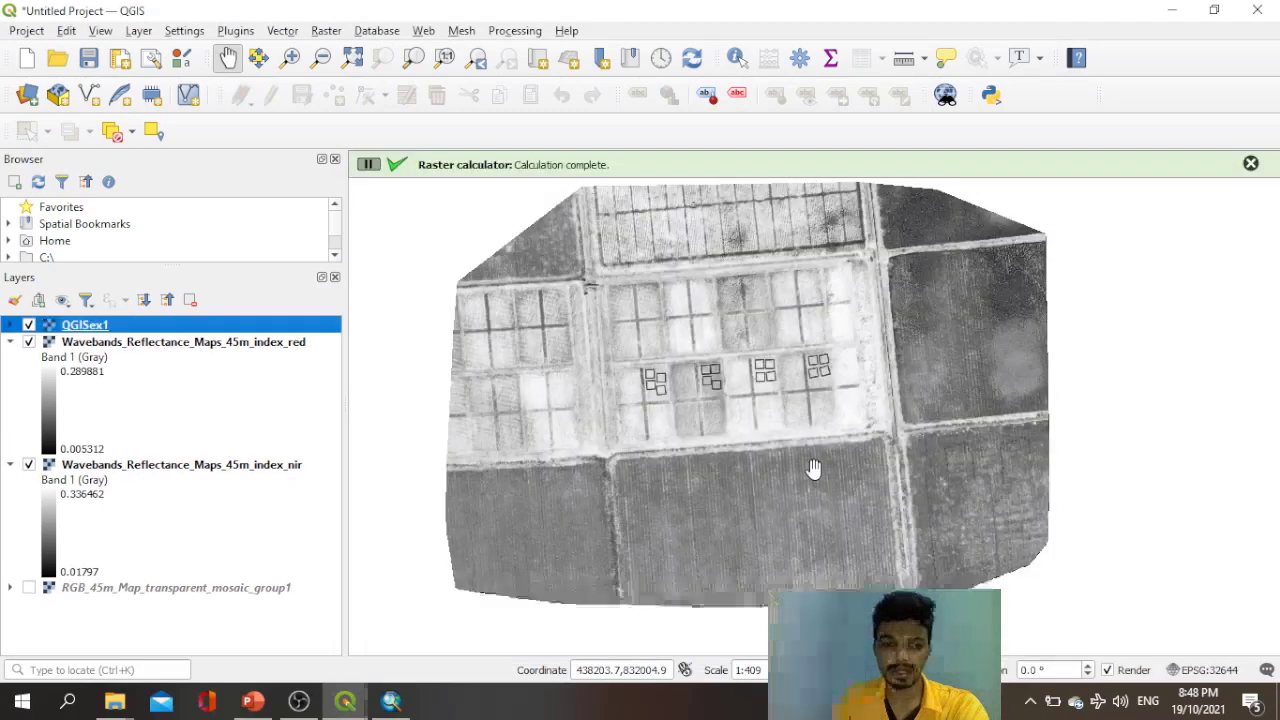
# Hide and collapse index_red and index_nir, and expand QGISex1's -0.415132 to 0.908915 legend.
pyautogui.click(10, 342)
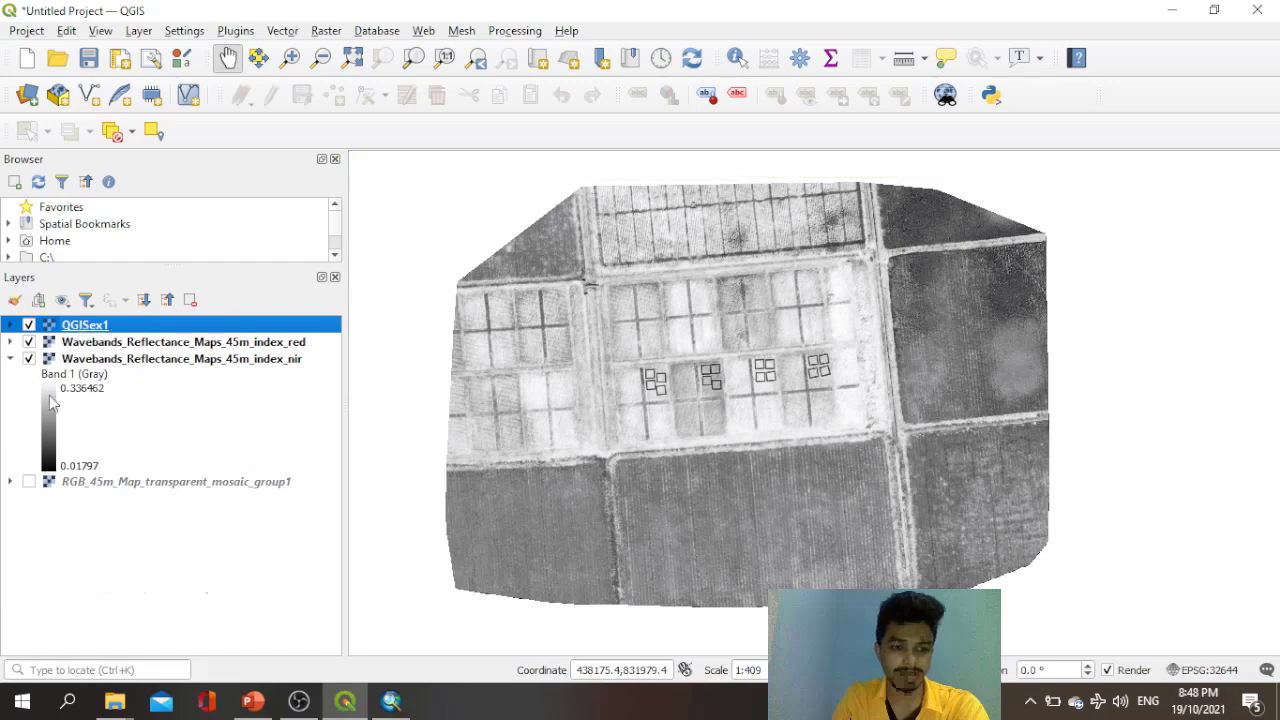
pyautogui.click(29, 359)
pyautogui.click(29, 342)
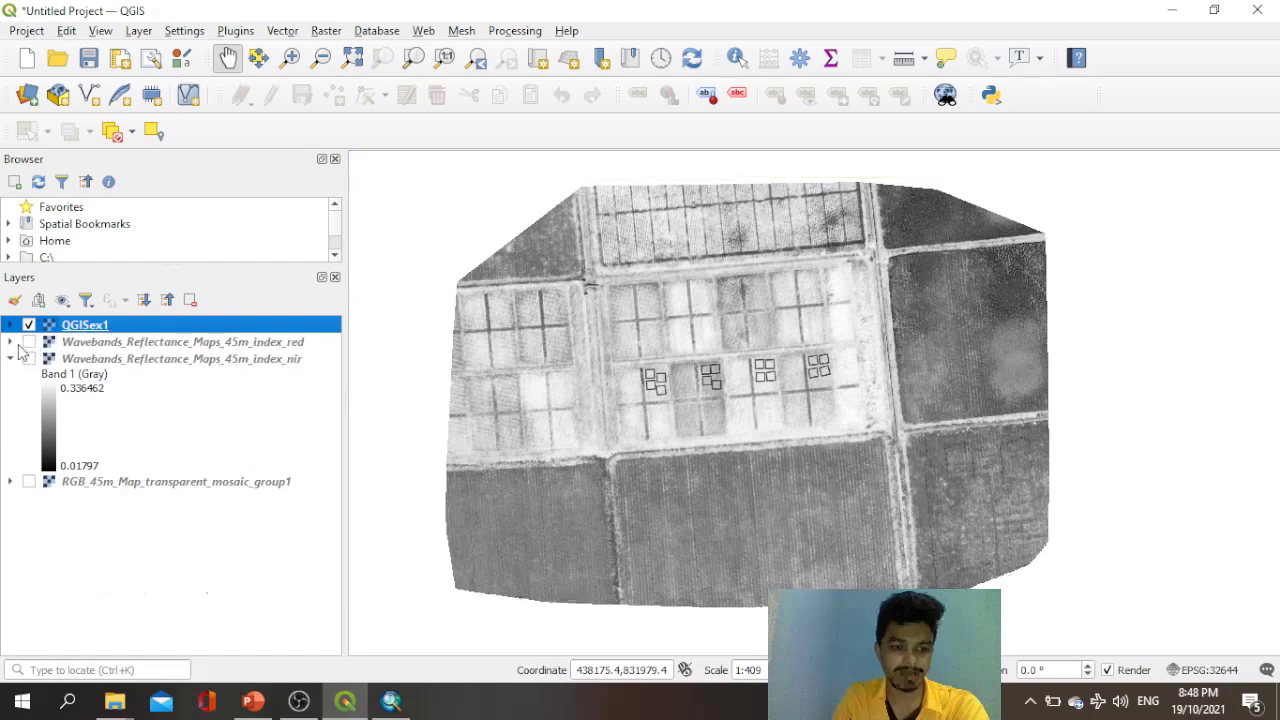
pyautogui.click(10, 359)
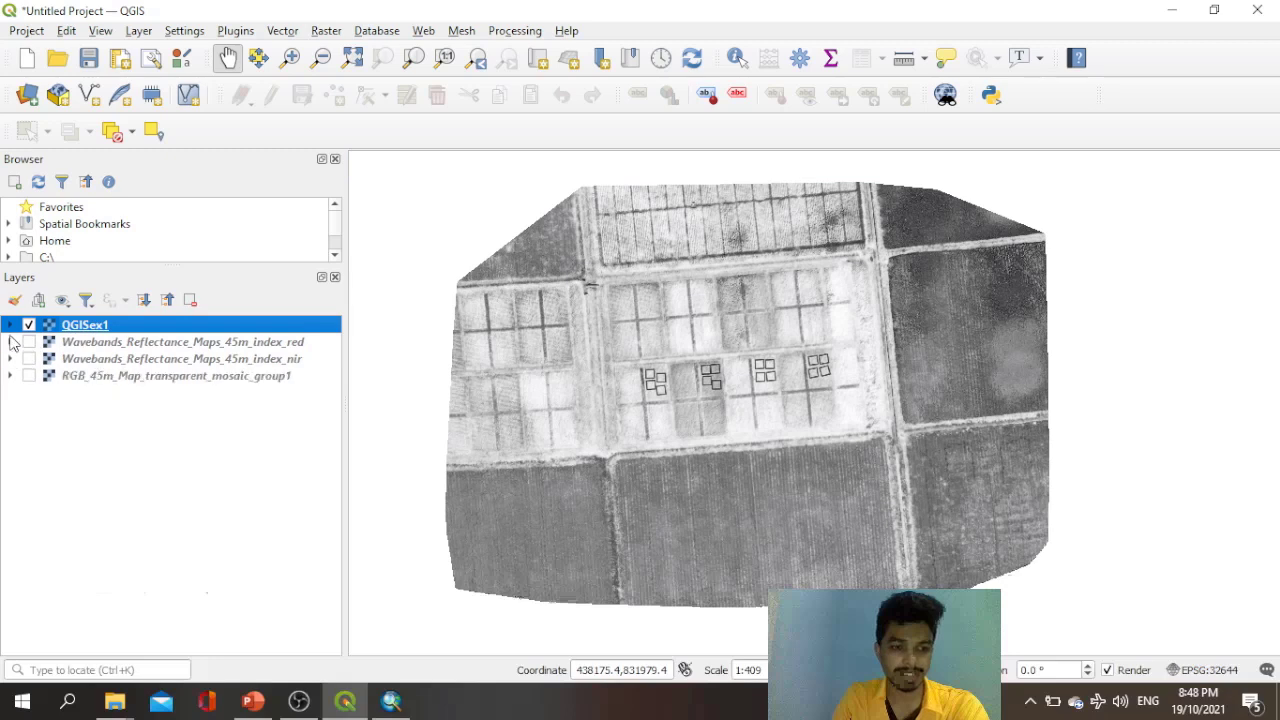
pyautogui.click(11, 325)
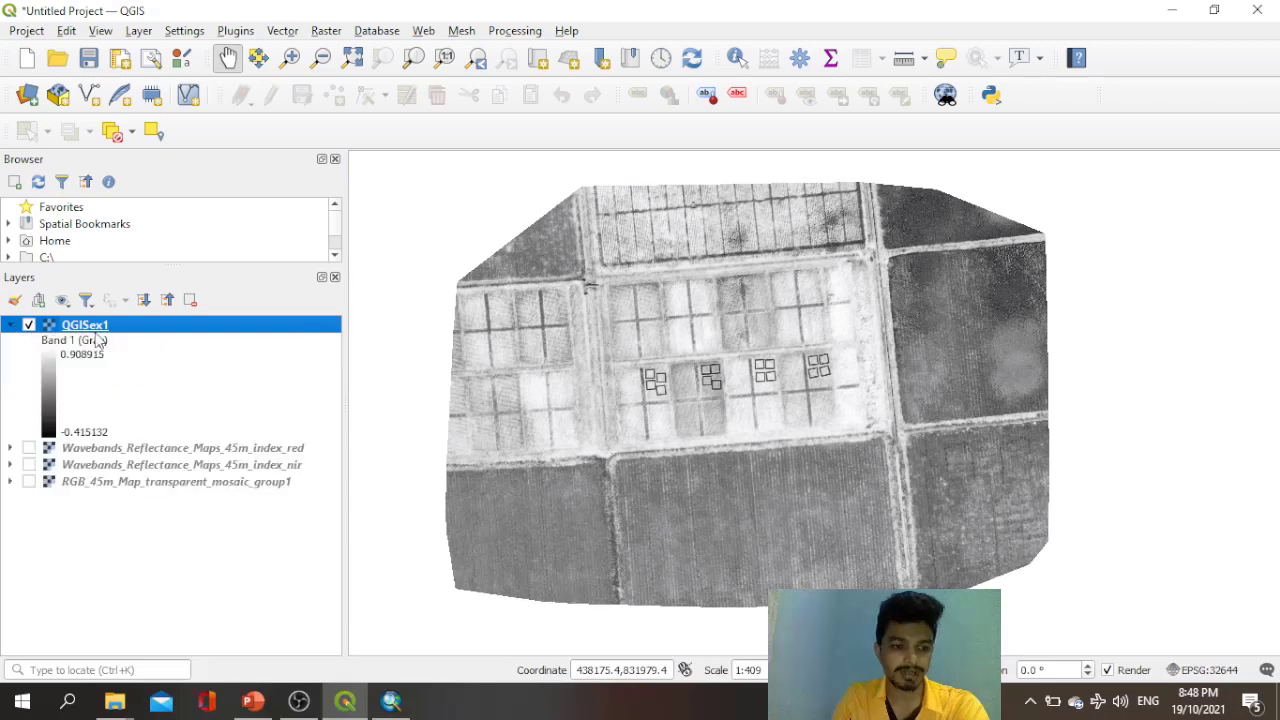
pyautogui.moveTo(700, 370)
pyautogui.mouseDown()
pyautogui.moveTo(763, 371)
pyautogui.moveTo(697, 368)
pyautogui.mouseUp()
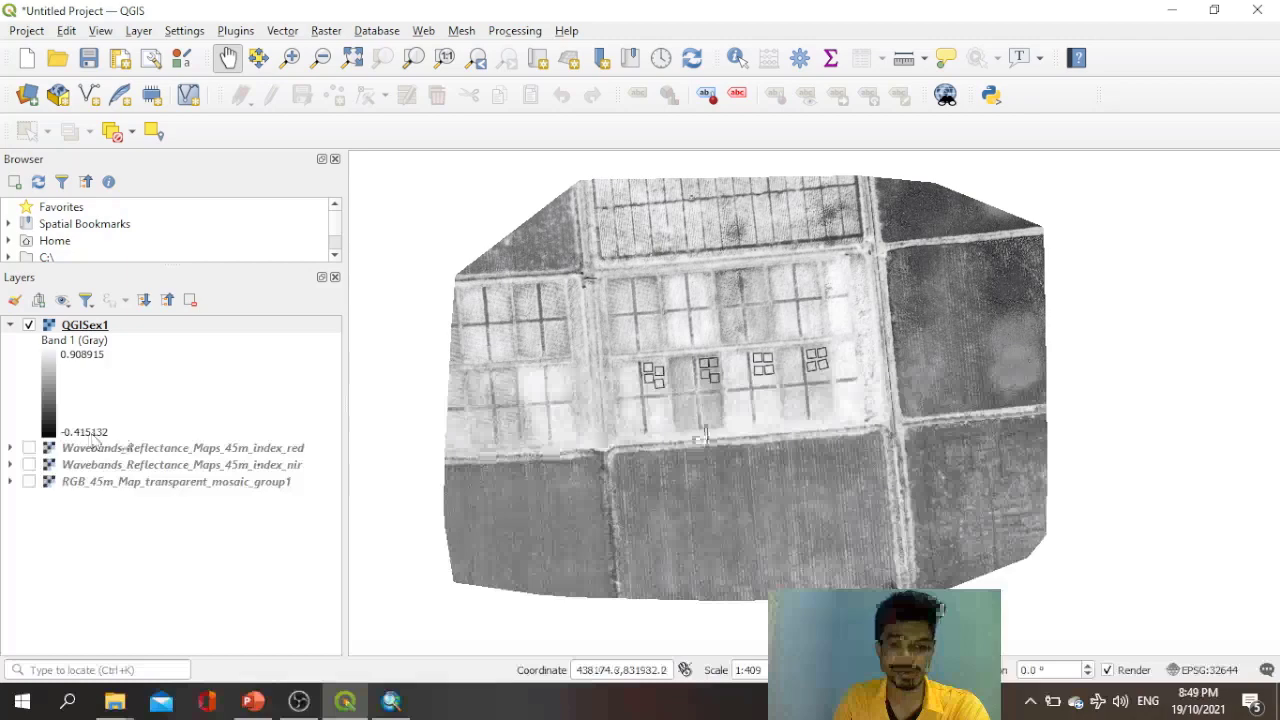
# Set QGISex1's symbology to Singleband pseudocolor with the Spectral colour ramp and apply it.
pyautogui.doubleClick(75, 343)
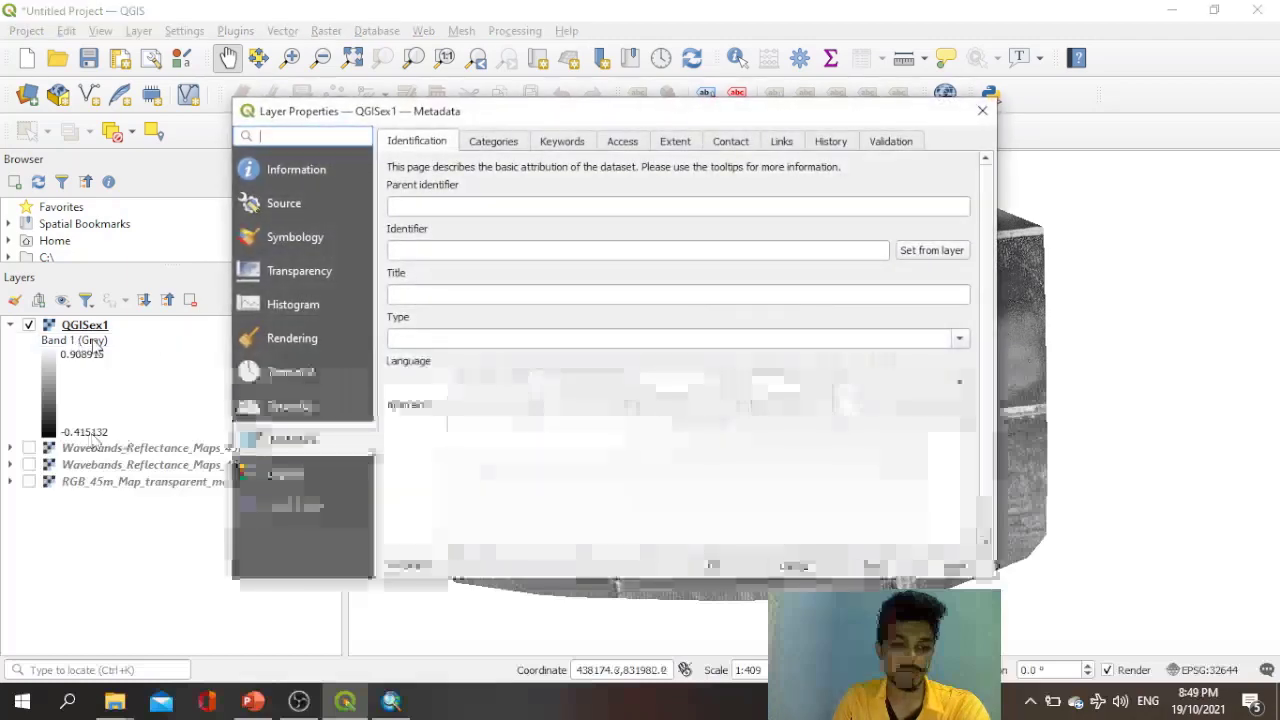
pyautogui.click(305, 238)
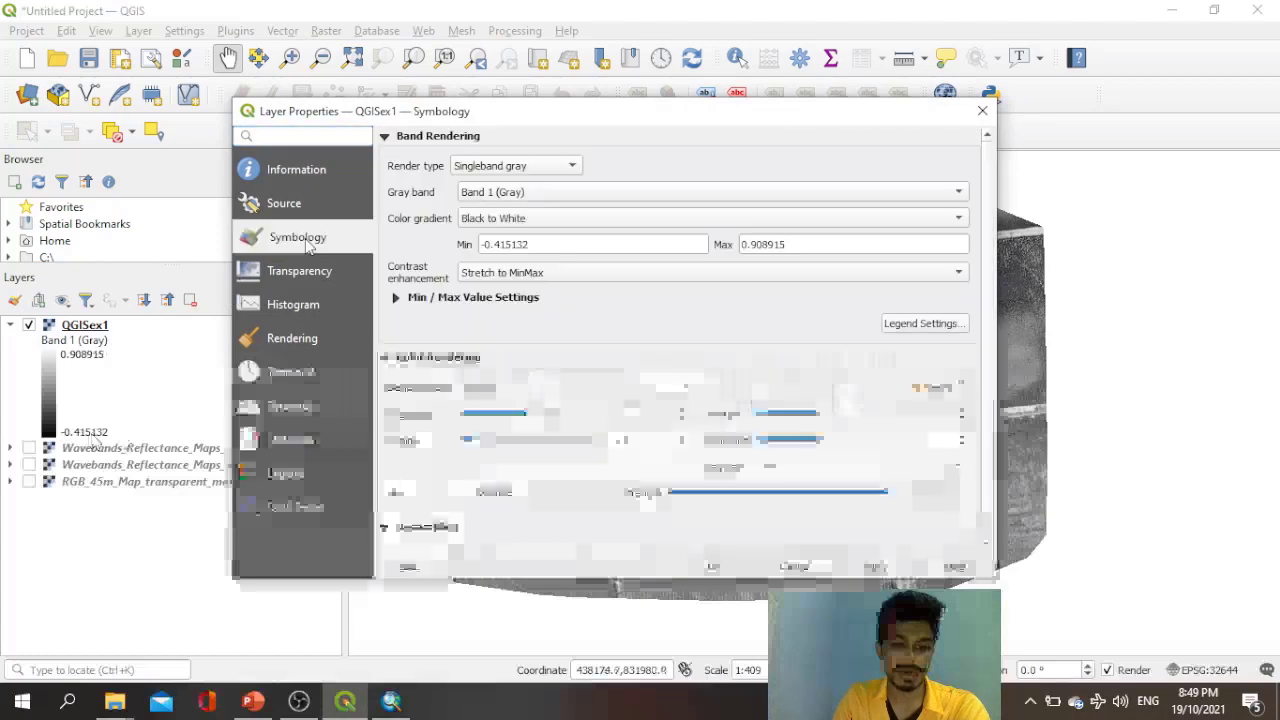
pyautogui.click(556, 168)
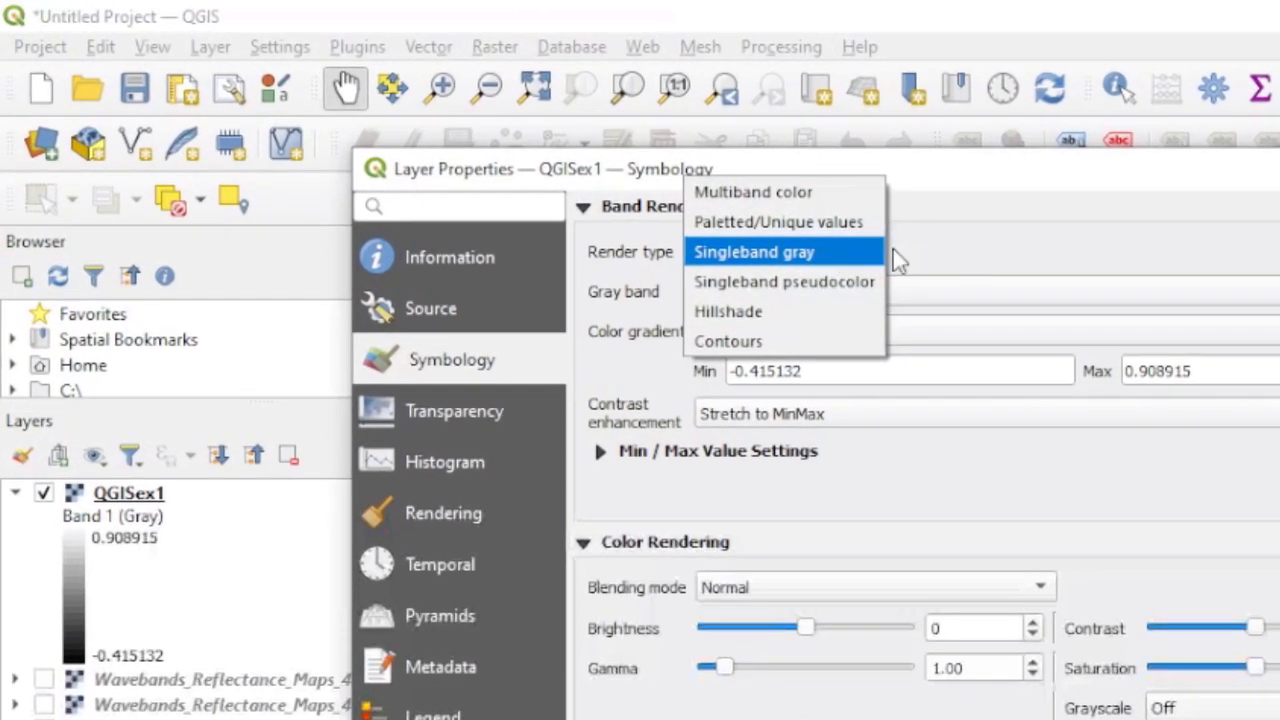
pyautogui.click(575, 167)
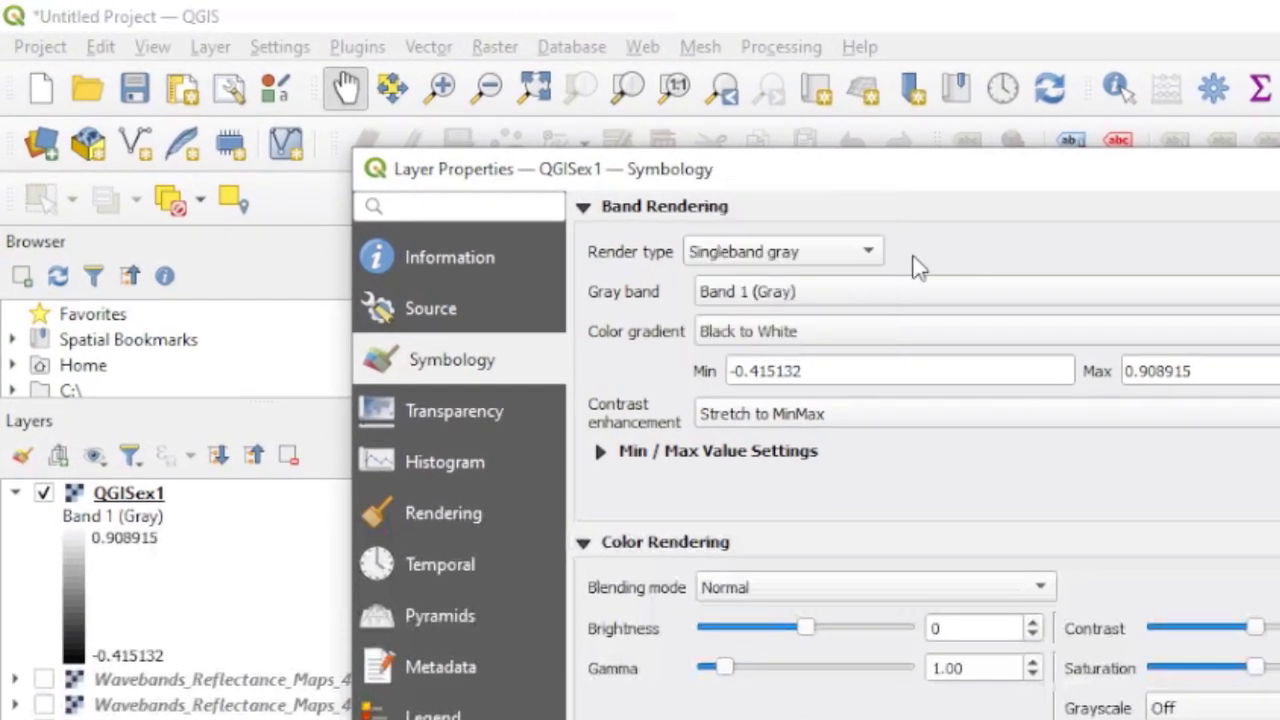
pyautogui.click(808, 255)
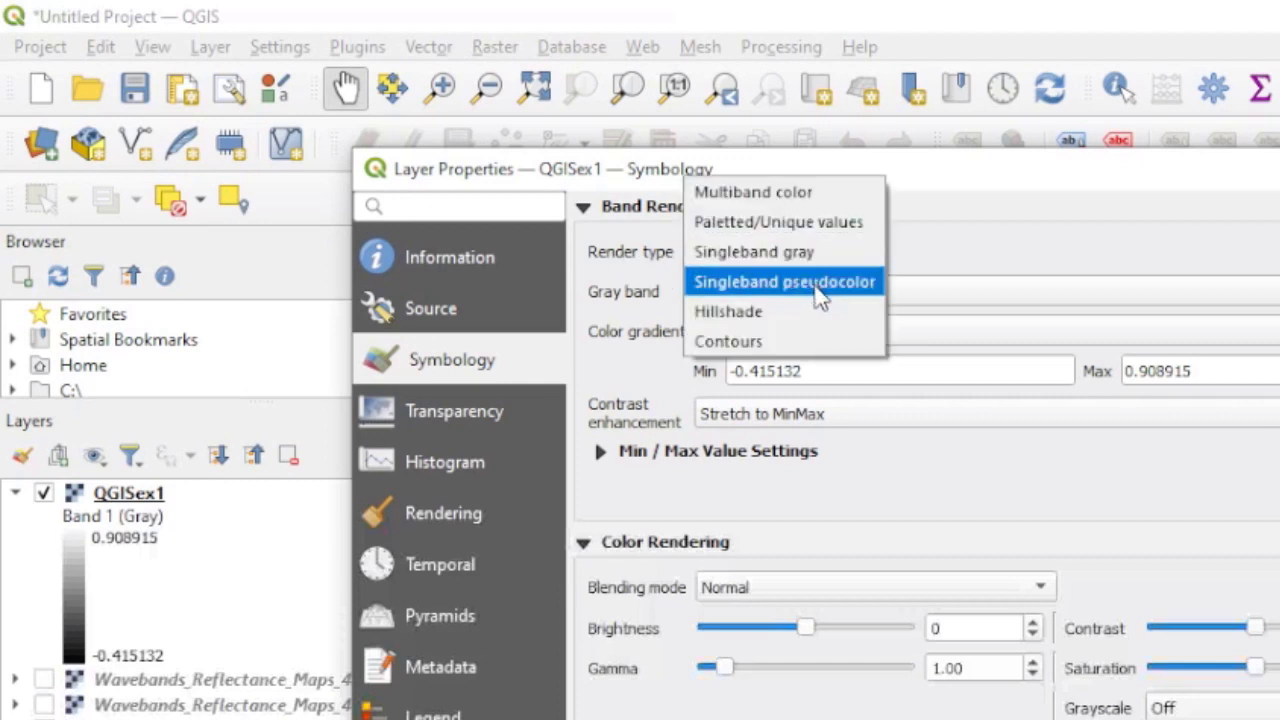
pyautogui.click(818, 284)
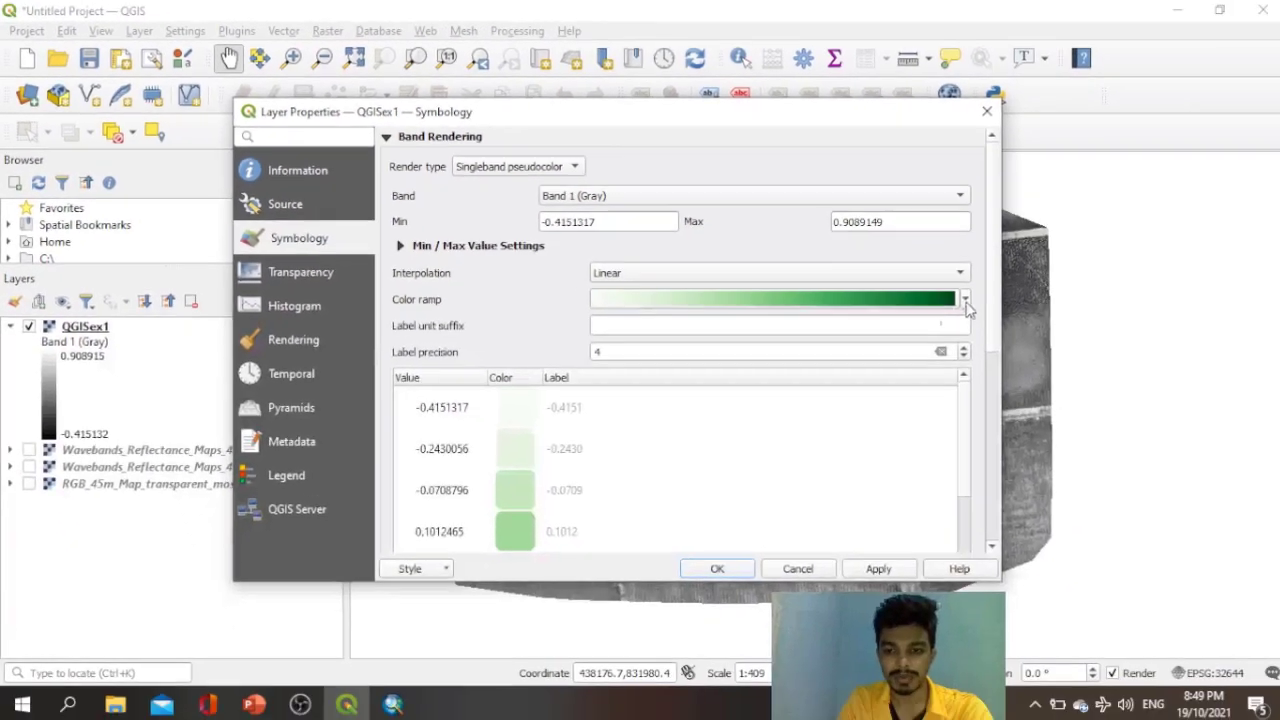
pyautogui.click(966, 302)
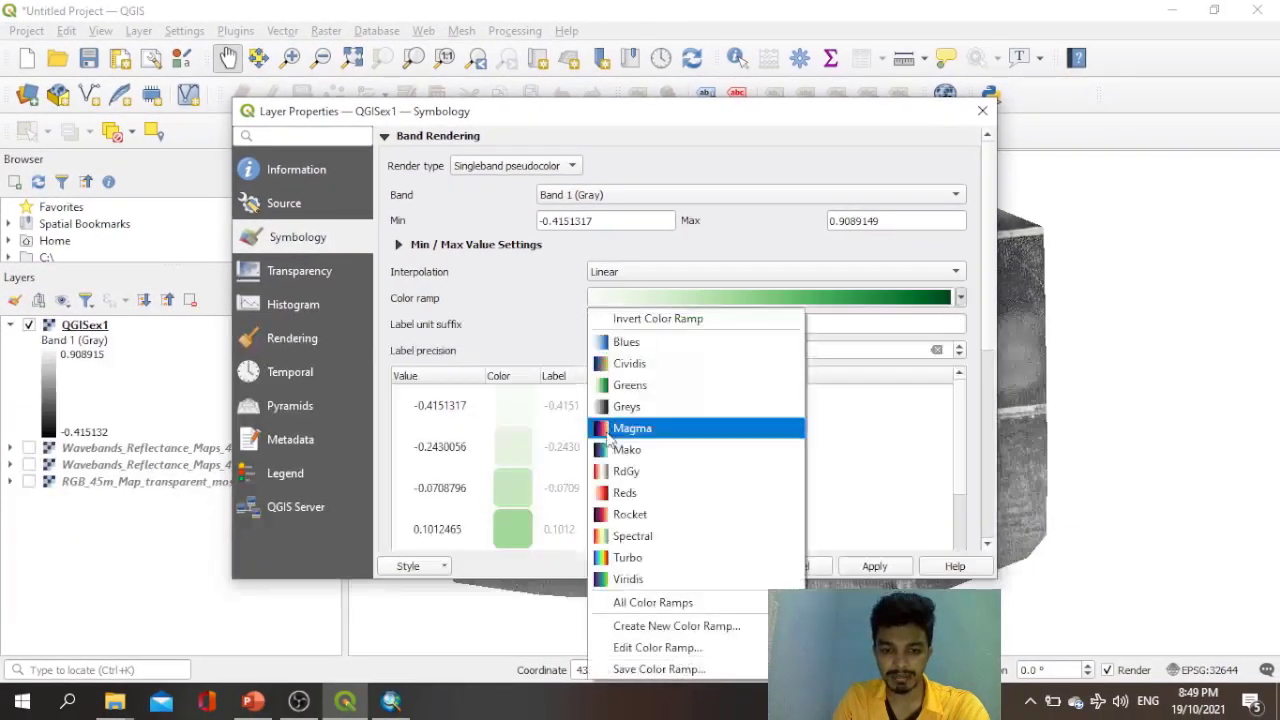
pyautogui.click(640, 537)
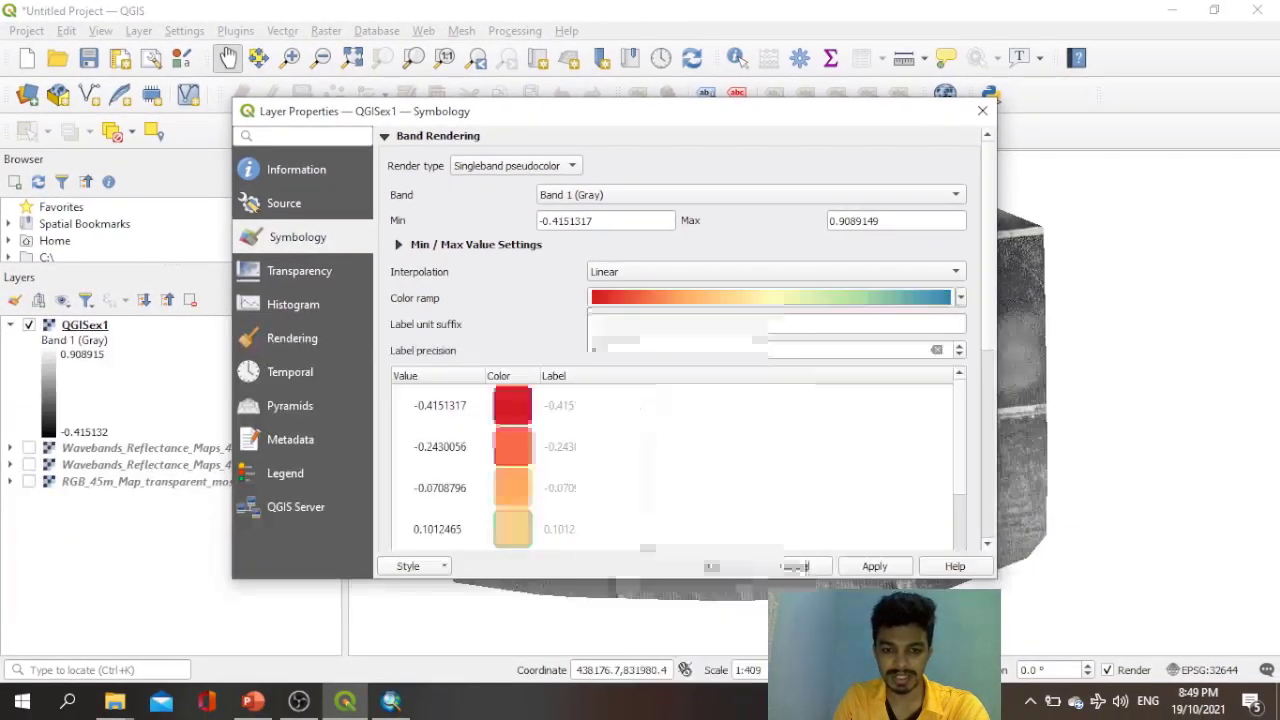
pyautogui.click(873, 568)
pyautogui.click(800, 566)
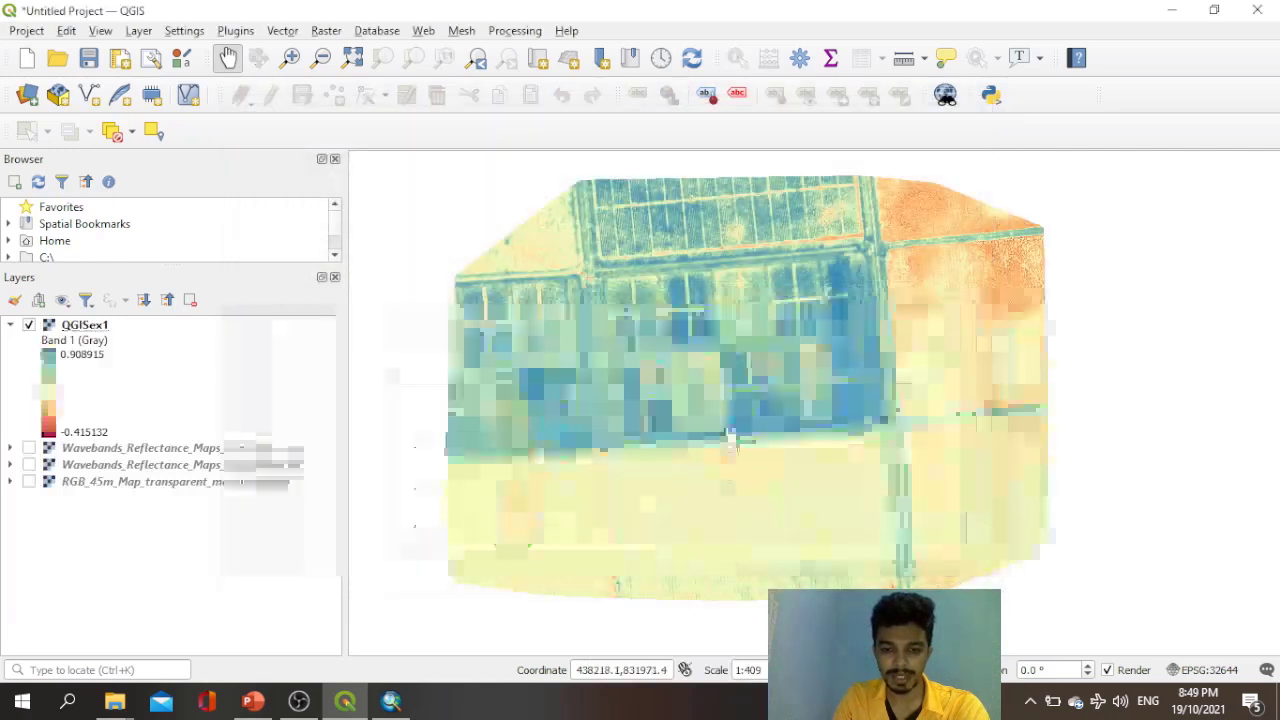
# Pan around the Spectral-coloured QGISex1 NDVI map in QGIS.
pyautogui.moveTo(605, 275); pyautogui.dragTo(613, 270)
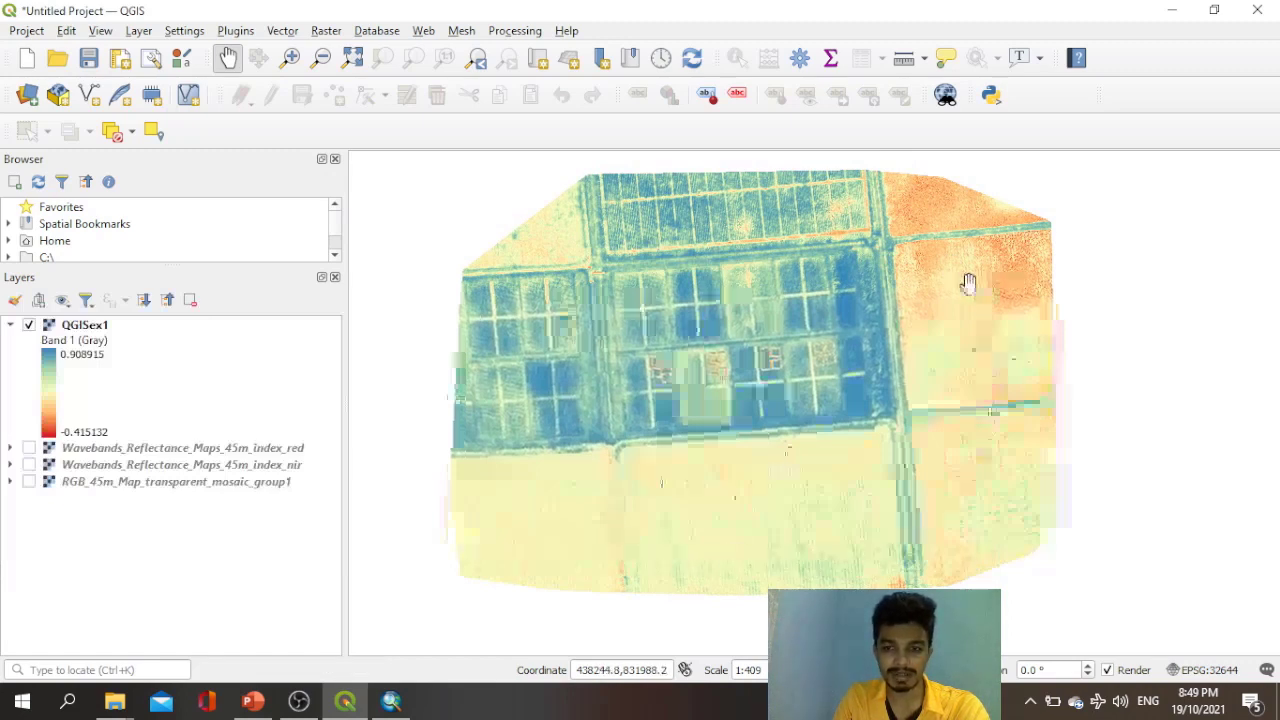
pyautogui.moveTo(766, 349); pyautogui.dragTo(738, 358)
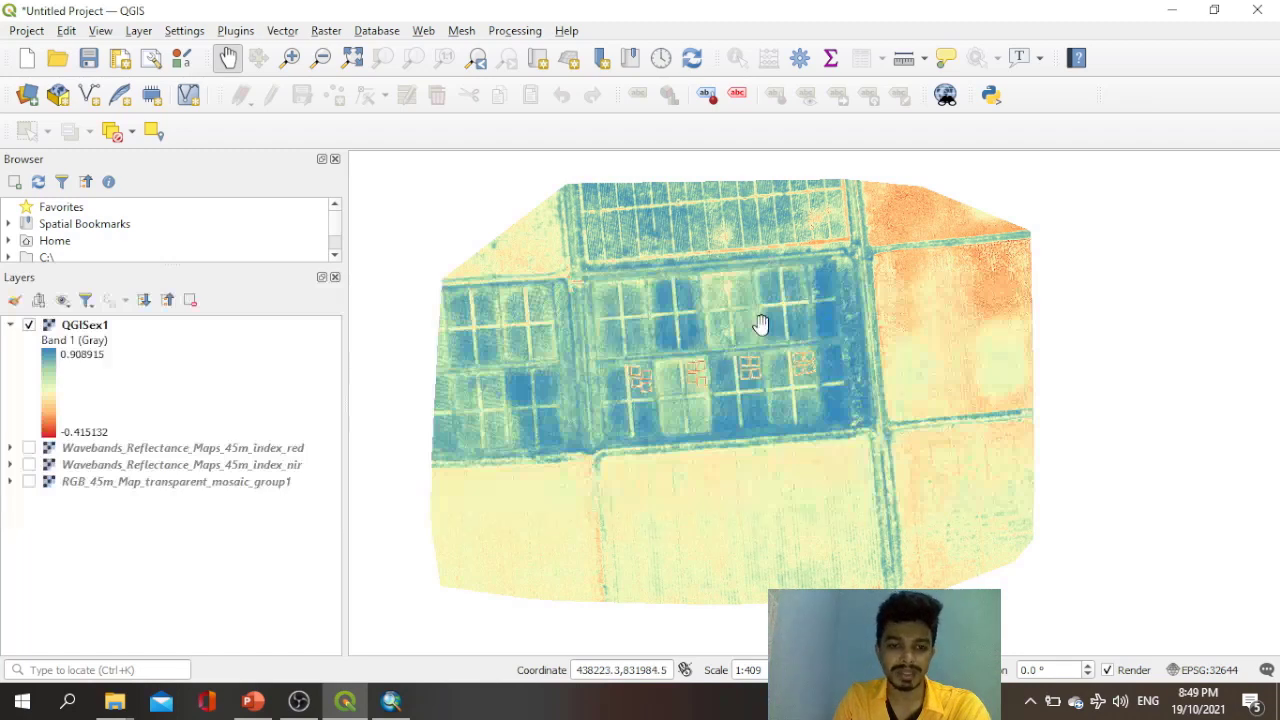
pyautogui.moveTo(760, 323); pyautogui.dragTo(759, 313)
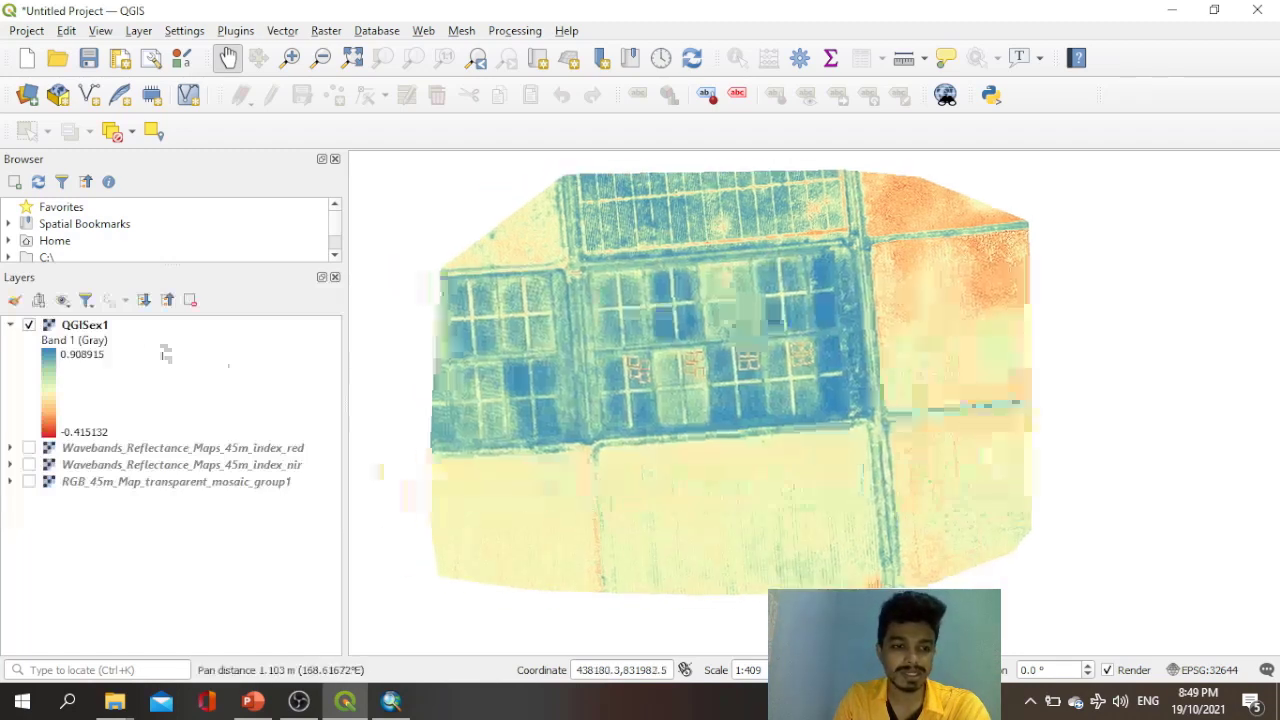
# Review the QGISex1 class values in Layer Properties without changes, then switch to ArcMap.
pyautogui.doubleClick(95, 328)
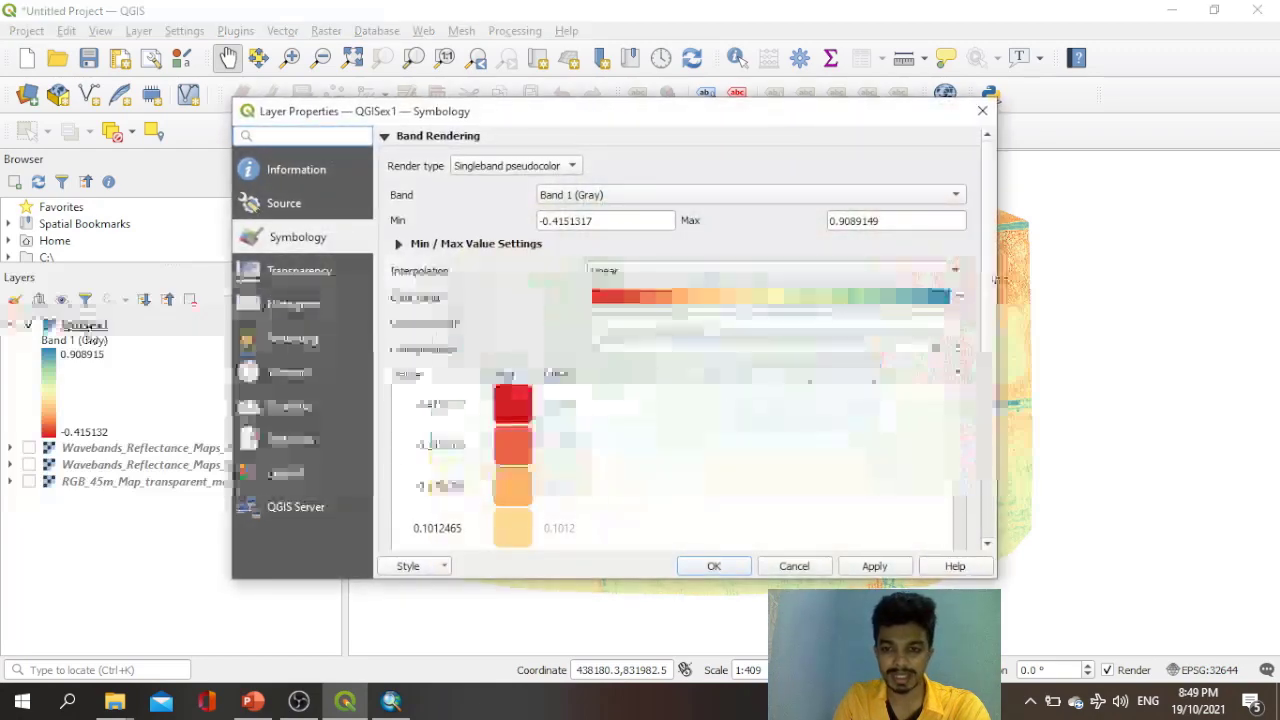
pyautogui.scroll(-5, 670, 340)
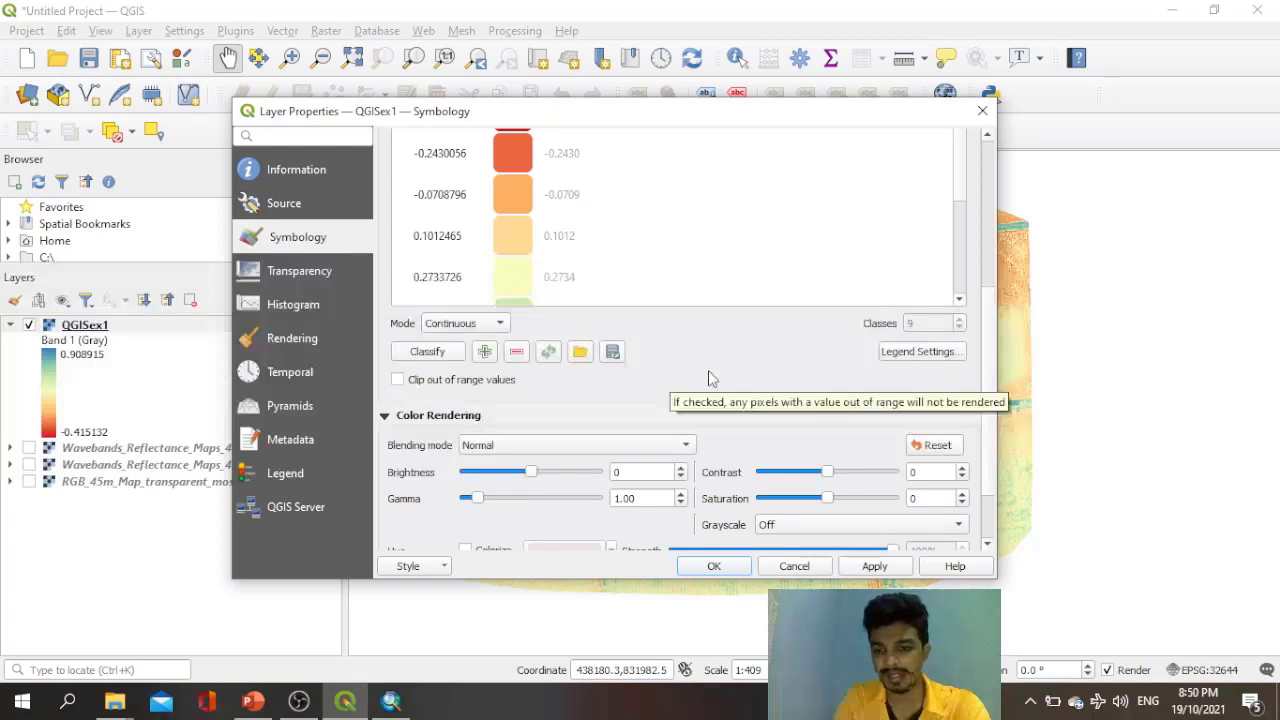
pyautogui.click(794, 566)
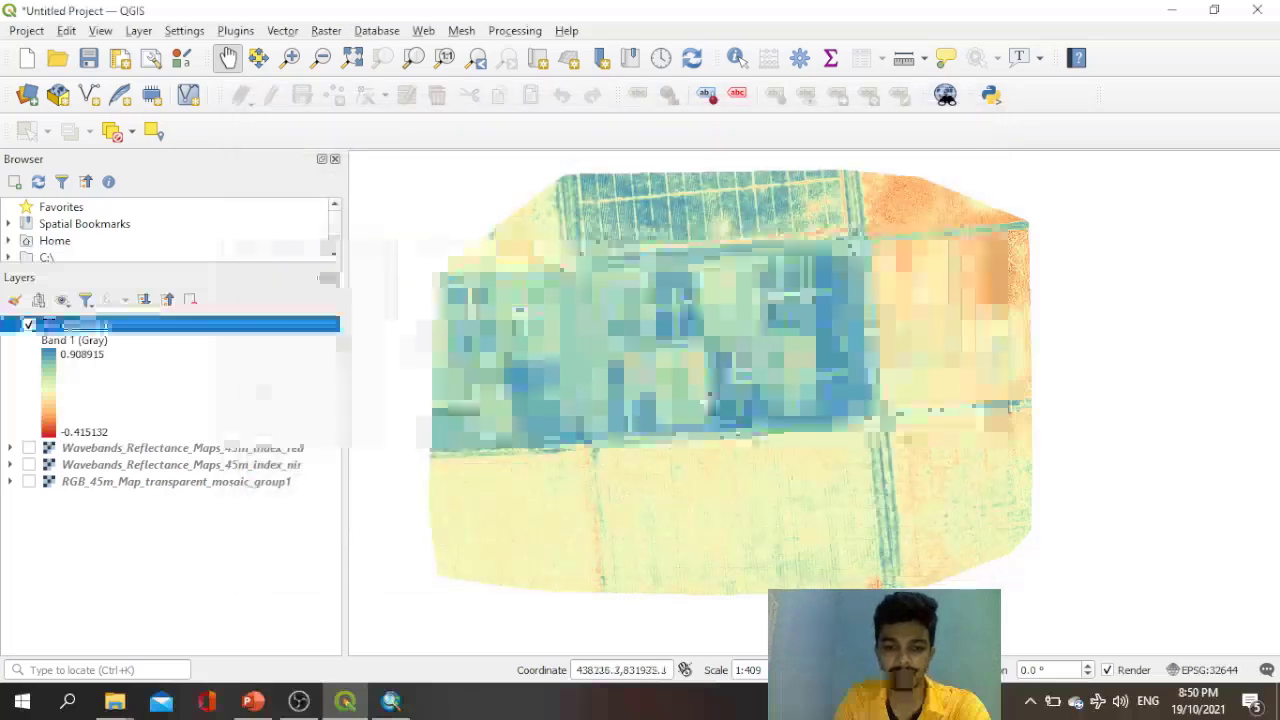
pyautogui.moveTo(738, 360); pyautogui.dragTo(688, 357)
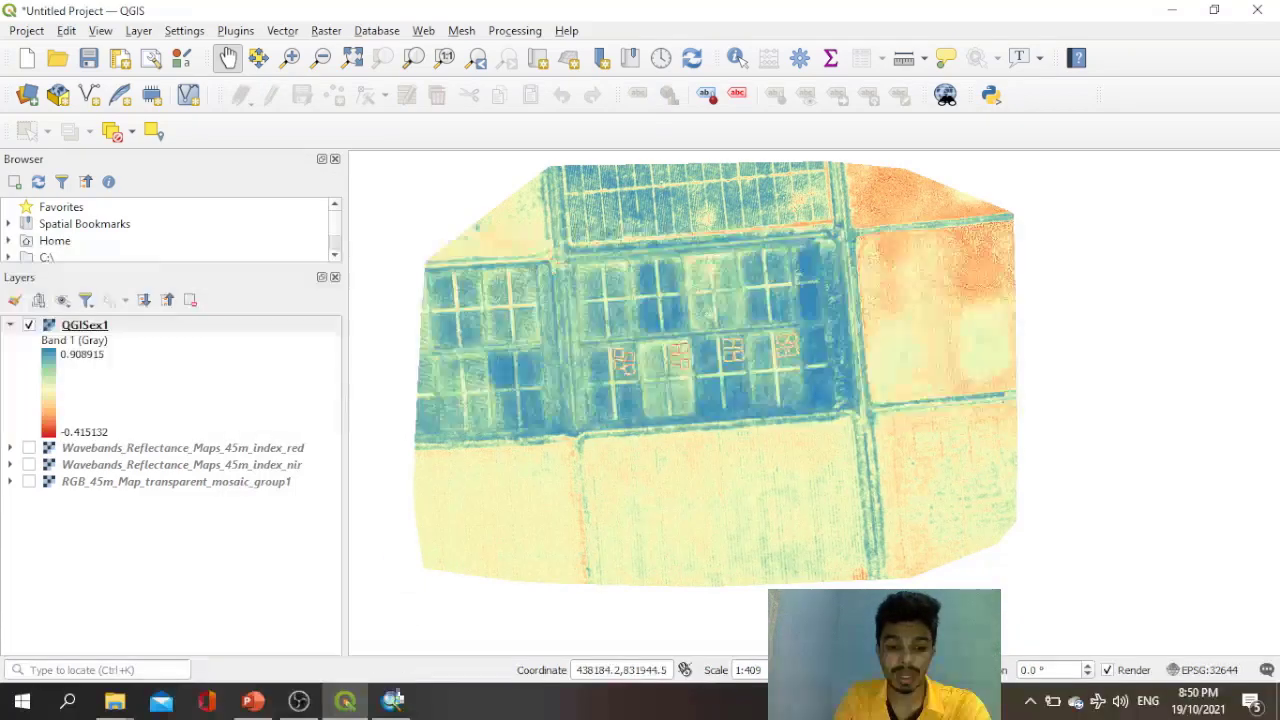
pyautogui.click(391, 701)
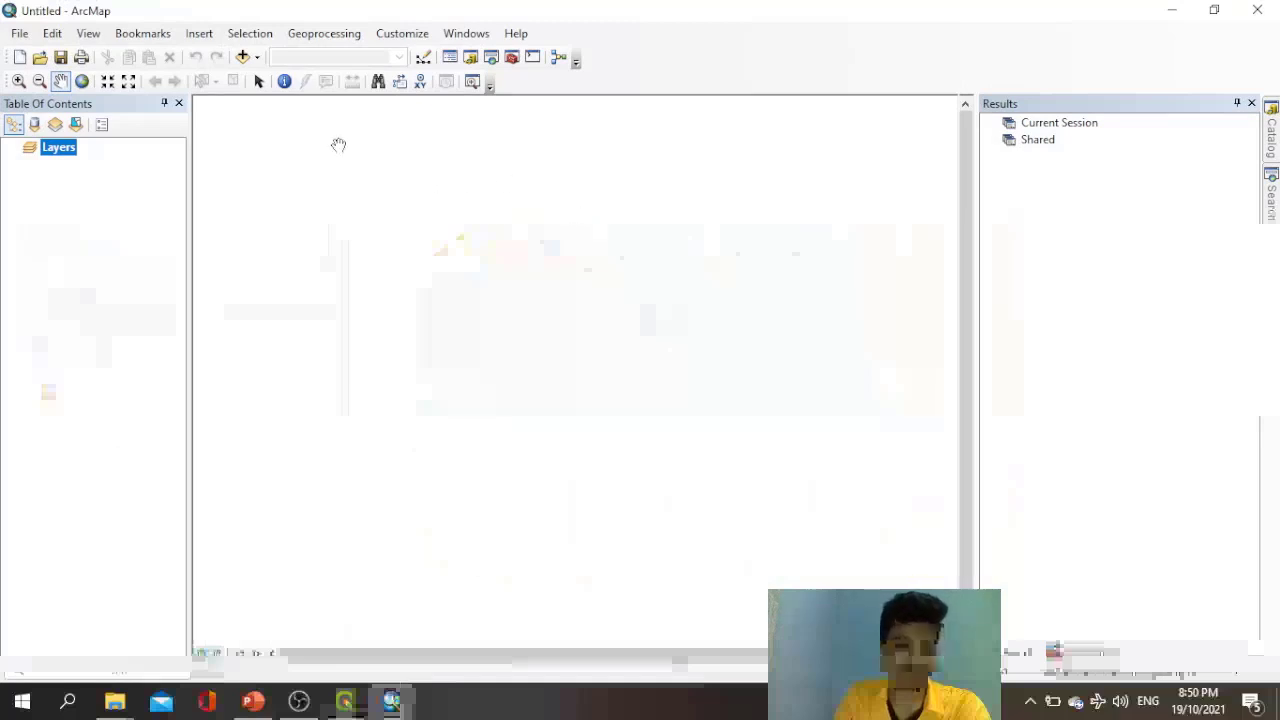
# Add Wavebands_Reflectance_Maps_45m_index_nir.tif and _red.tif from the EX01 folder to the map.
pyautogui.click(259, 59)
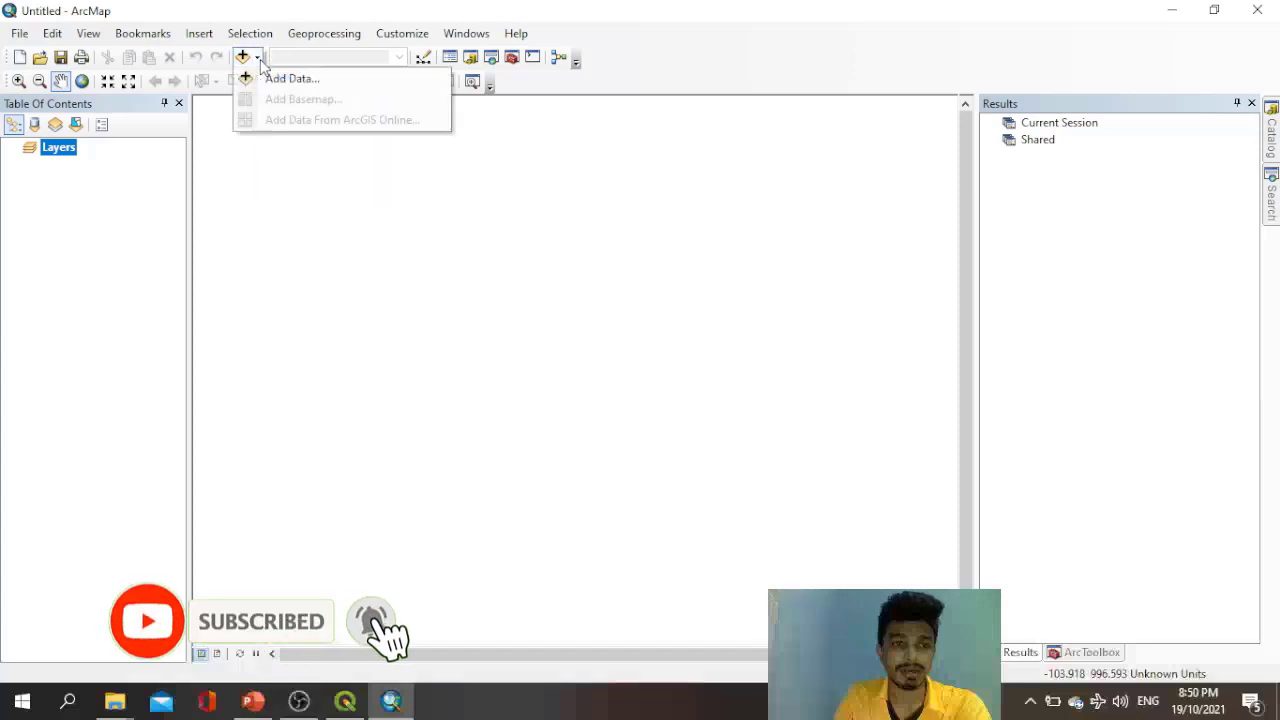
pyautogui.click(285, 78)
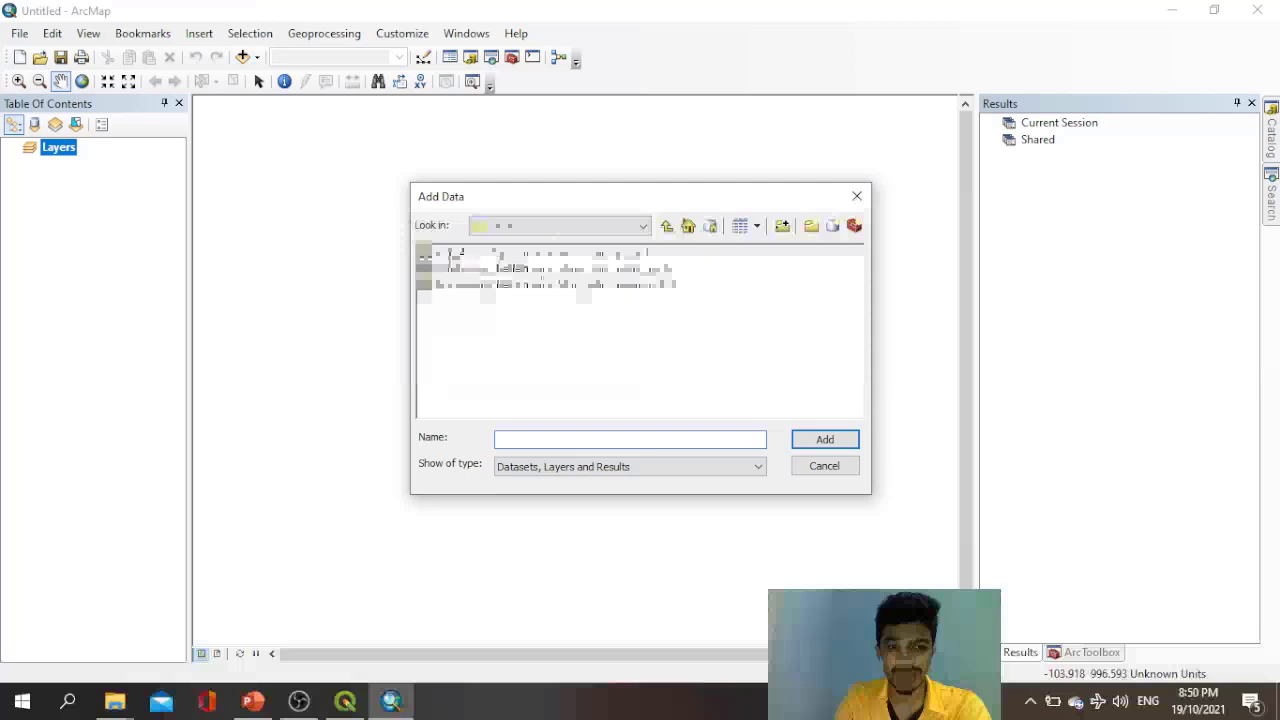
pyautogui.moveTo(589, 313); pyautogui.dragTo(705, 277)
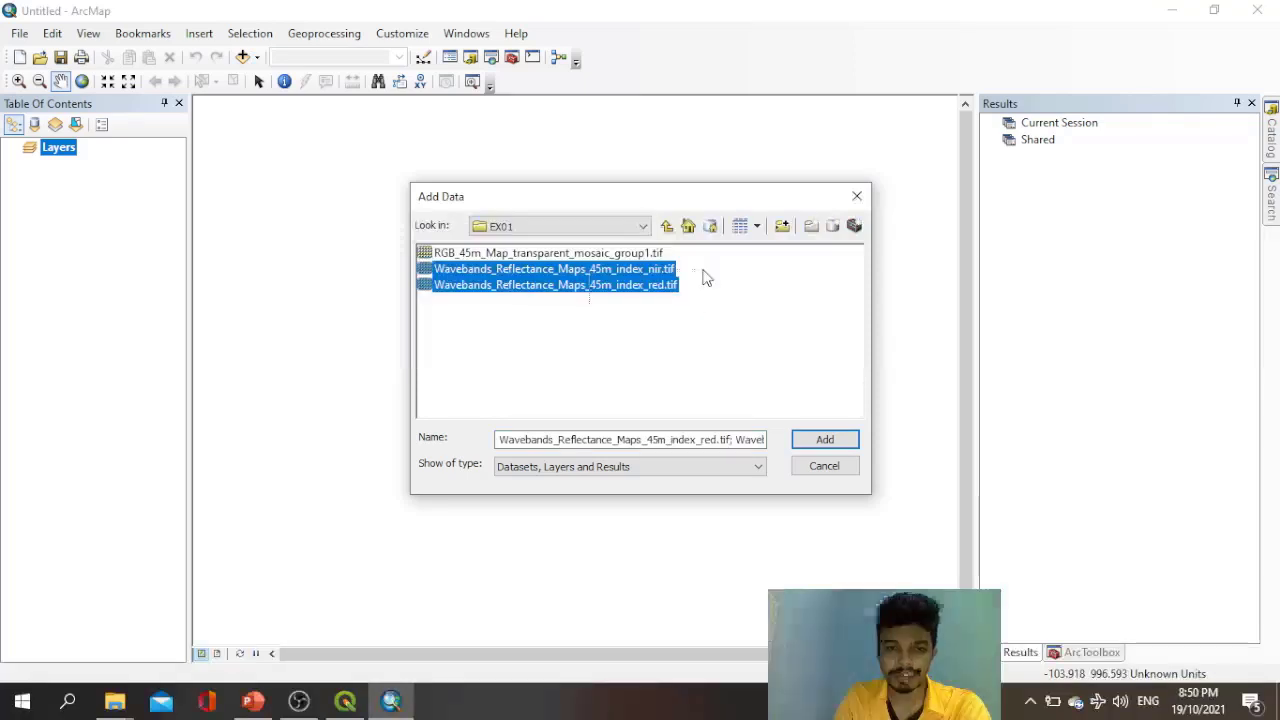
pyautogui.click(825, 442)
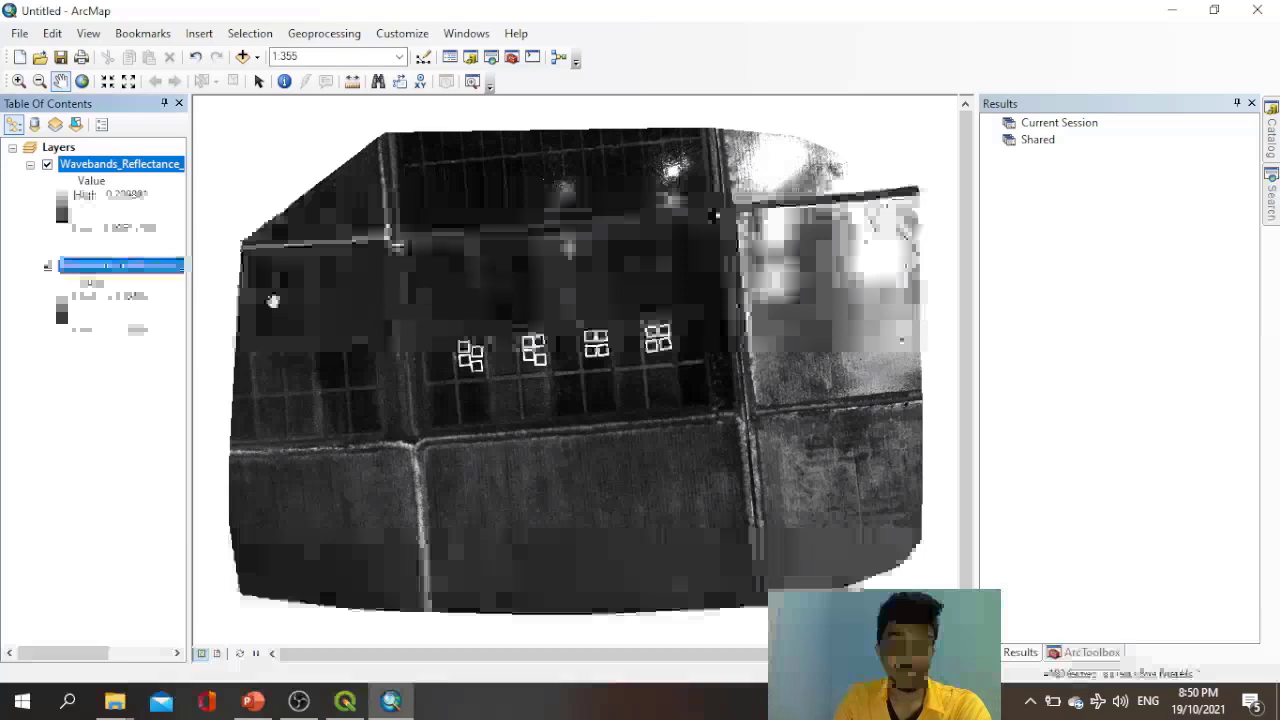
pyautogui.click(152, 268)
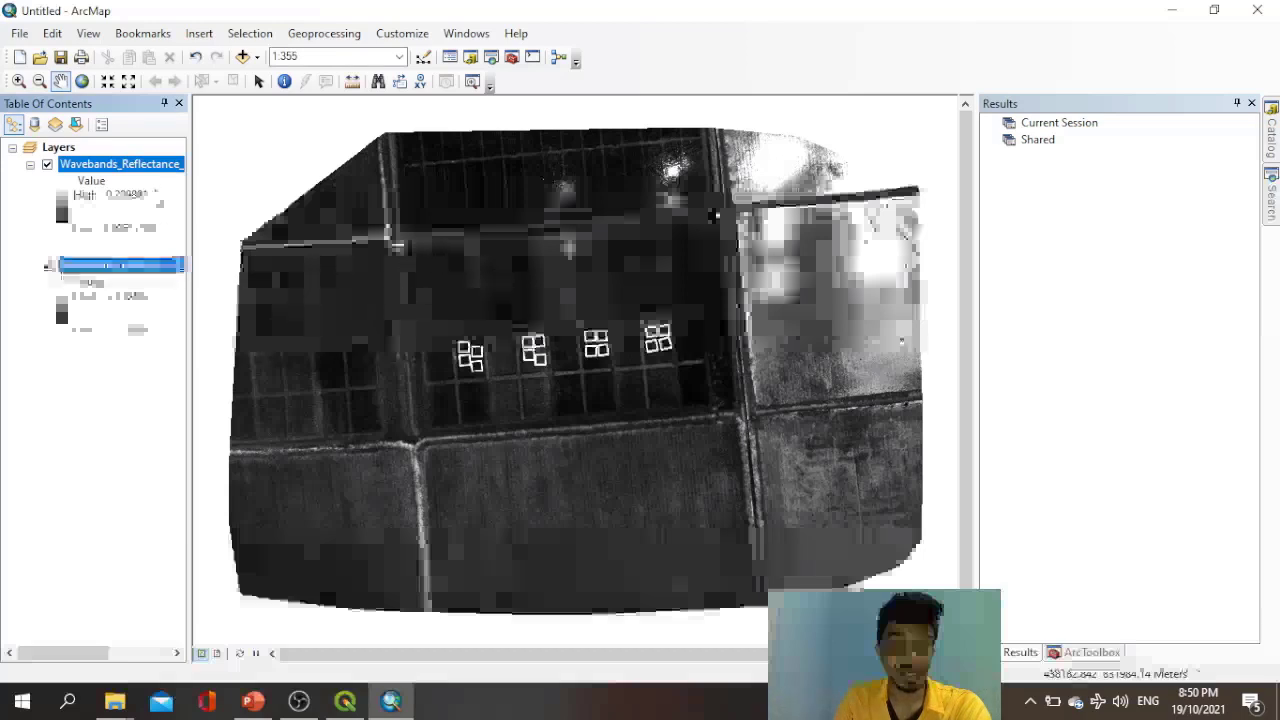
pyautogui.click(190, 168)
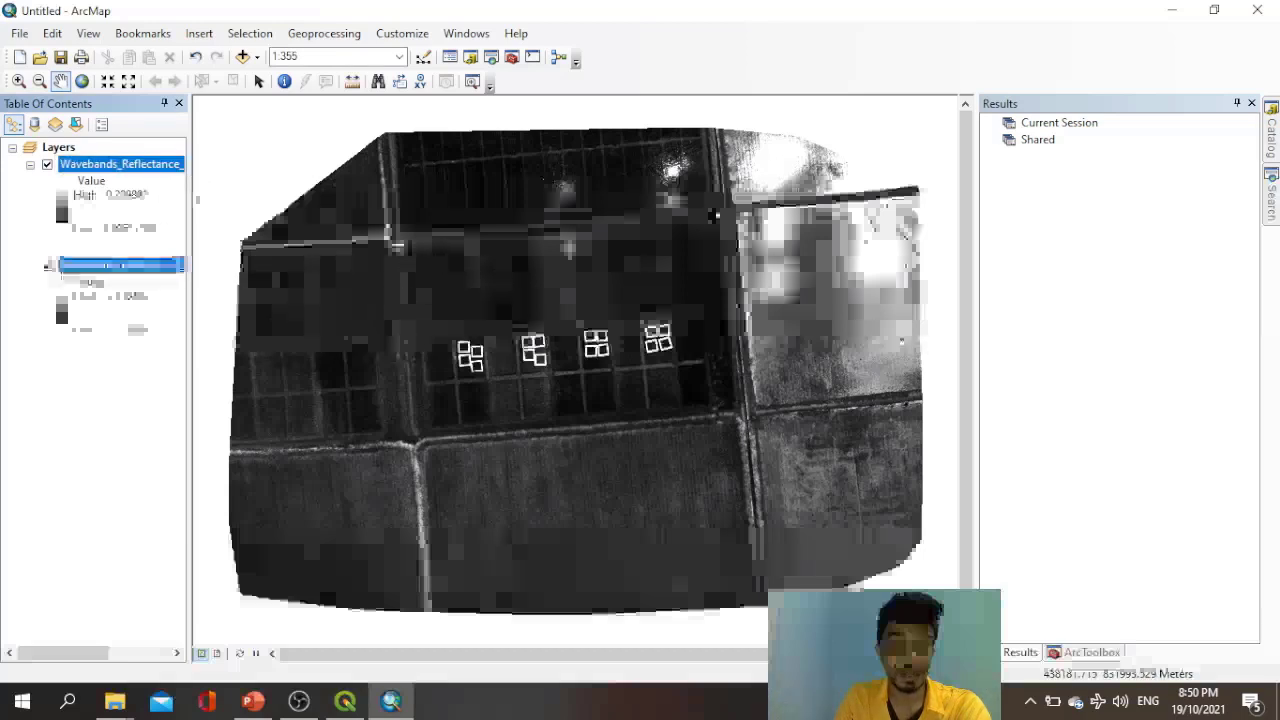
# Widen the layer list, search tools for 'rast' and open Raster Calculator (Spatial Analyst).
pyautogui.moveTo(193, 207); pyautogui.dragTo(240, 200)
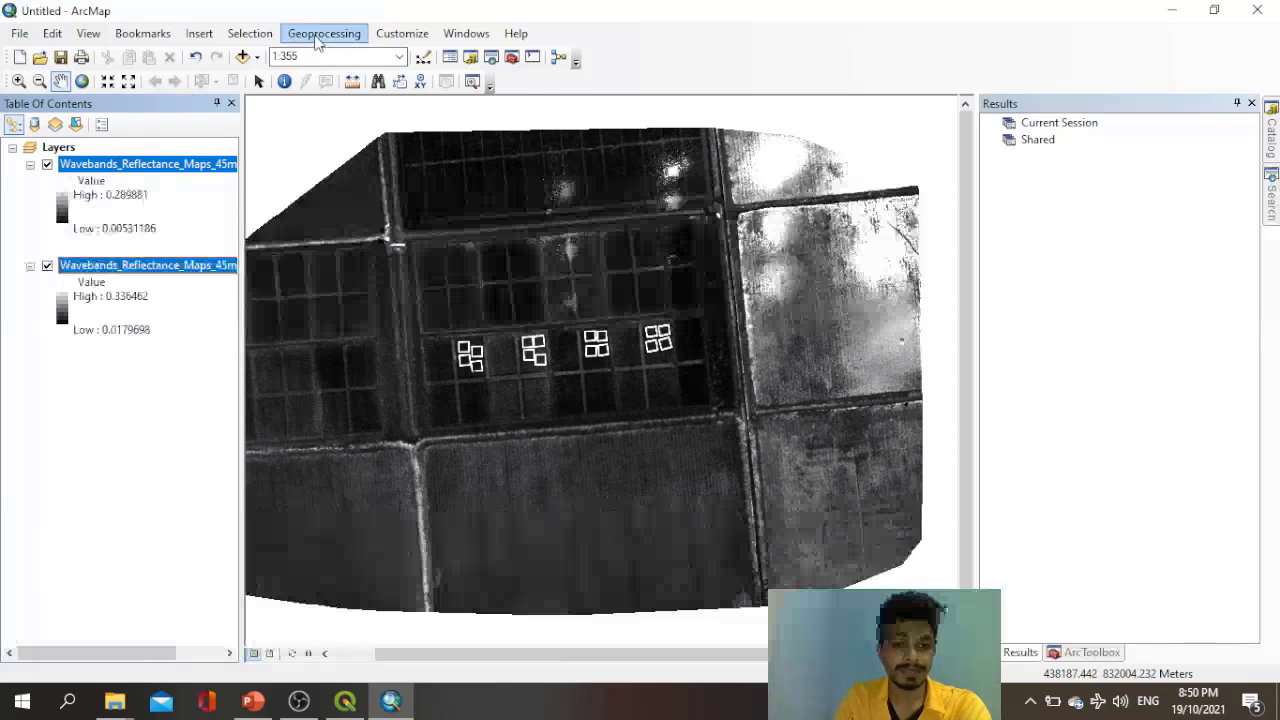
pyautogui.moveTo(1272, 208)
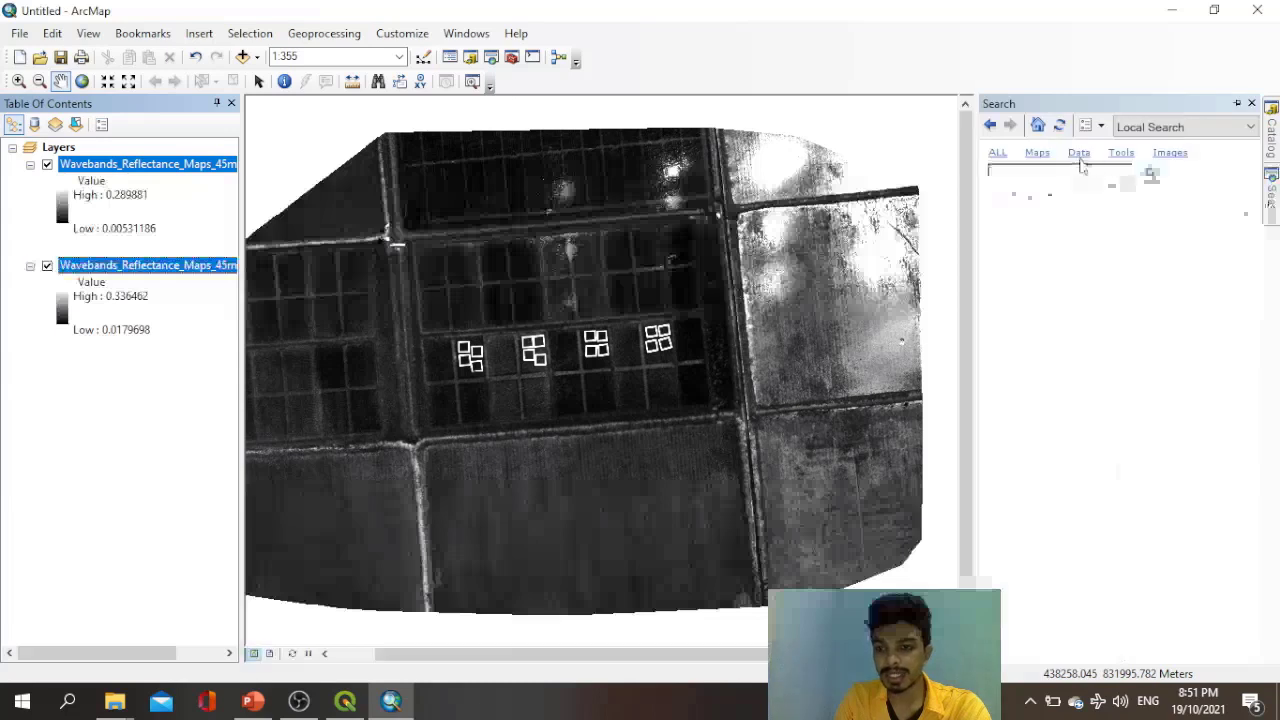
pyautogui.click(1123, 160)
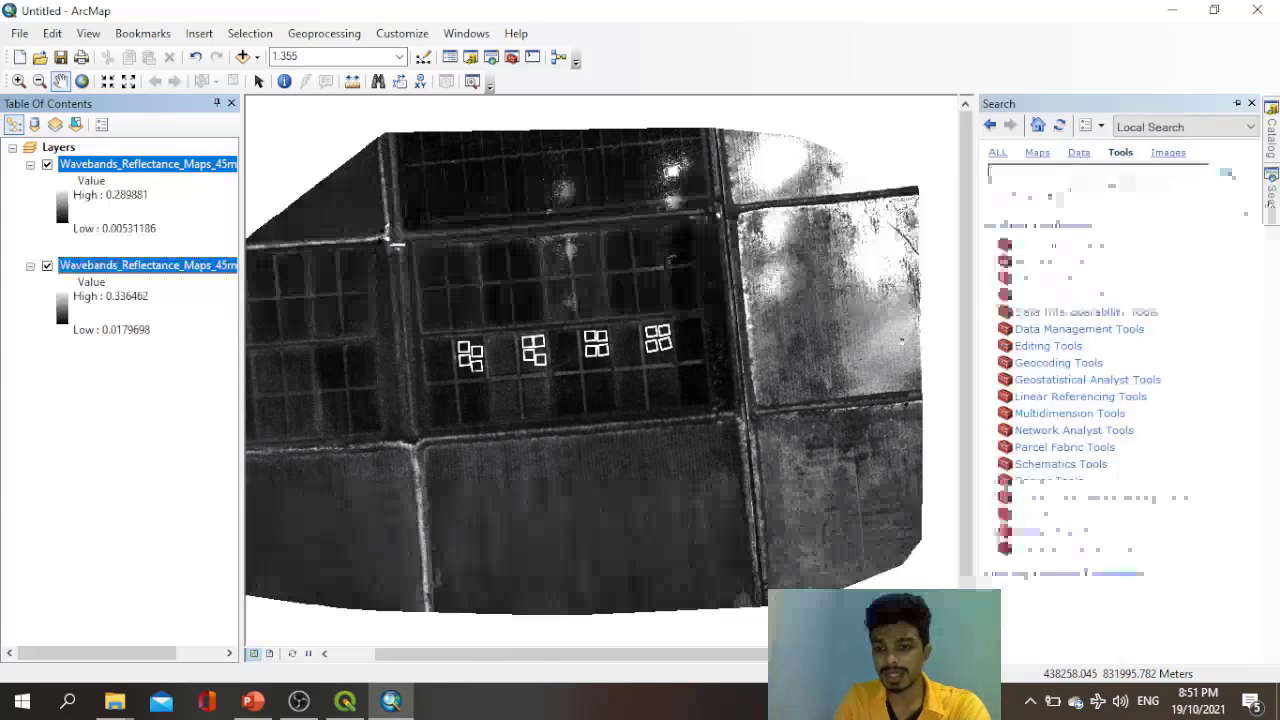
pyautogui.click(1041, 172)
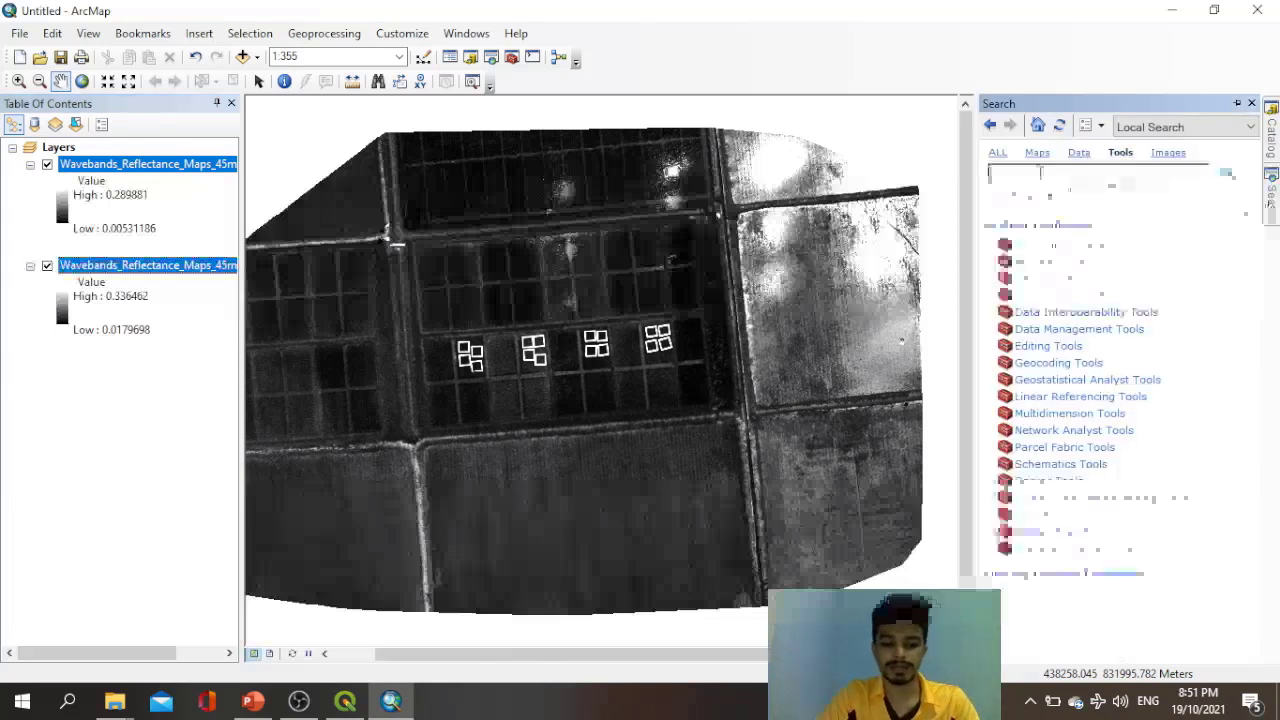
pyautogui.write('rast')
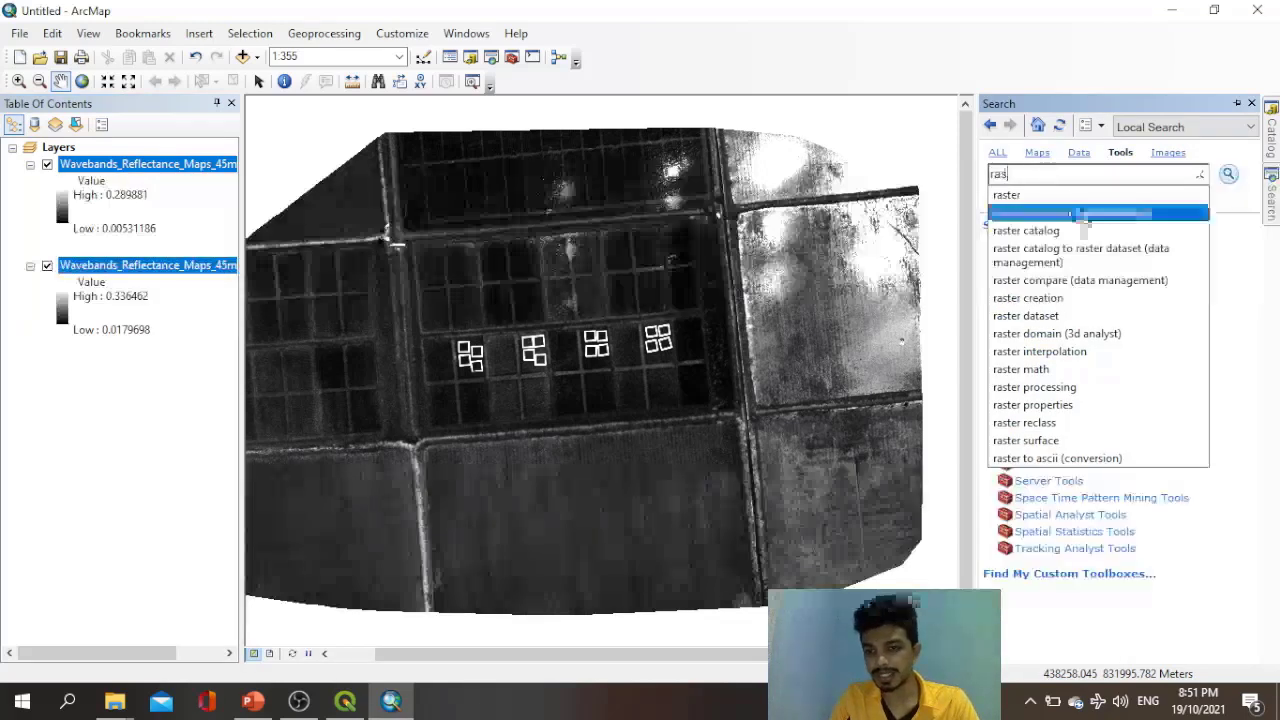
pyautogui.click(1078, 213)
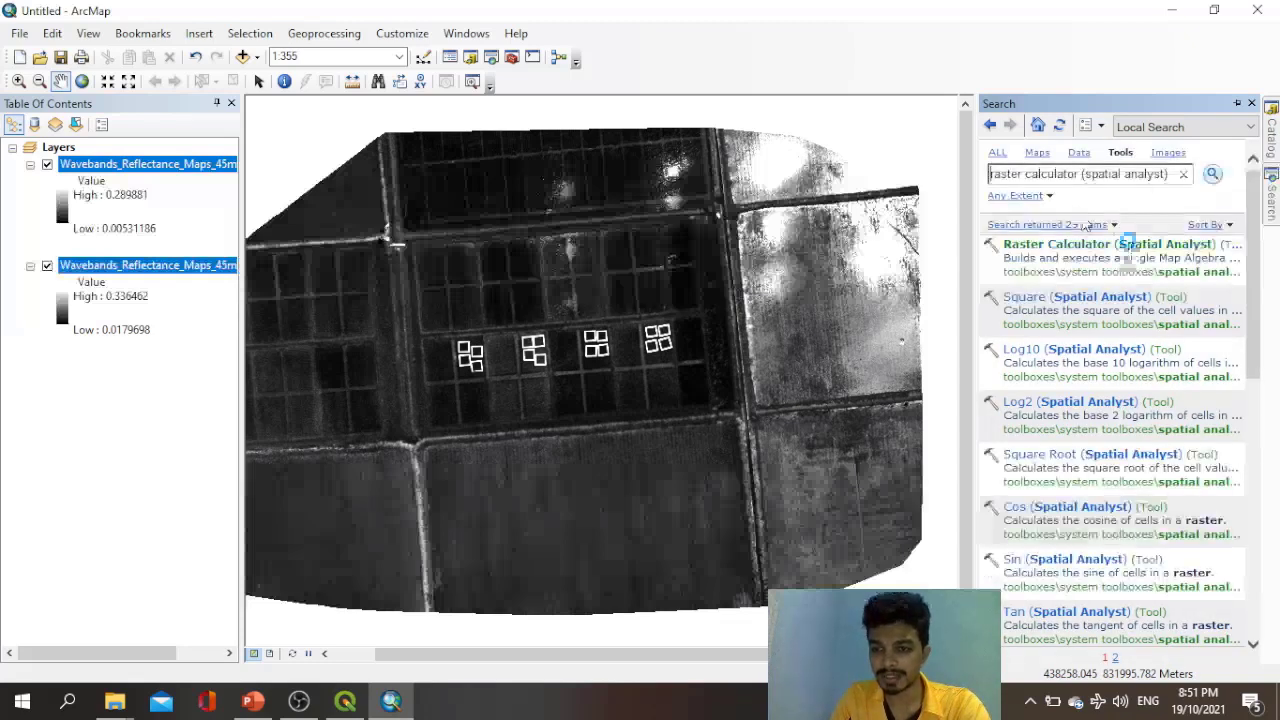
pyautogui.click(1128, 244)
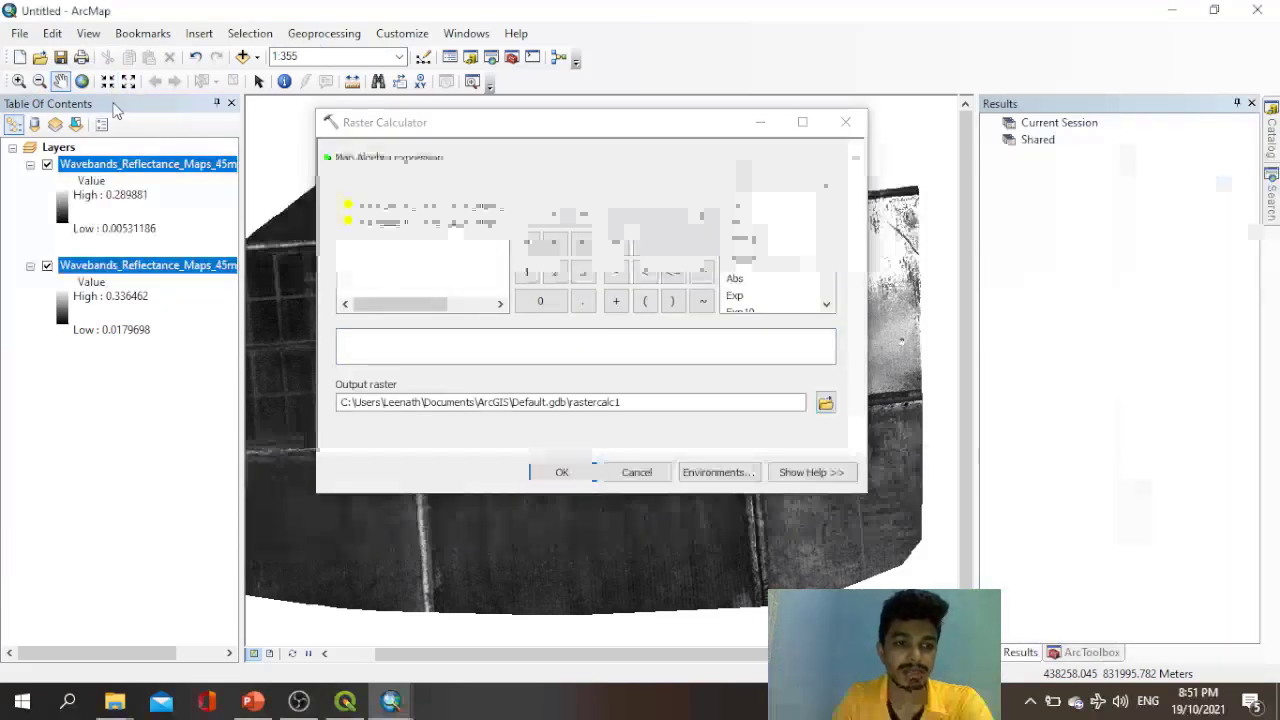
# Reposition the Raster Calculator dialog and browse for the output raster's save location.
pyautogui.click(150, 265)
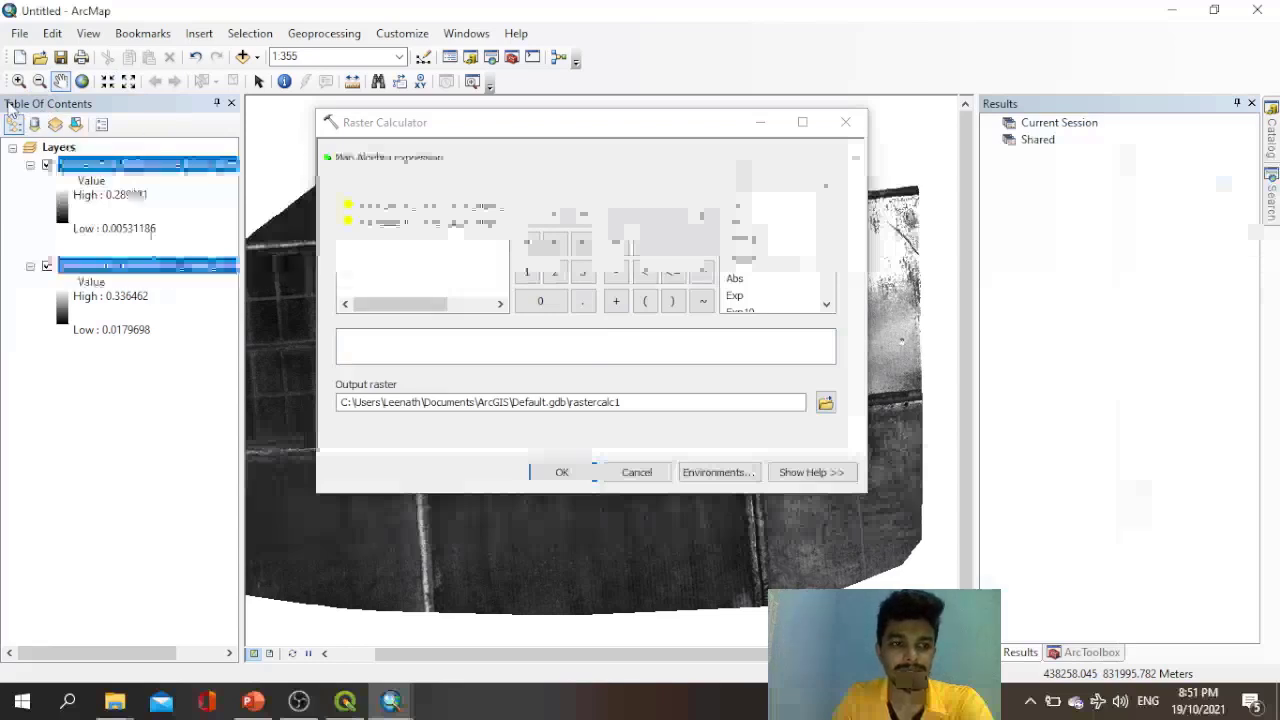
pyautogui.moveTo(449, 131); pyautogui.dragTo(500, 137)
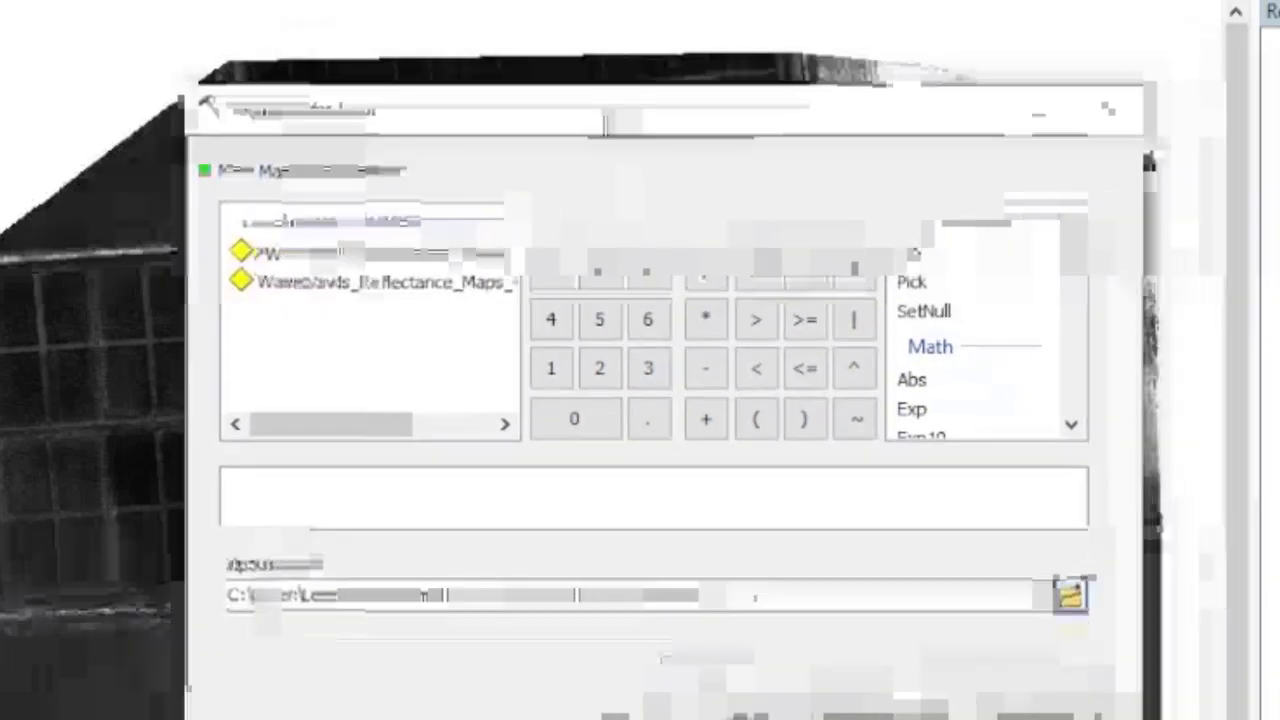
pyautogui.moveTo(214, 106); pyautogui.dragTo(227, 97)
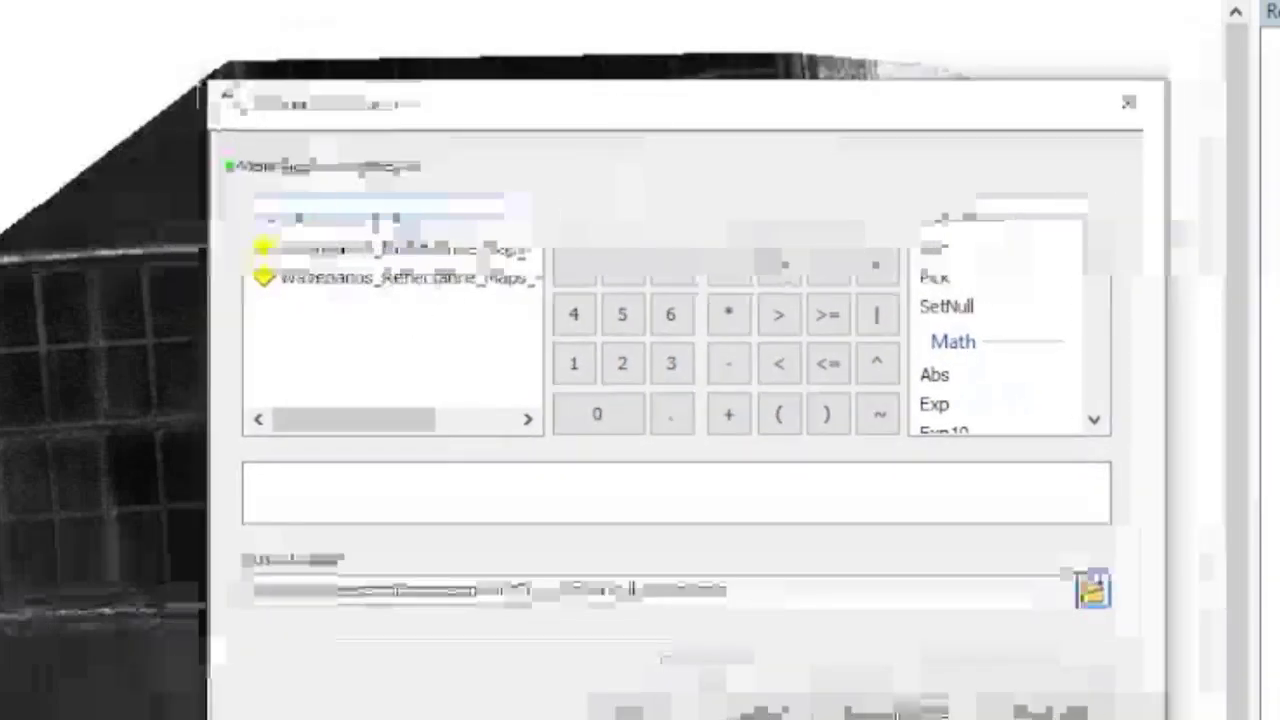
pyautogui.moveTo(411, 420); pyautogui.dragTo(488, 421)
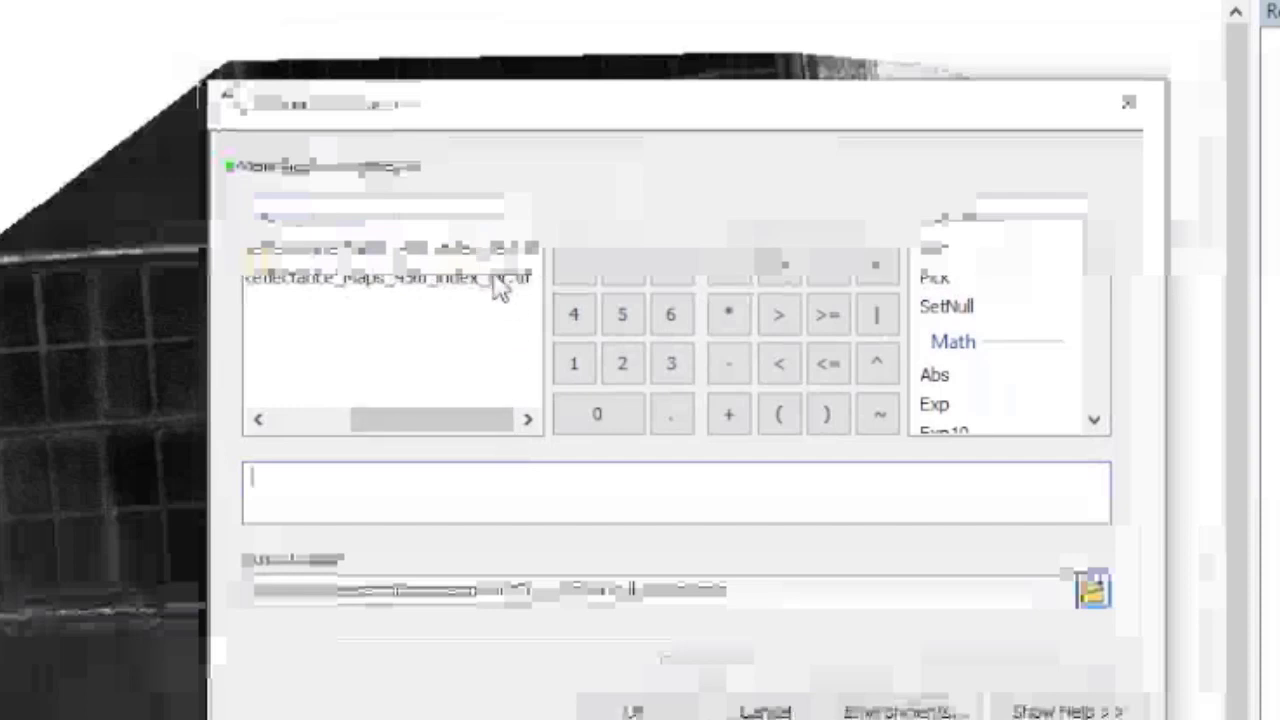
pyautogui.moveTo(480, 420); pyautogui.dragTo(378, 410)
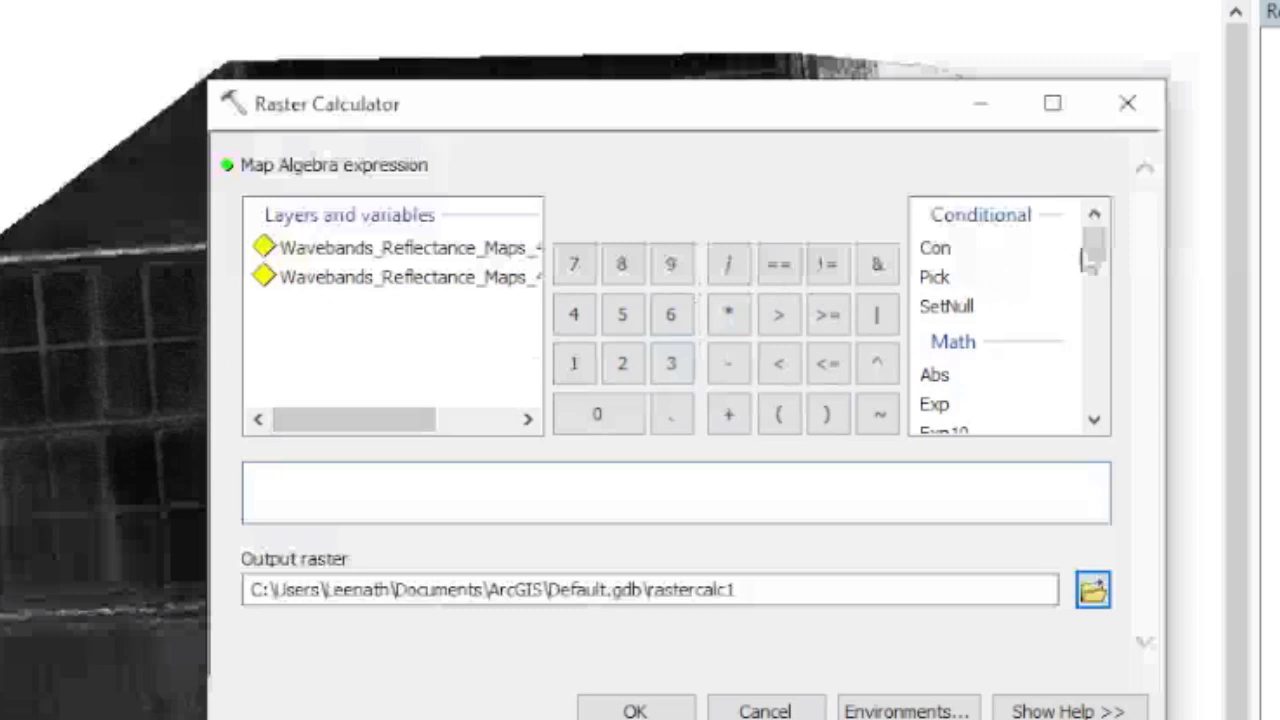
pyautogui.moveTo(1100, 251)
pyautogui.mouseDown()
pyautogui.moveTo(1094, 349)
pyautogui.moveTo(1094, 263)
pyautogui.mouseUp()
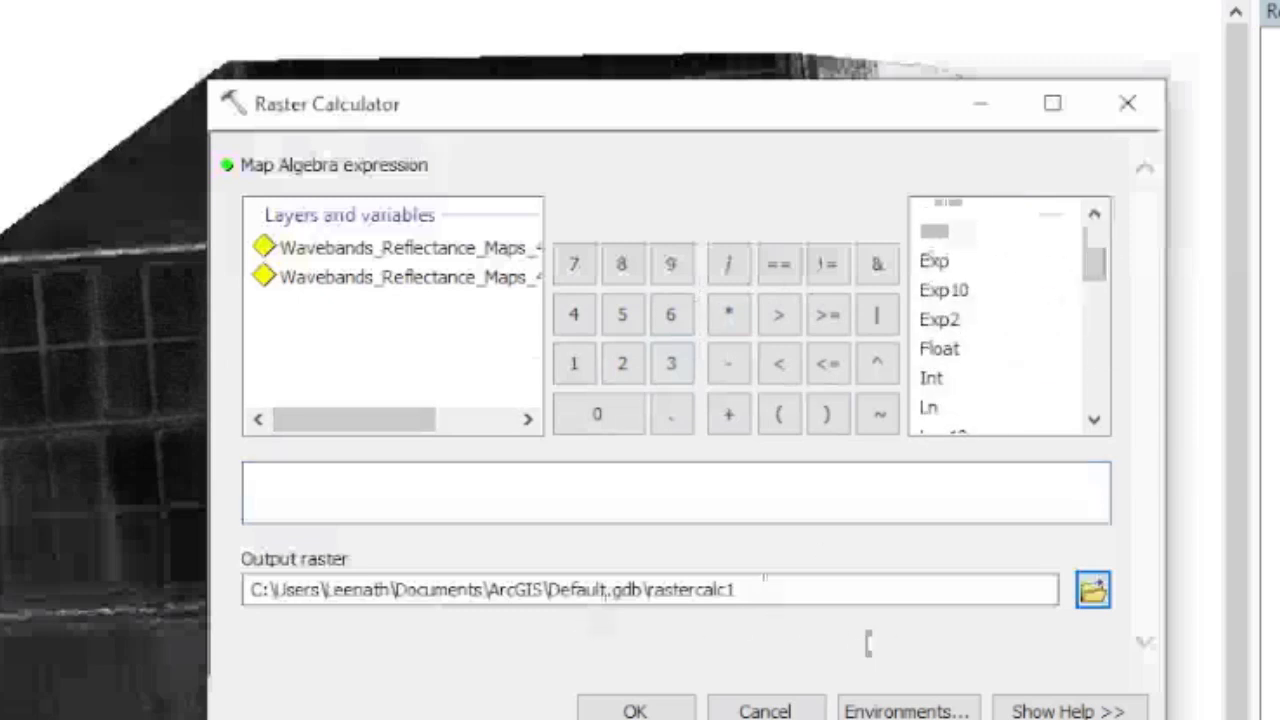
pyautogui.click(1093, 590)
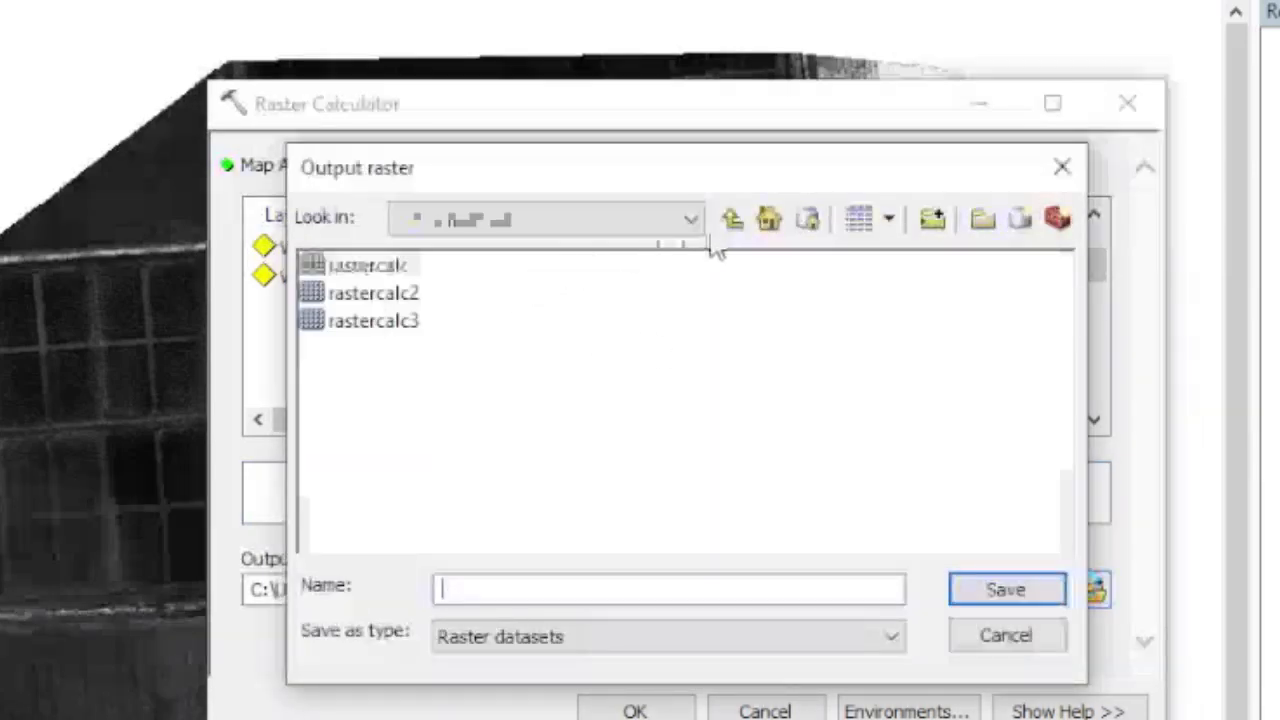
pyautogui.click(733, 220)
# Go through Folder Connections to D:\QGIS Excercise and save the output name as Arcmap_Ex1.
pyautogui.click(733, 220)
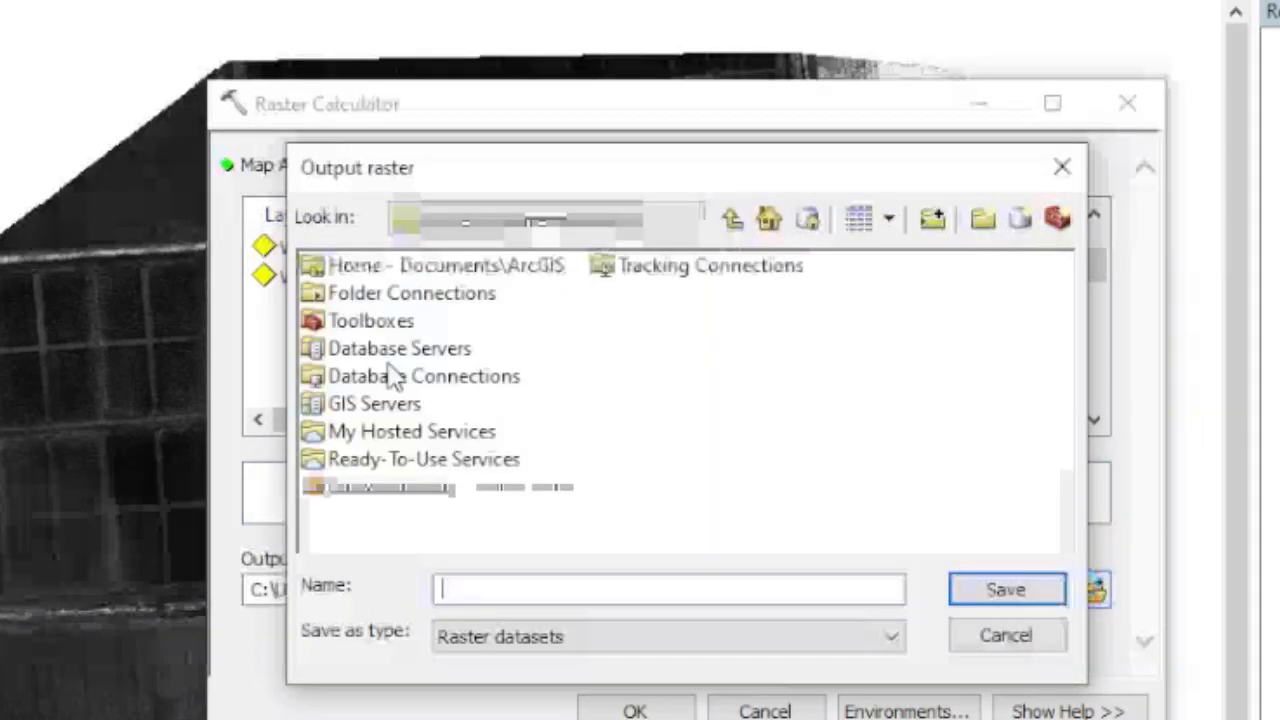
pyautogui.doubleClick(408, 293)
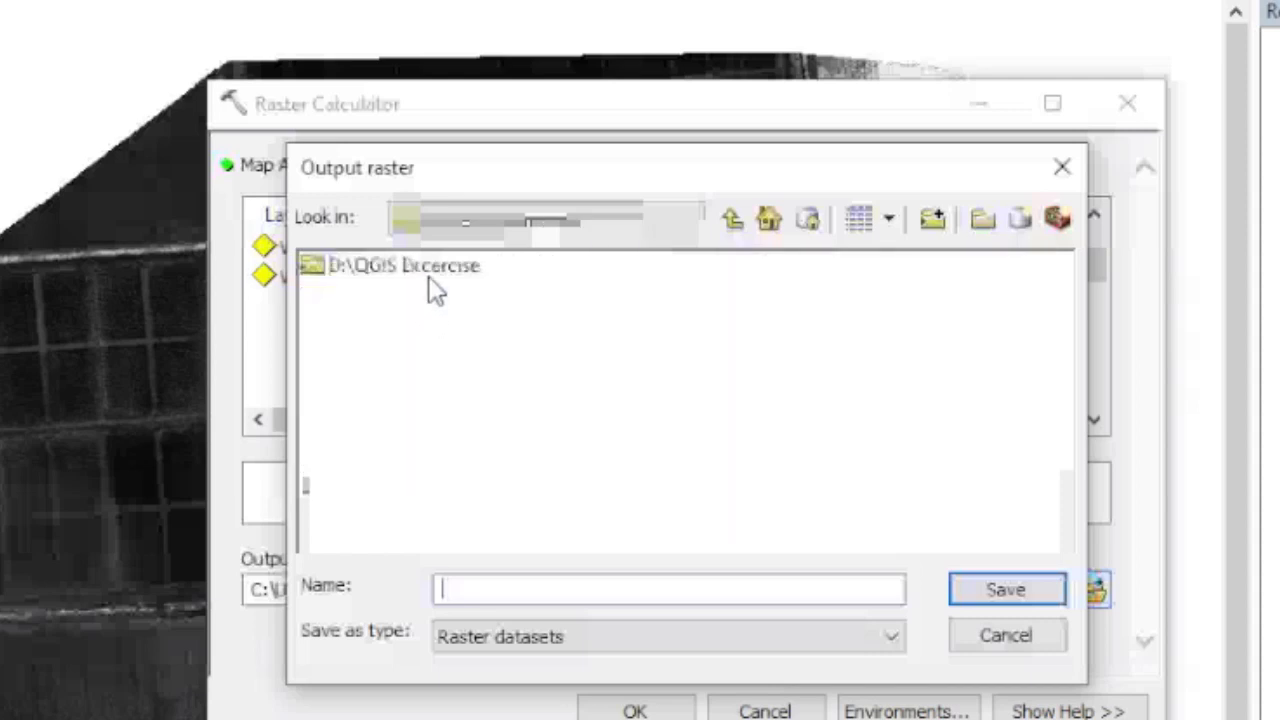
pyautogui.doubleClick(446, 274)
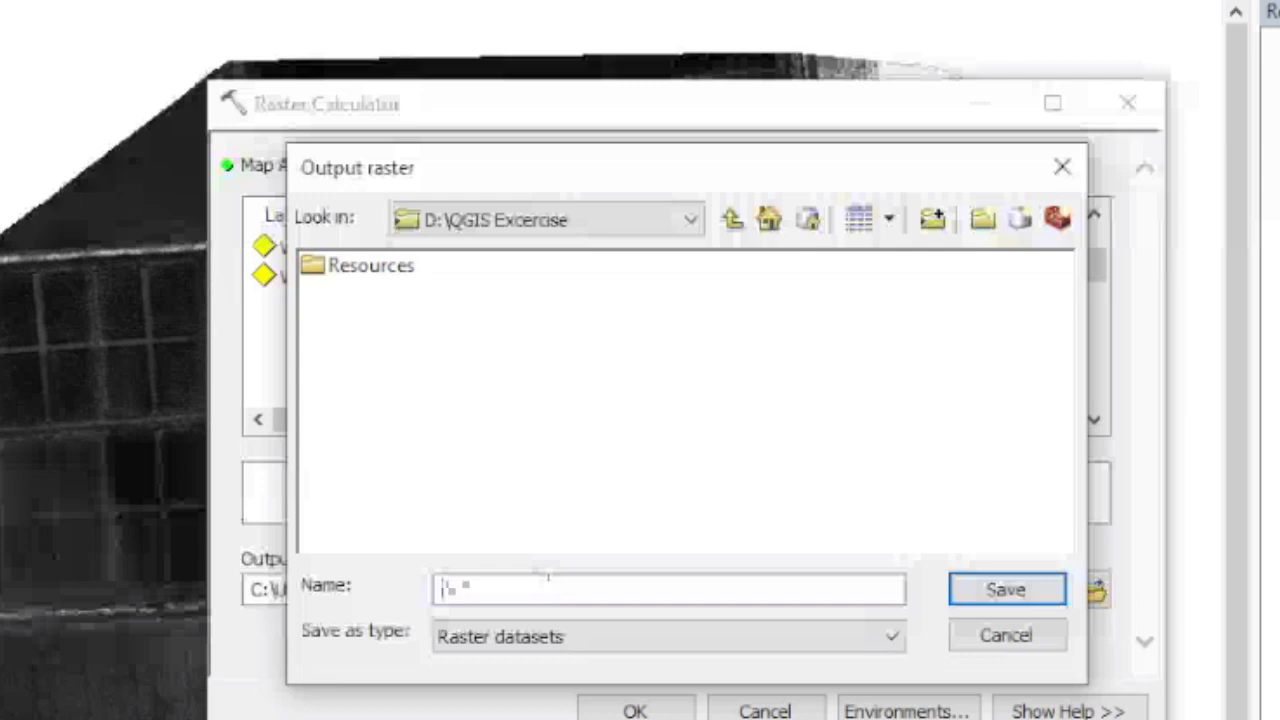
pyautogui.write('h')
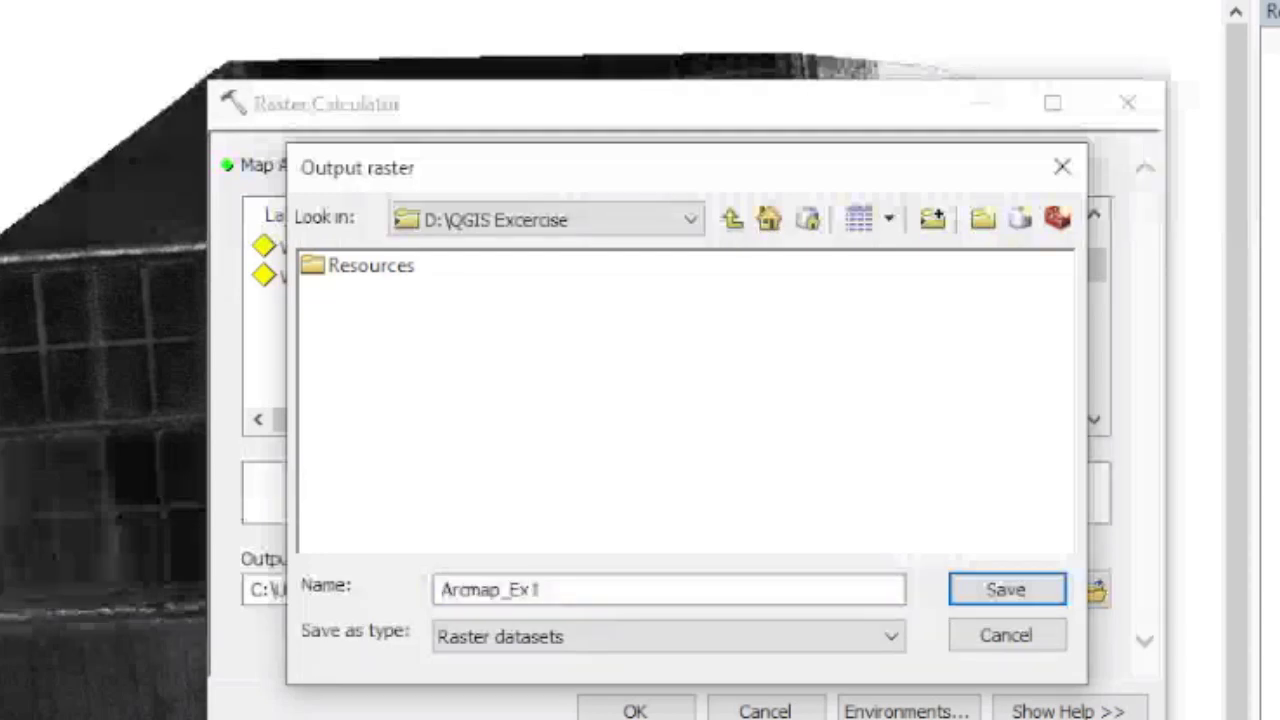
pyautogui.click(1012, 600)
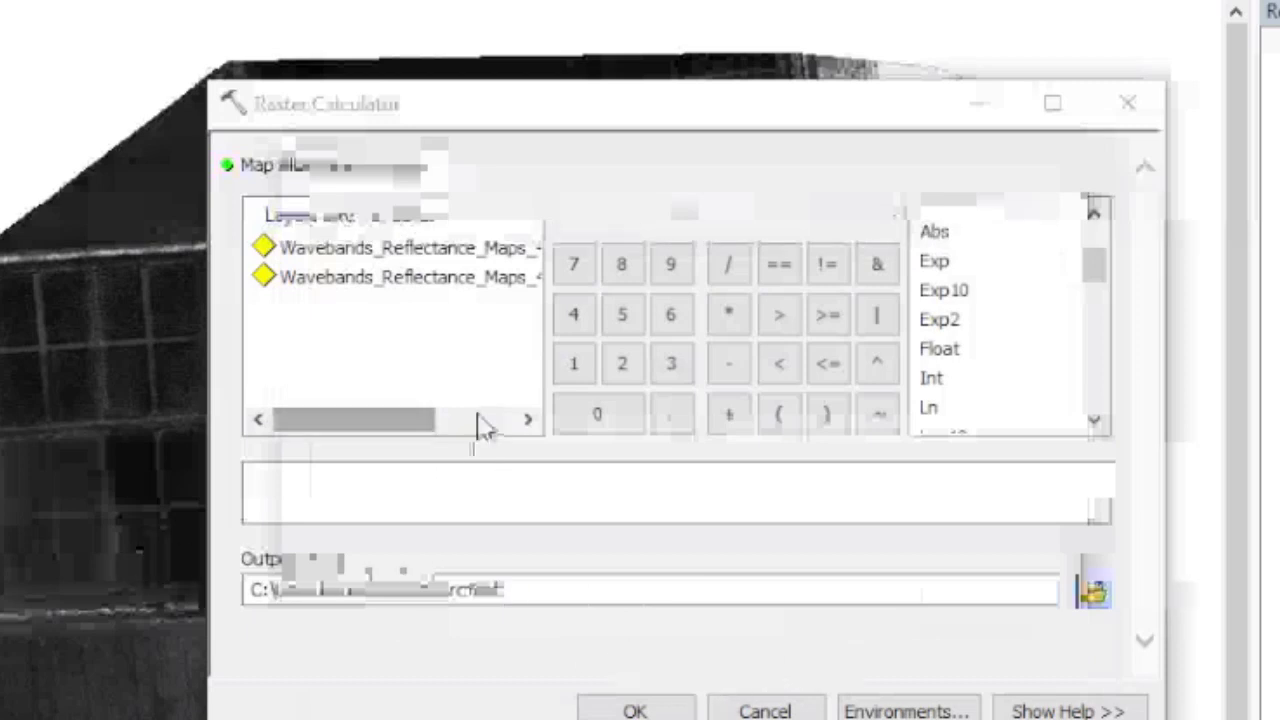
# Build the expression (nir.tif - red.tif) / (nir.tif + red.tif) in Raster Calculator.
pyautogui.moveTo(397, 428); pyautogui.dragTo(508, 420)
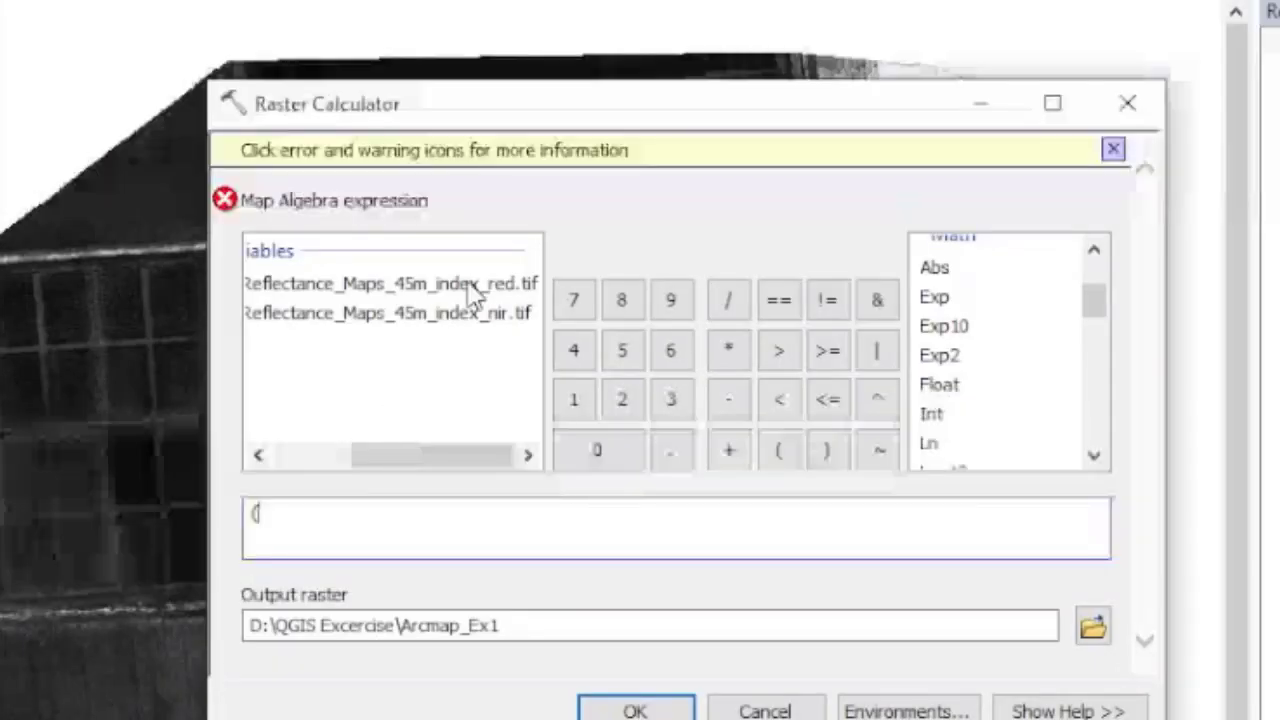
pyautogui.doubleClick(491, 316)
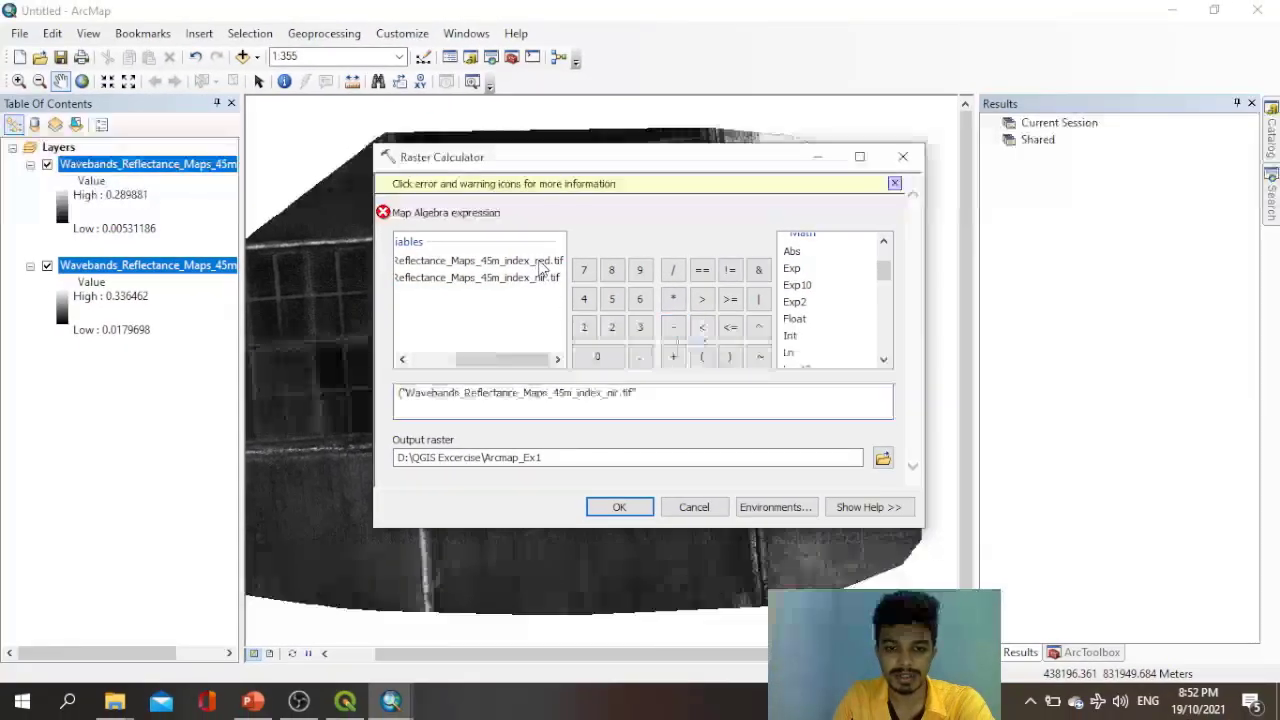
pyautogui.doubleClick(540, 261)
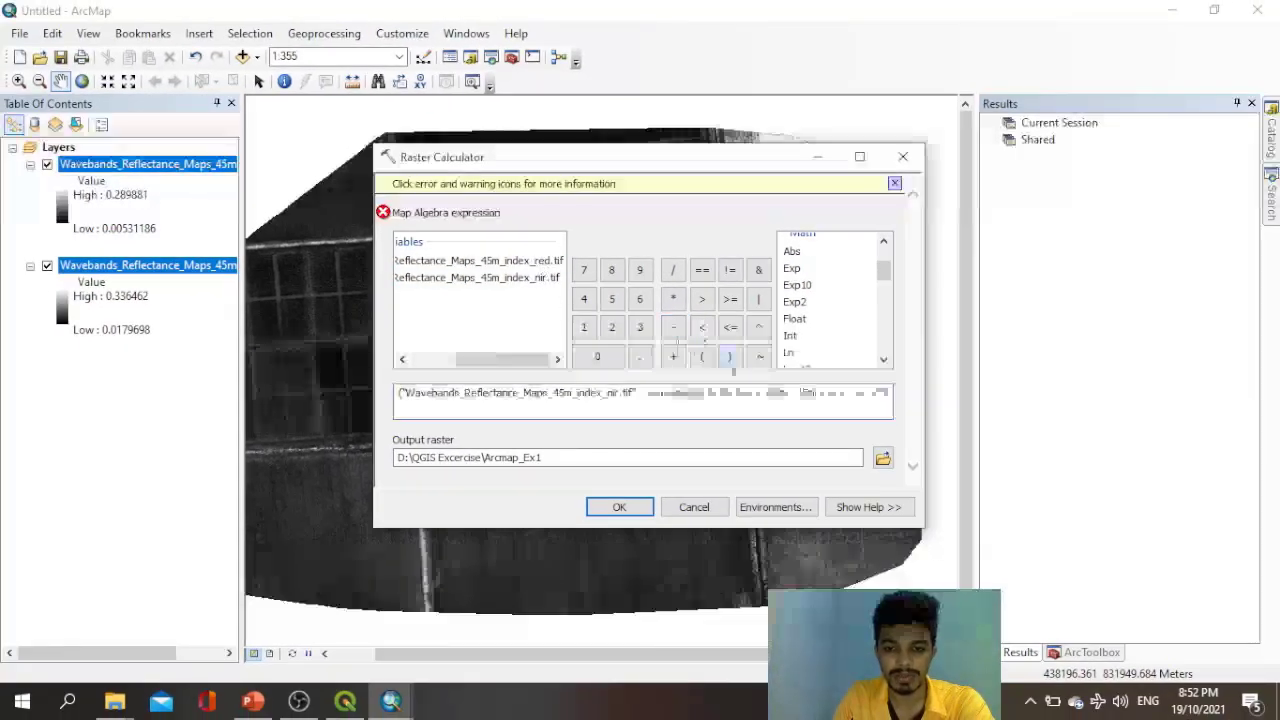
pyautogui.click(672, 270)
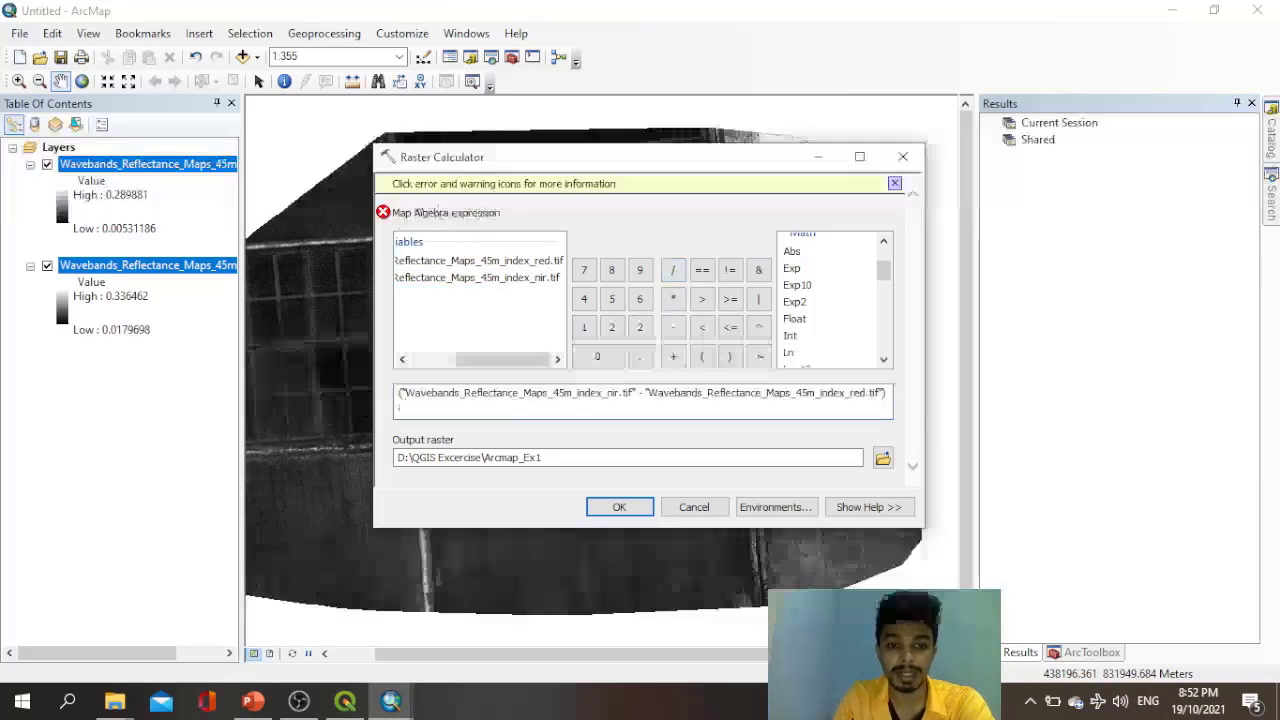
pyautogui.moveTo(384, 213)
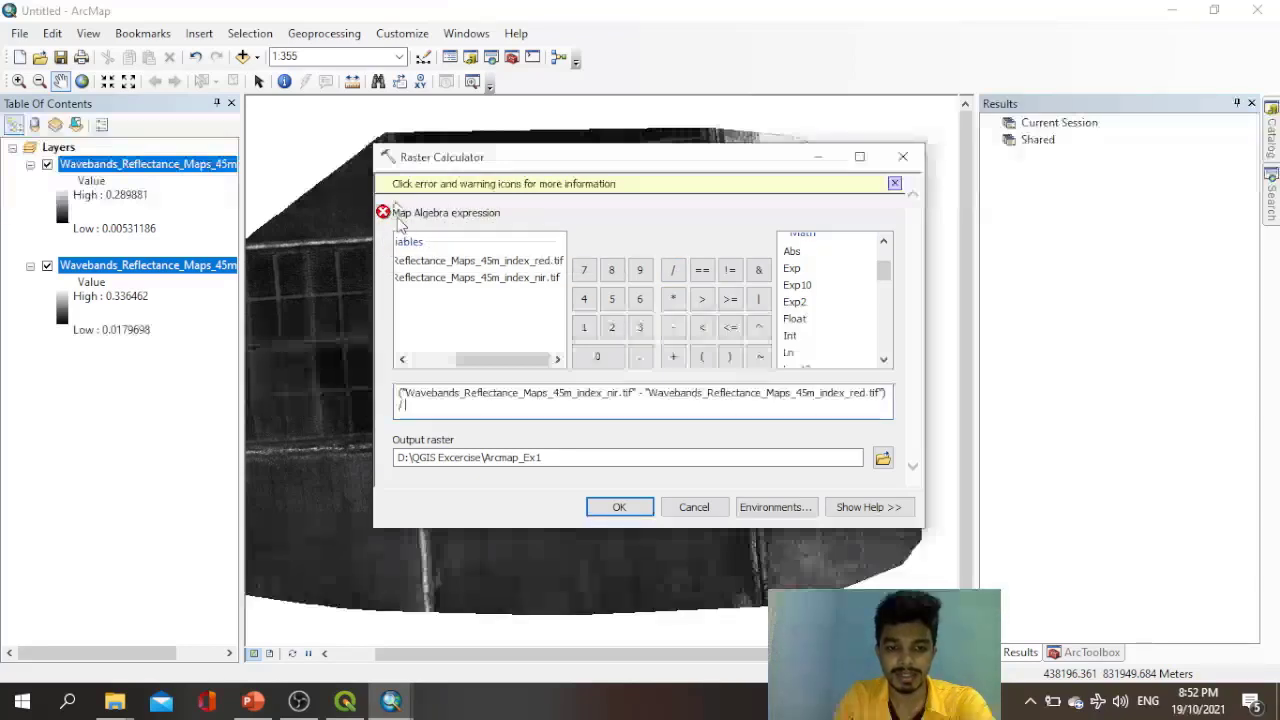
pyautogui.click(701, 357)
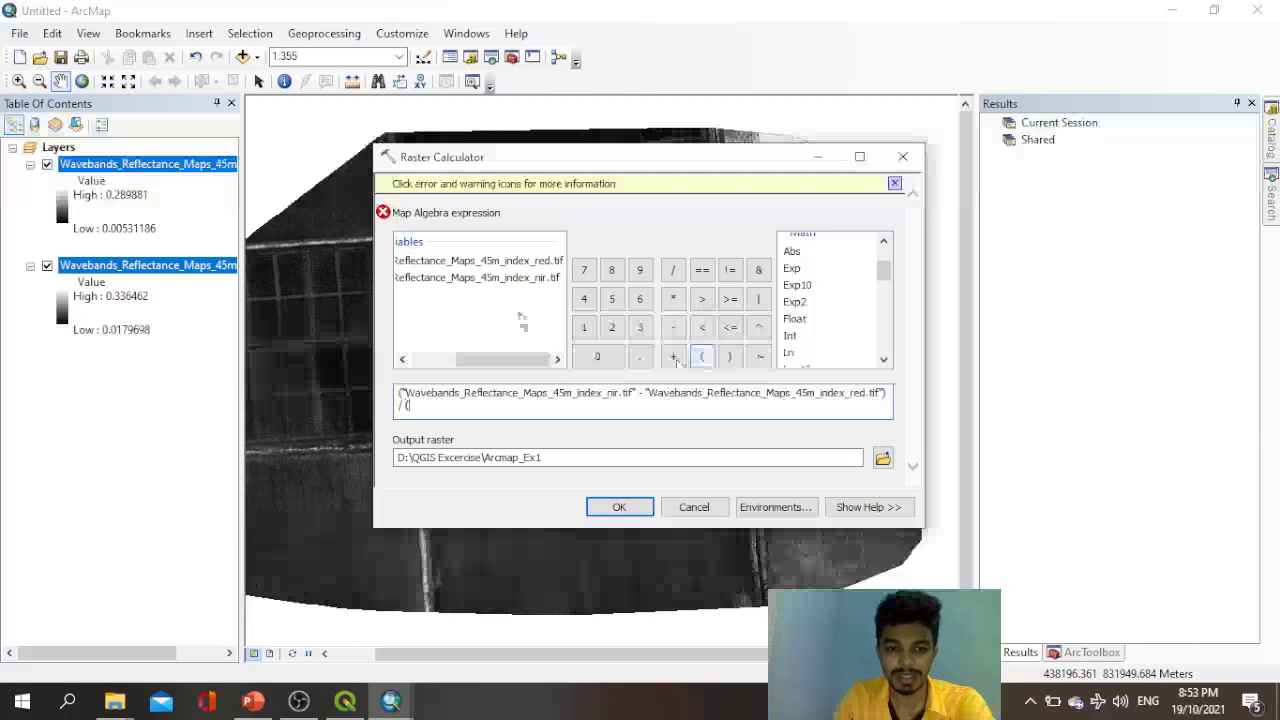
pyautogui.doubleClick(546, 279)
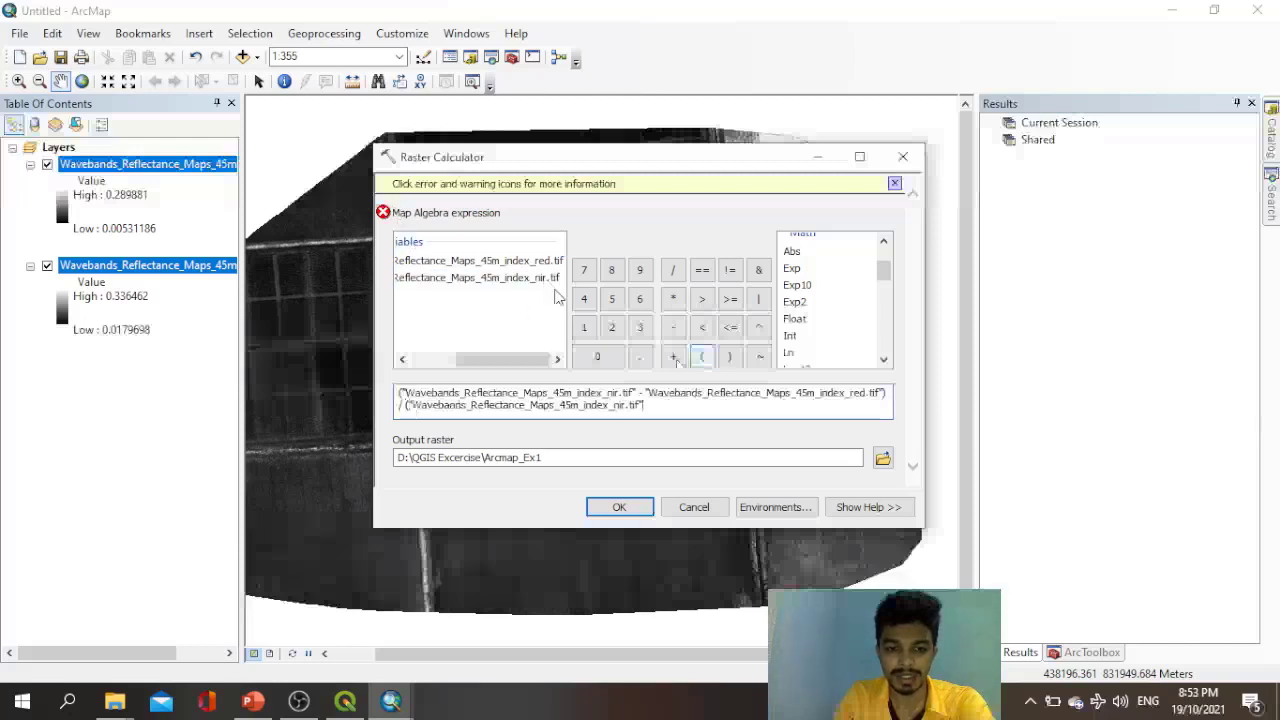
pyautogui.doubleClick(537, 263)
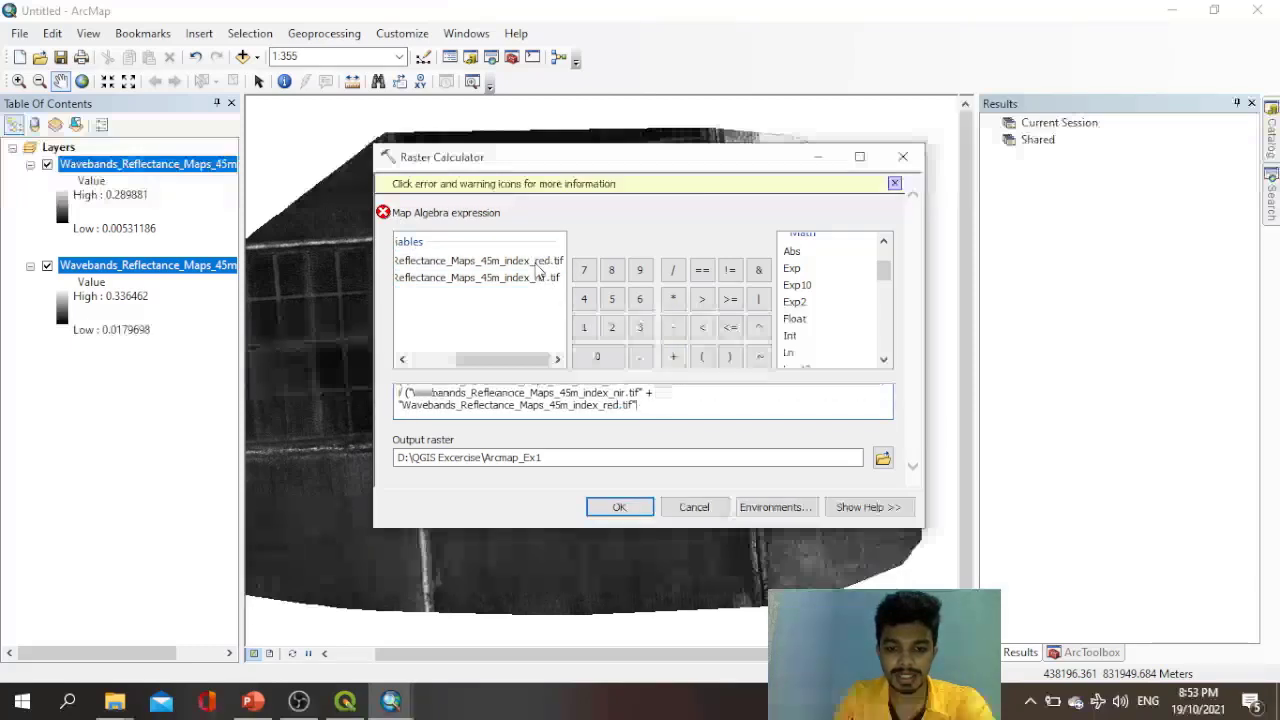
pyautogui.click(612, 455)
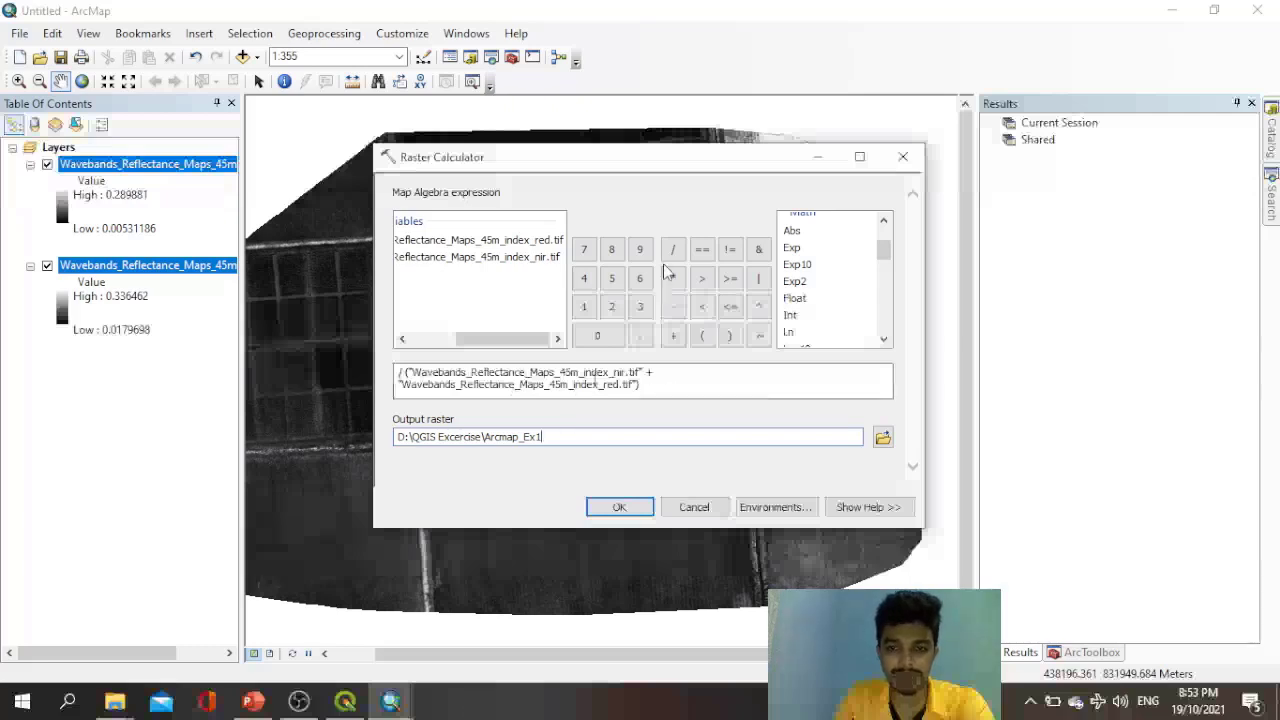
pyautogui.moveTo(654, 168); pyautogui.dragTo(662, 130)
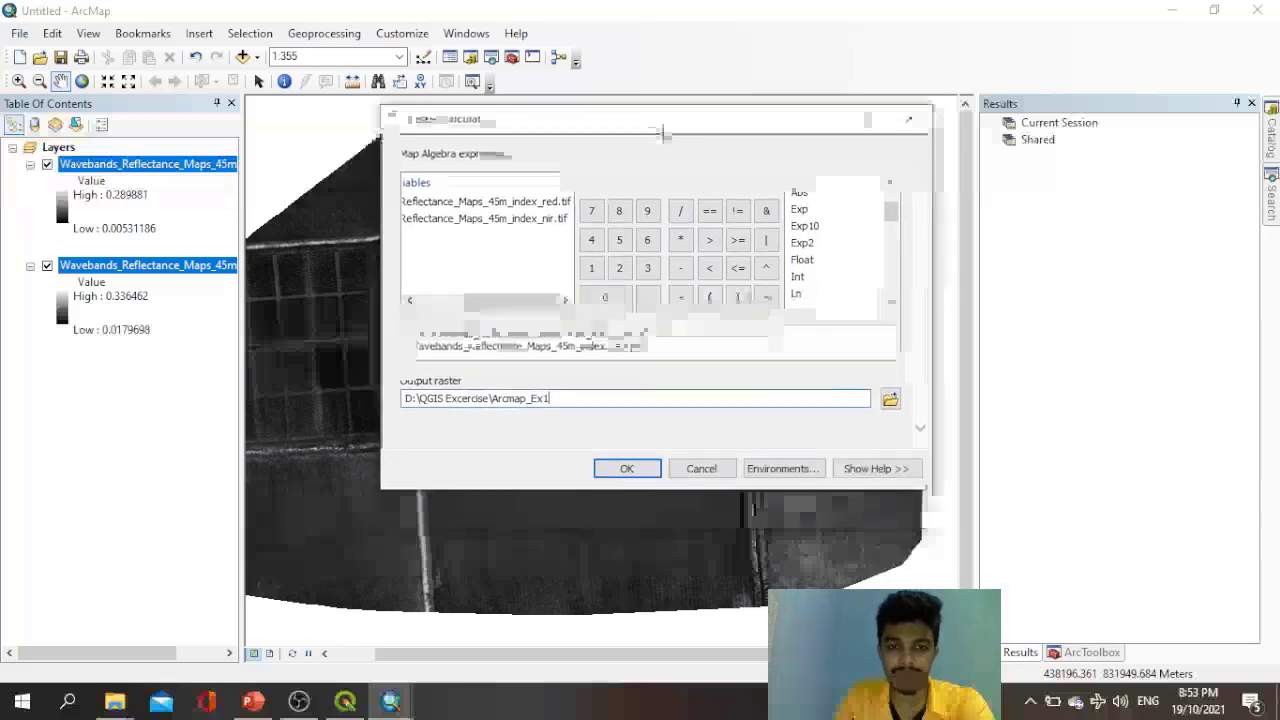
# Run the calculation to create Arcmap_Ex1 (-0.477008 to 0.932507) and hide the first reflectance layer.
pyautogui.click(627, 469)
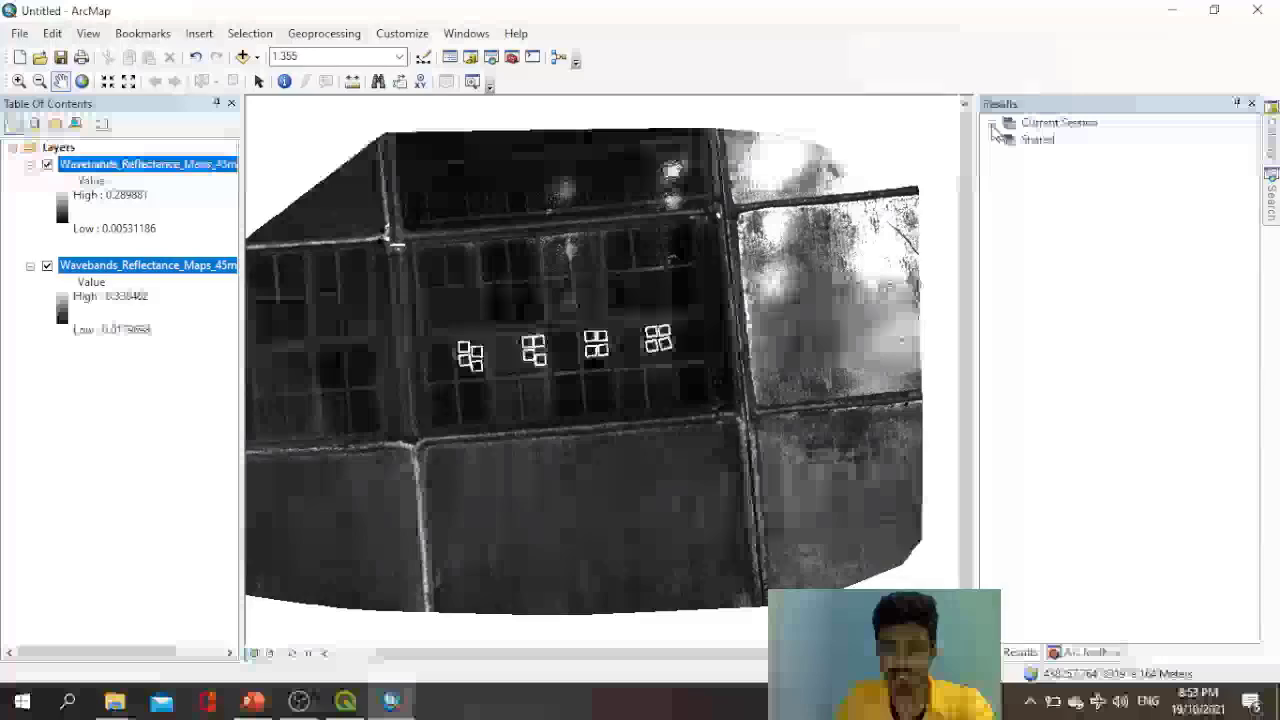
pyautogui.click(992, 123)
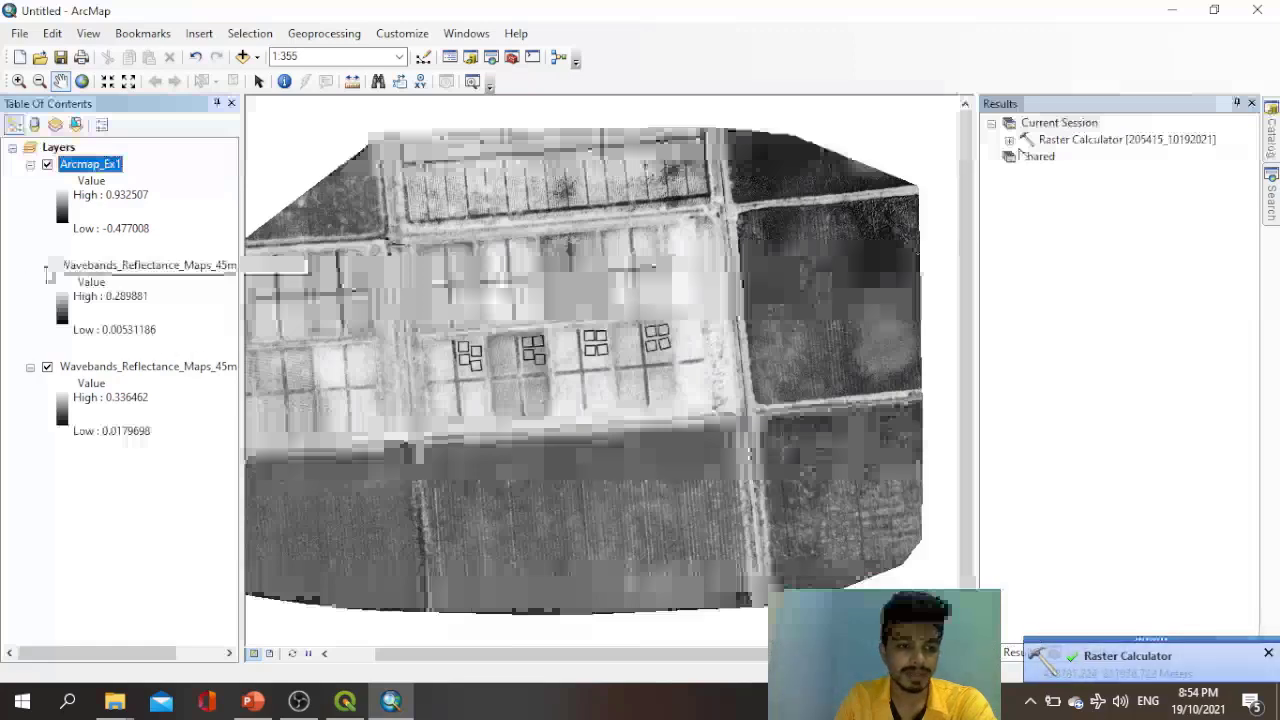
pyautogui.click(47, 265)
# Turn off the second reflectance layer, collapse both band legends, and select Arcmap_Ex1.
pyautogui.click(47, 367)
pyautogui.click(30, 367)
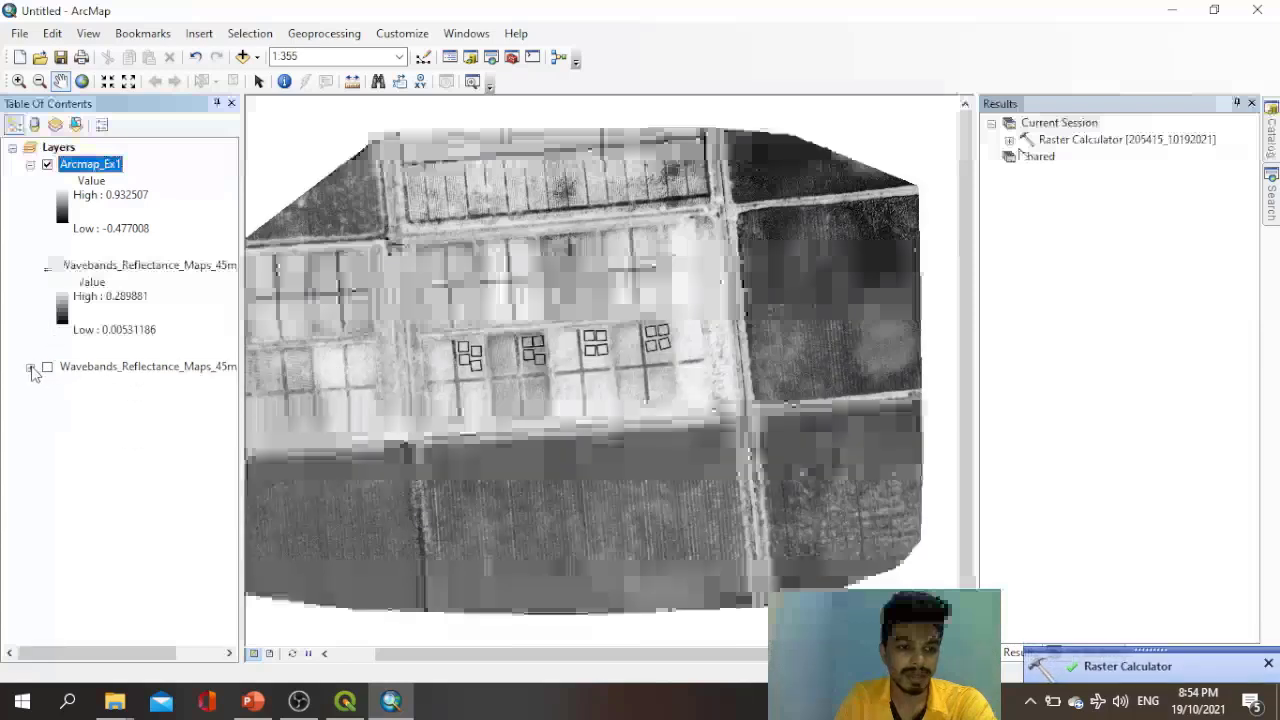
pyautogui.click(30, 265)
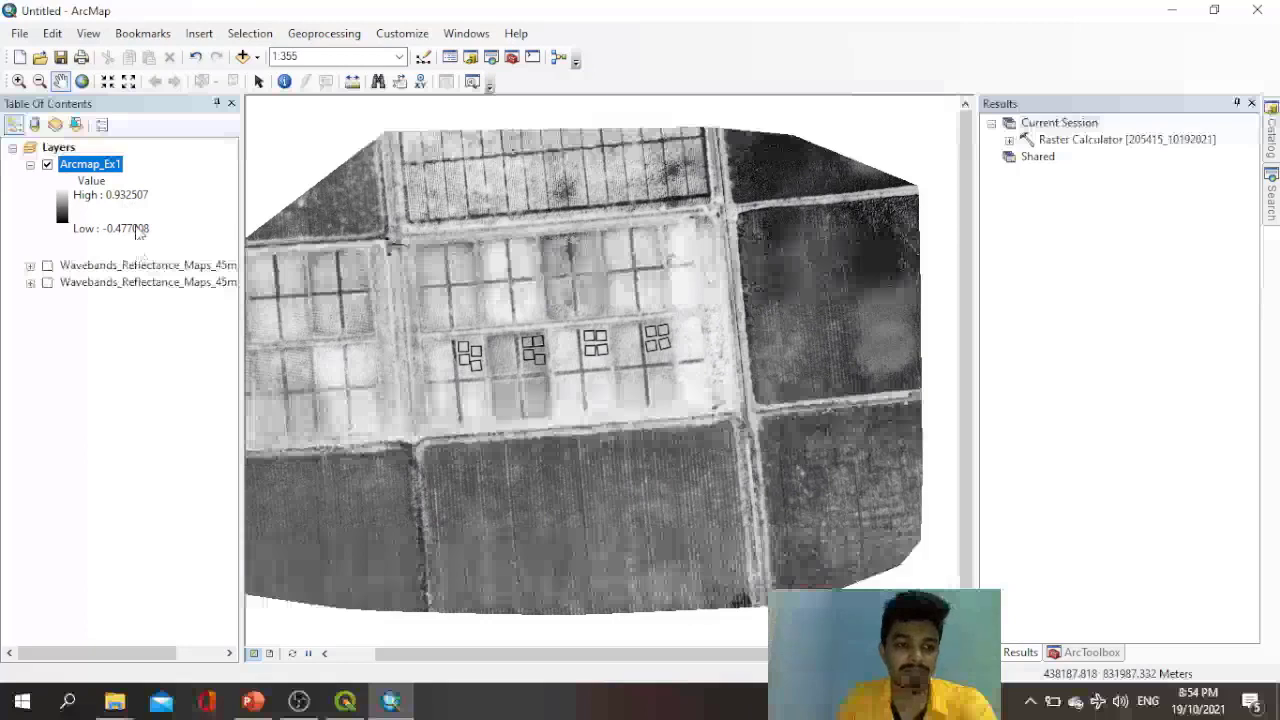
pyautogui.click(97, 164)
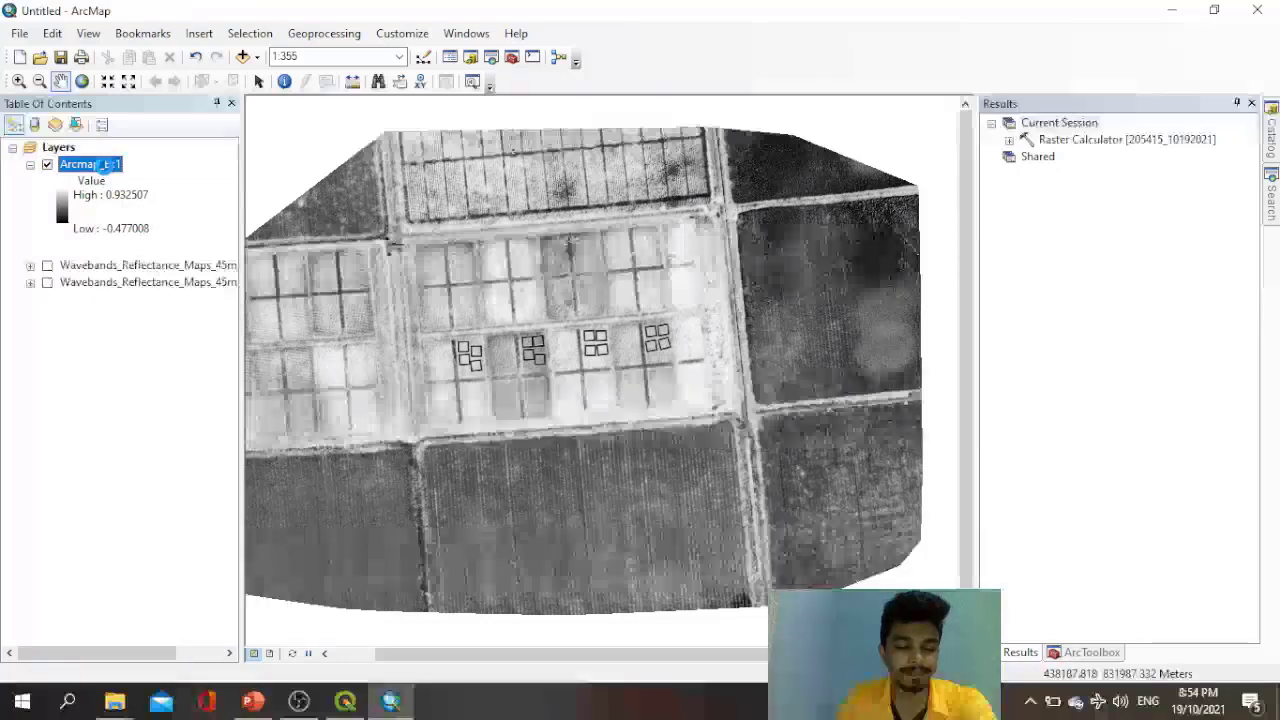
# Give Arcmap_Ex1 a blue-to-red colour ramp in Symbology and apply it.
pyautogui.doubleClick(97, 164)
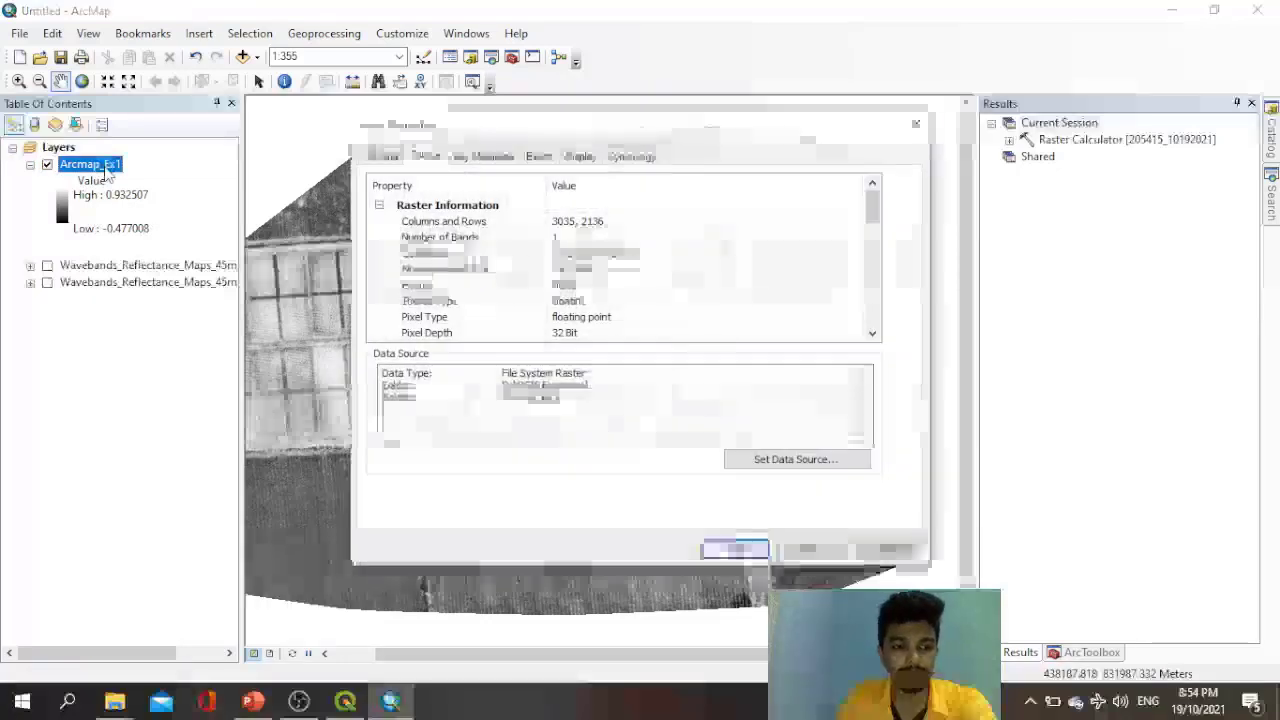
pyautogui.click(632, 156)
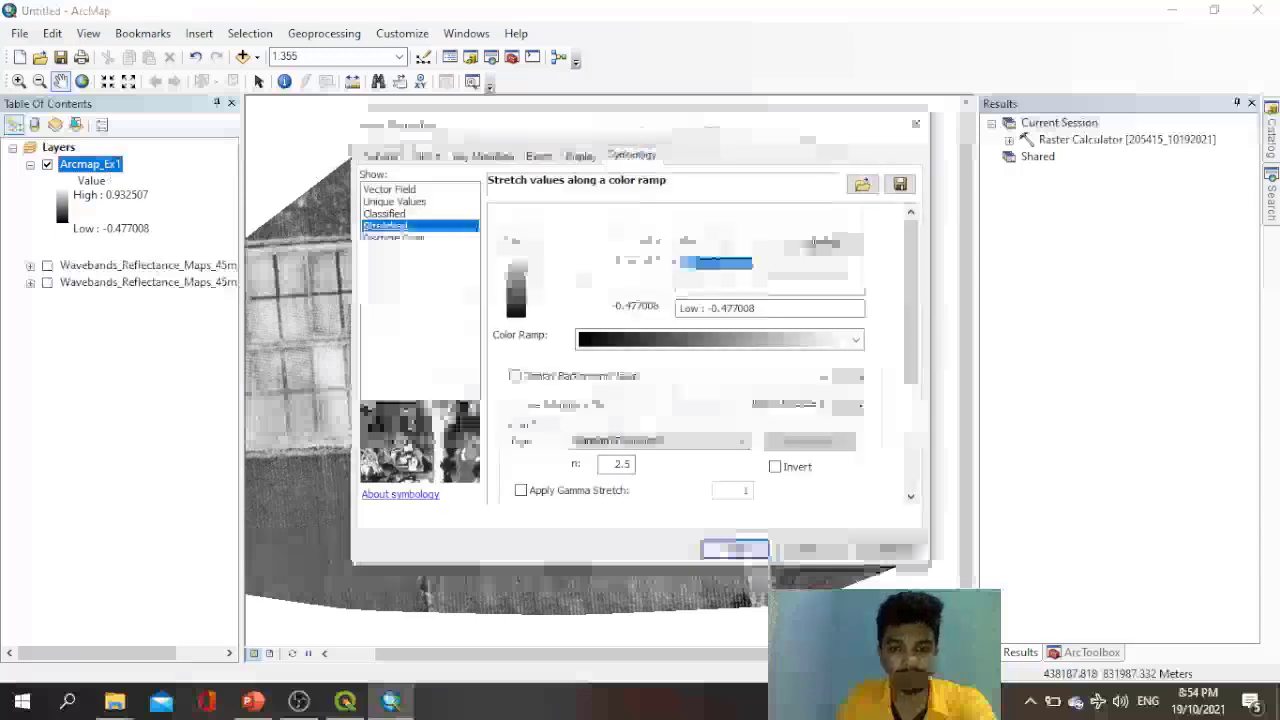
pyautogui.click(688, 350)
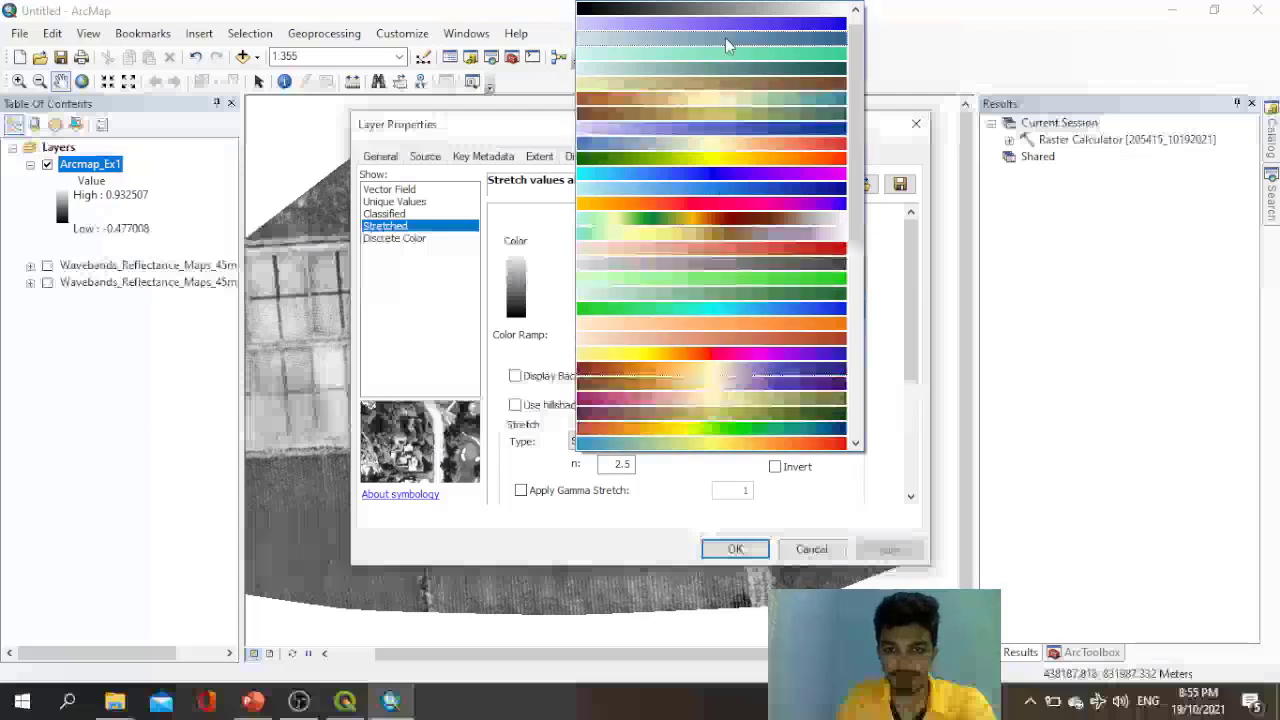
pyautogui.click(725, 72)
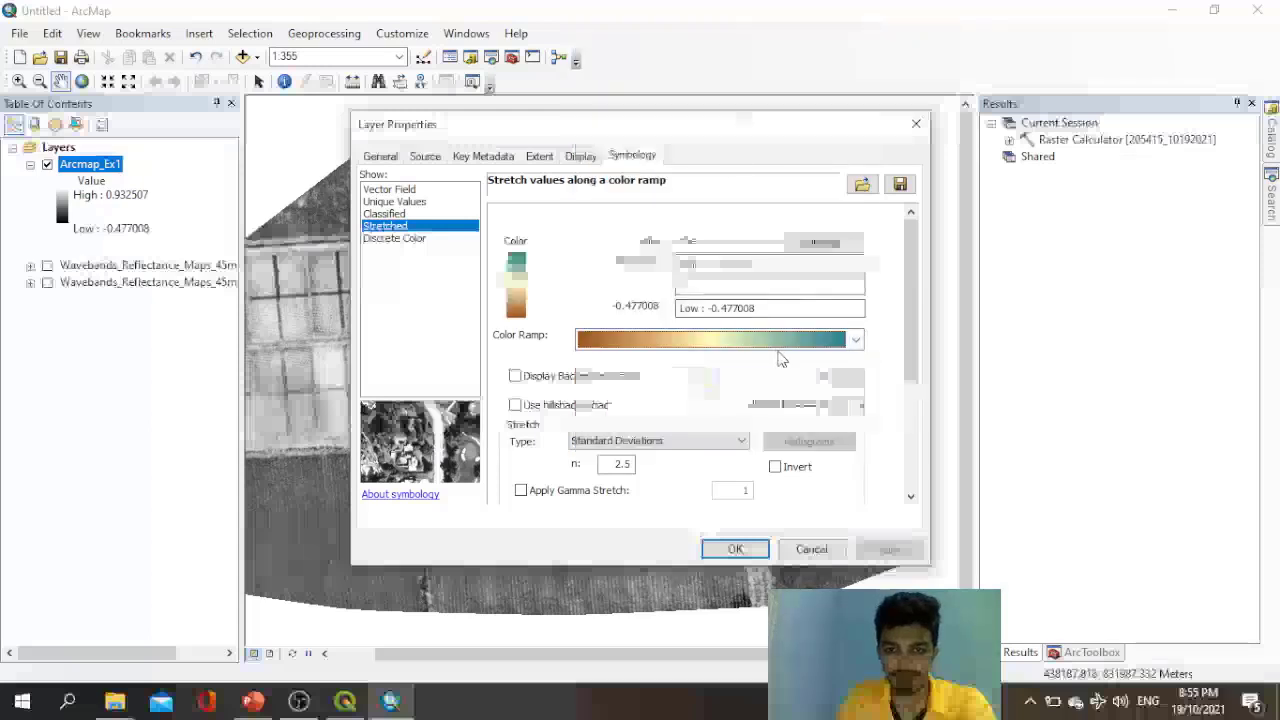
pyautogui.click(750, 340)
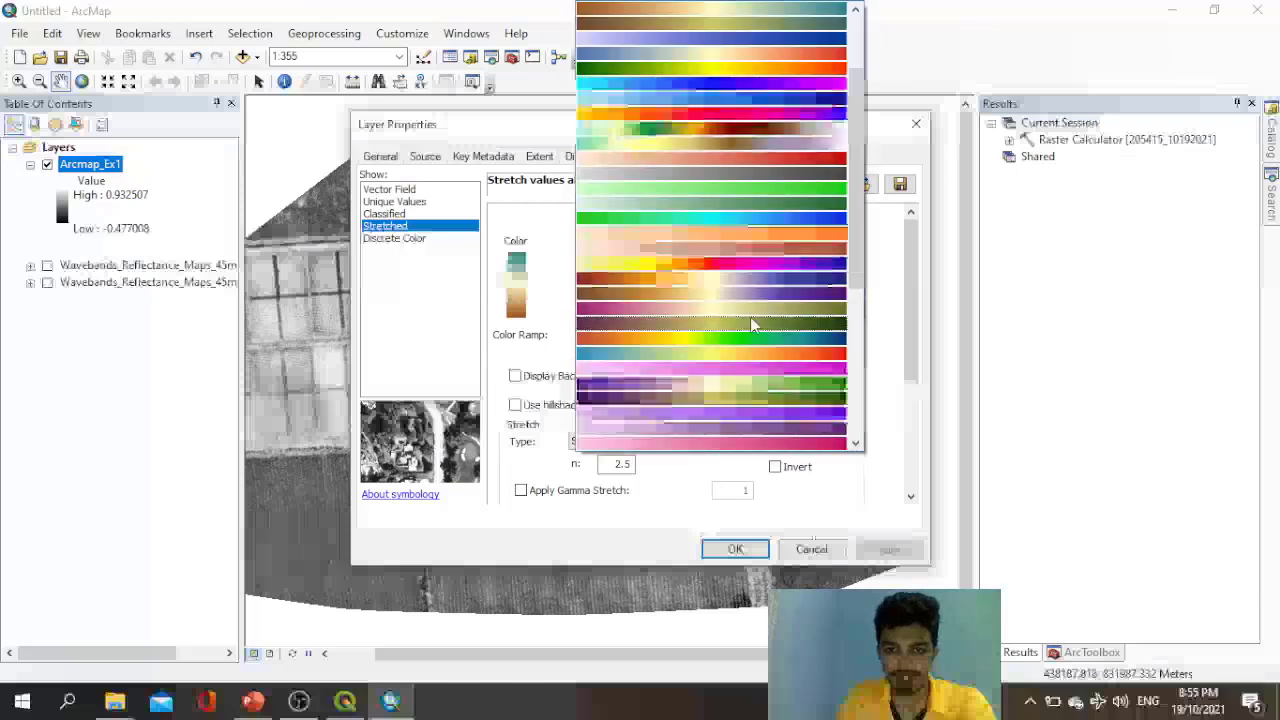
pyautogui.click(765, 360)
pyautogui.click(889, 549)
pyautogui.click(735, 549)
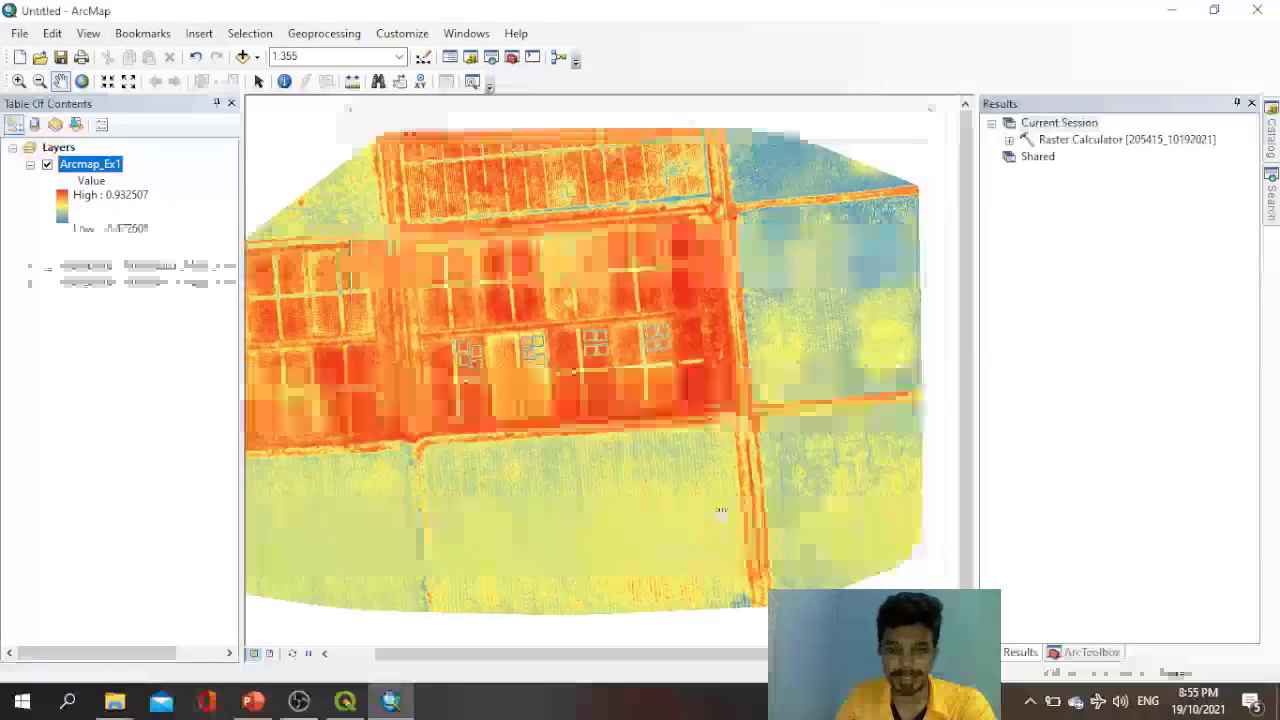
pyautogui.scroll(3, 640, 368)
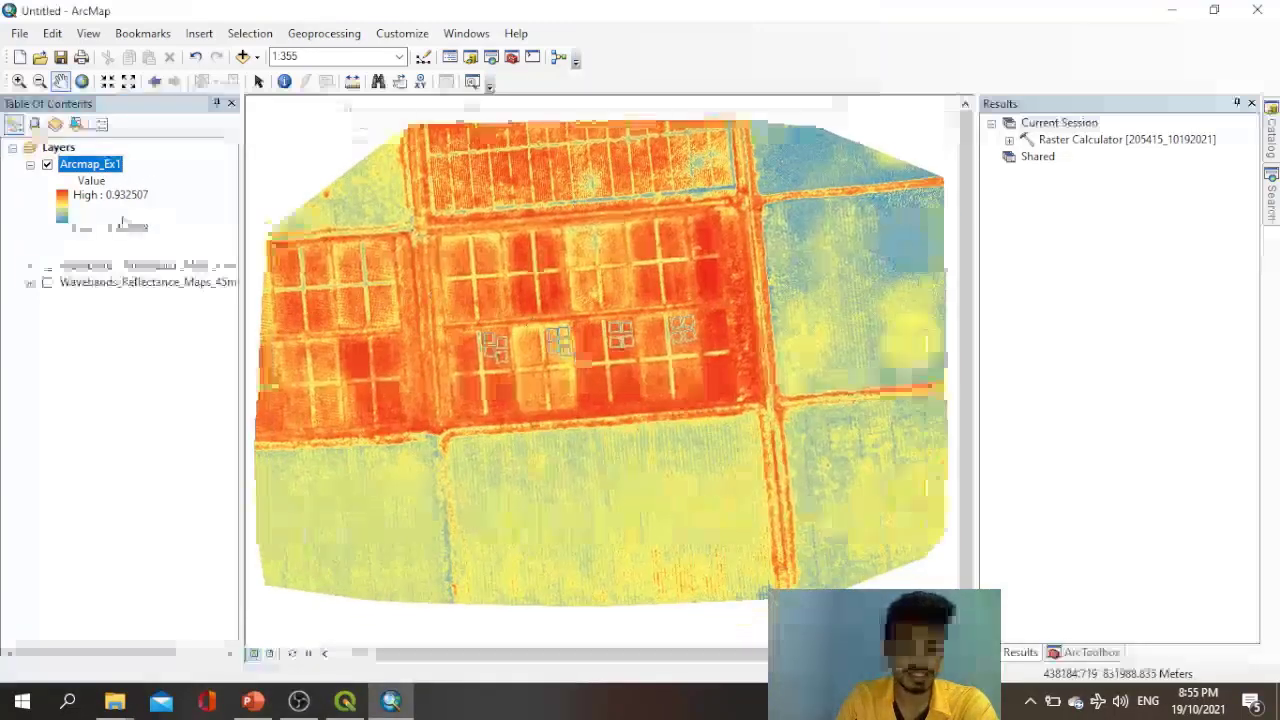
pyautogui.scroll(-5, 580, 275)
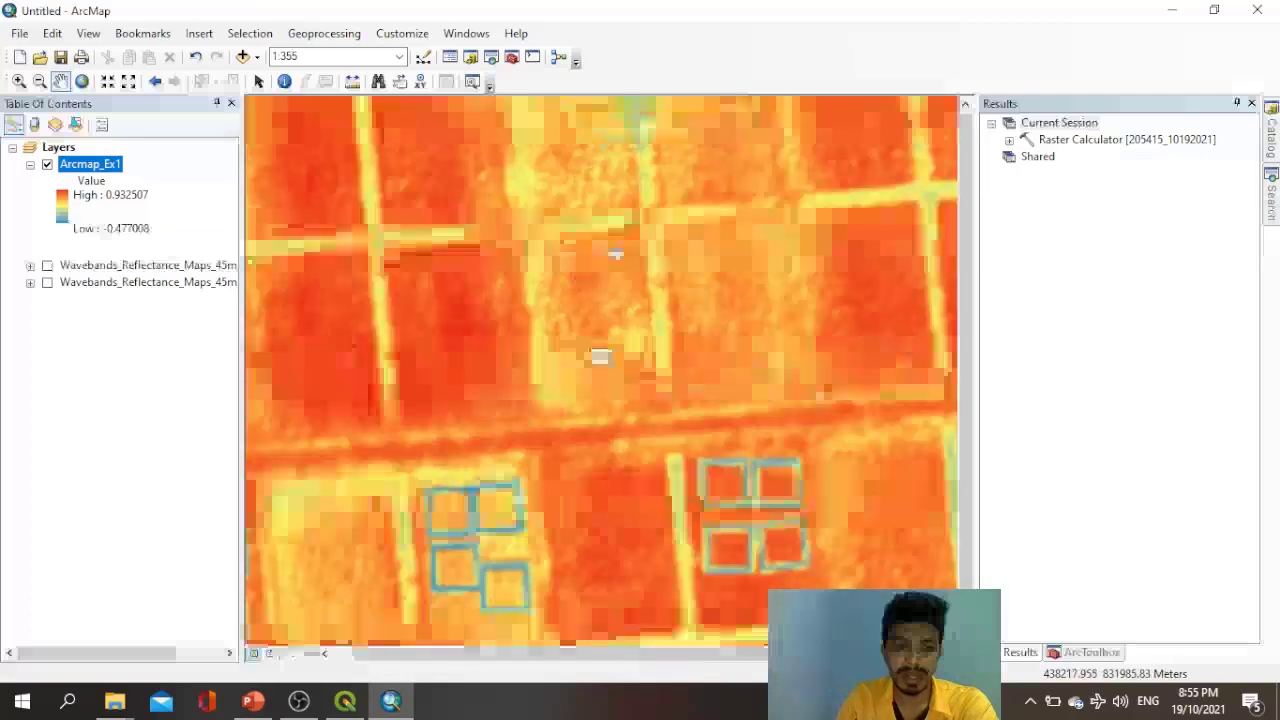
# Zoom and pan in on the red NDVI crop plots amid the yellow-green fields.
pyautogui.scroll(-5, 610, 255)
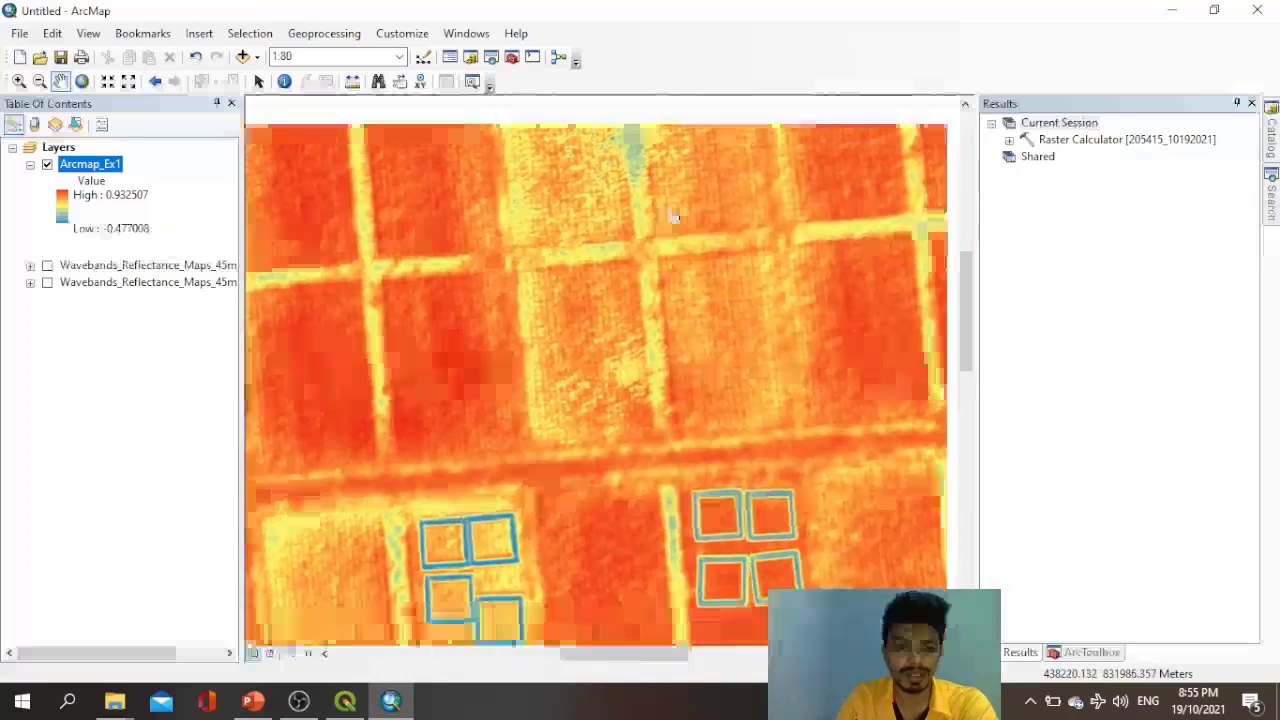
pyautogui.scroll(-2, 606, 207)
pyautogui.scroll(6, 606, 207)
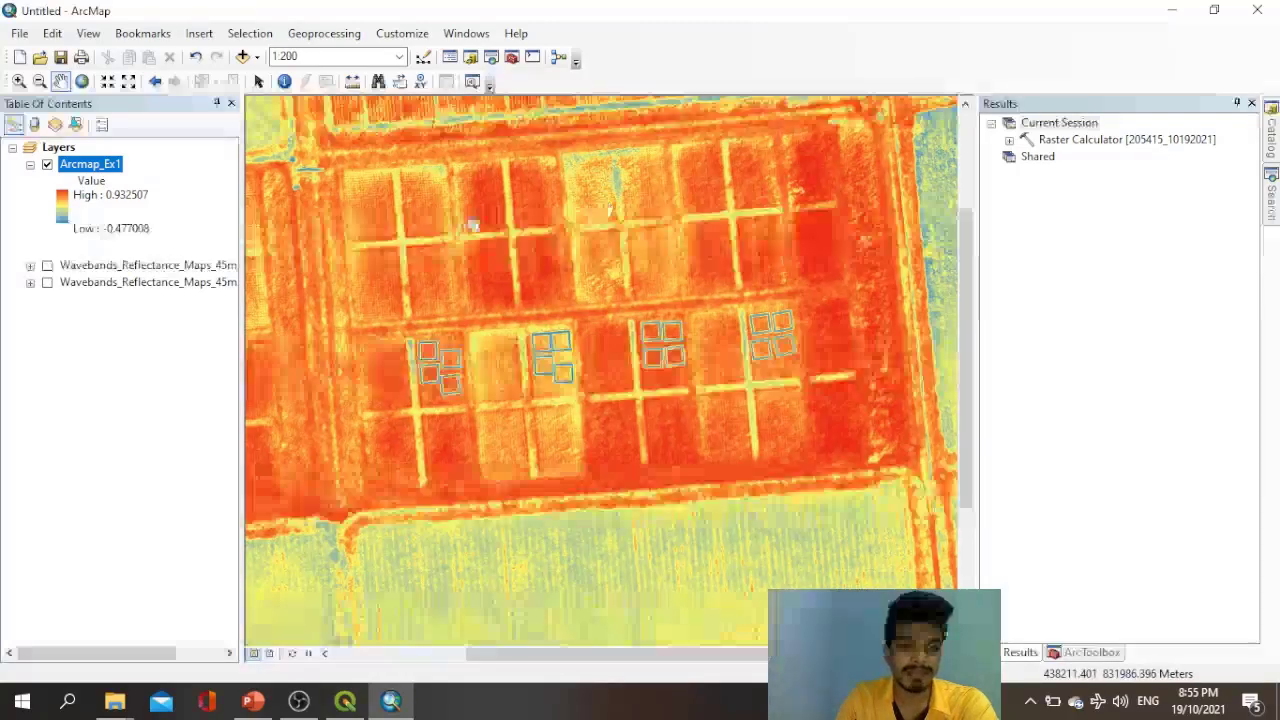
pyautogui.moveTo(540, 221); pyautogui.dragTo(554, 245)
pyautogui.scroll(2, 554, 245)
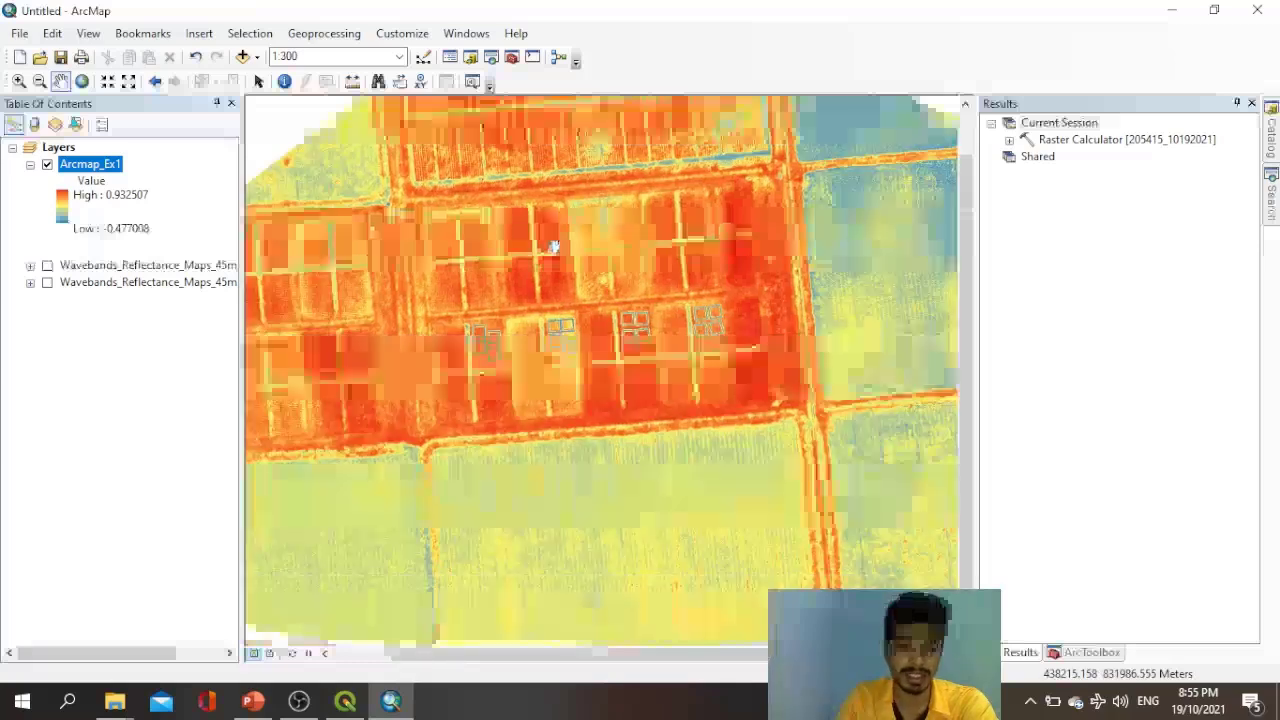
pyautogui.scroll(2, 554, 245)
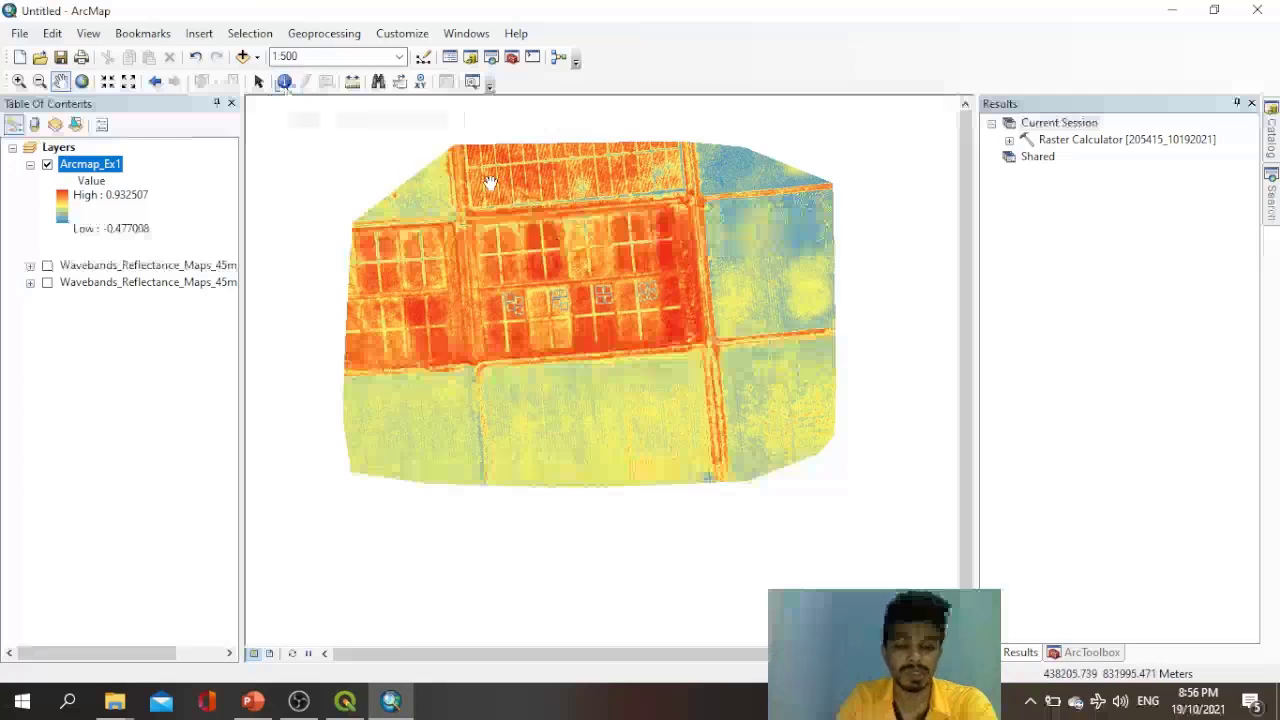
pyautogui.moveTo(684, 211); pyautogui.dragTo(663, 213)
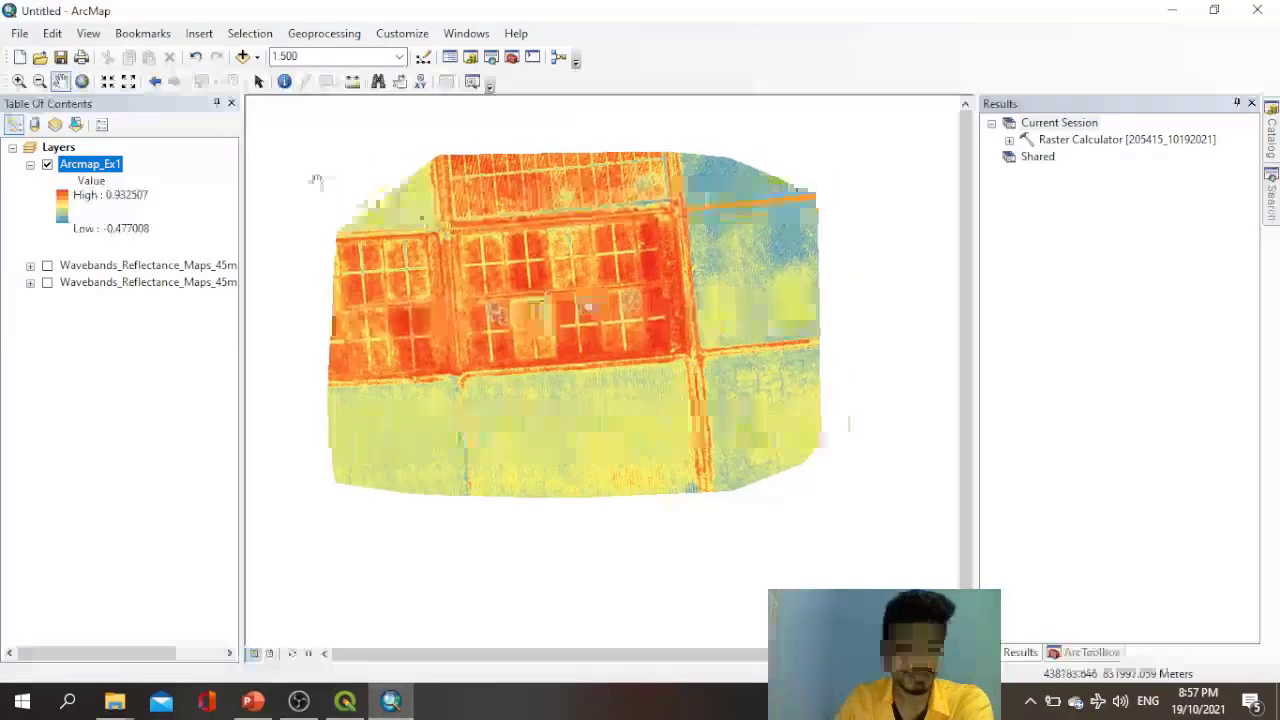
pyautogui.click(257, 57)
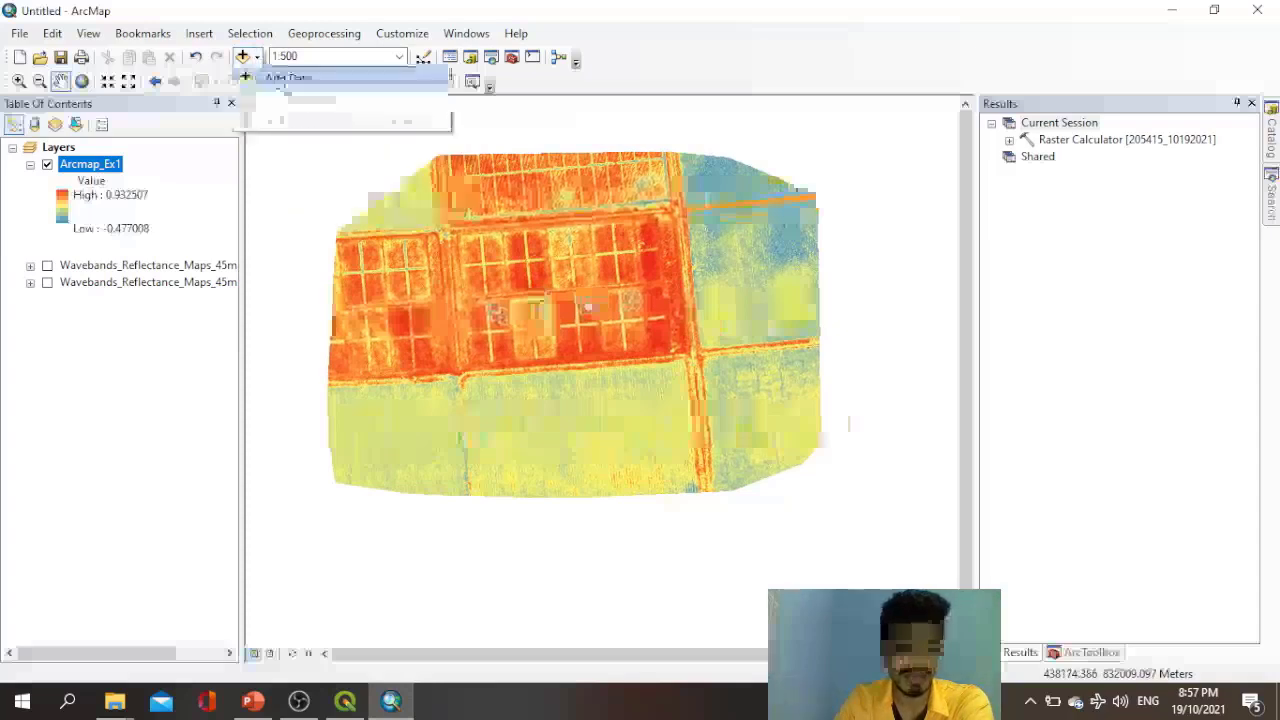
# In Add Data, connect the Documents folder as a new folder connection.
pyautogui.click(288, 78)
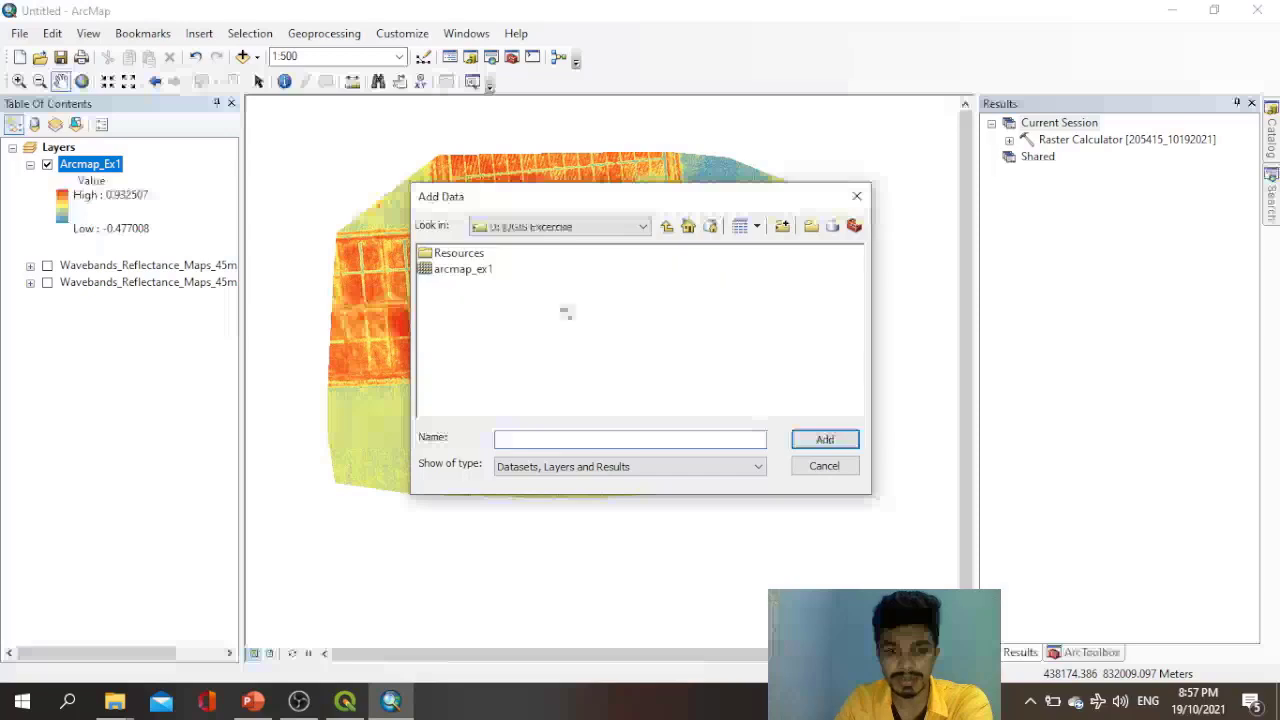
pyautogui.click(667, 227)
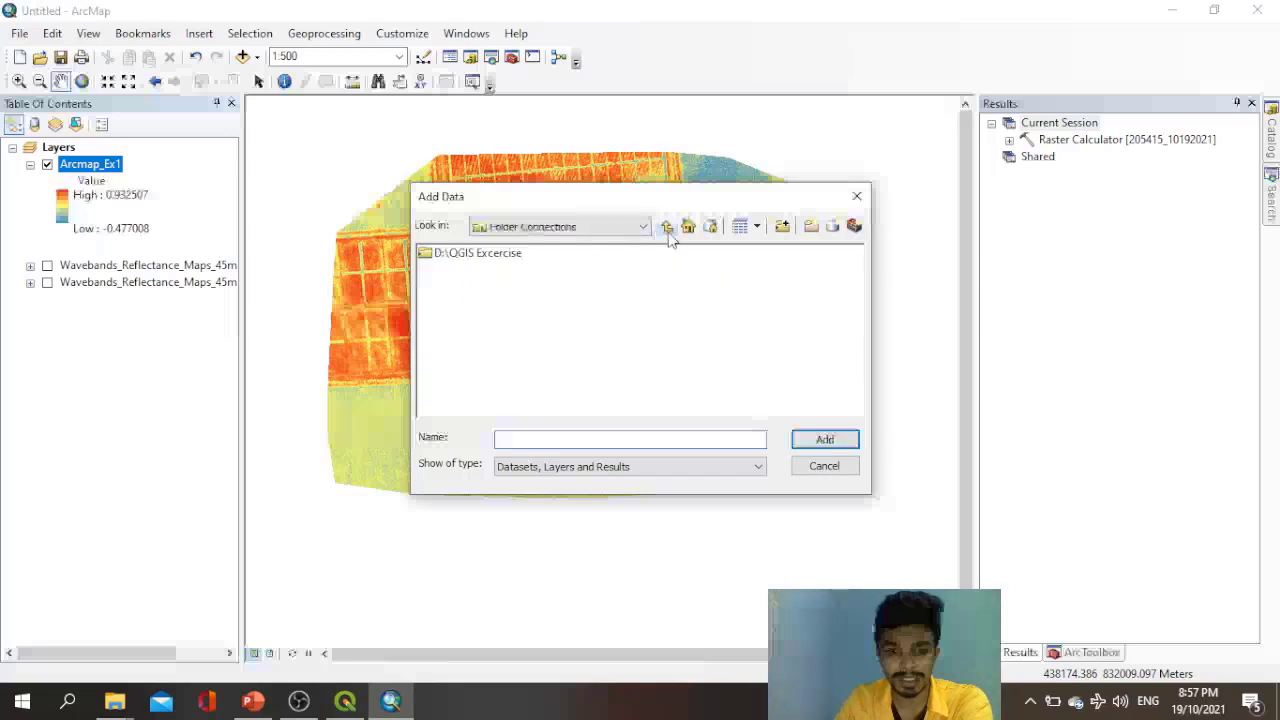
pyautogui.click(667, 227)
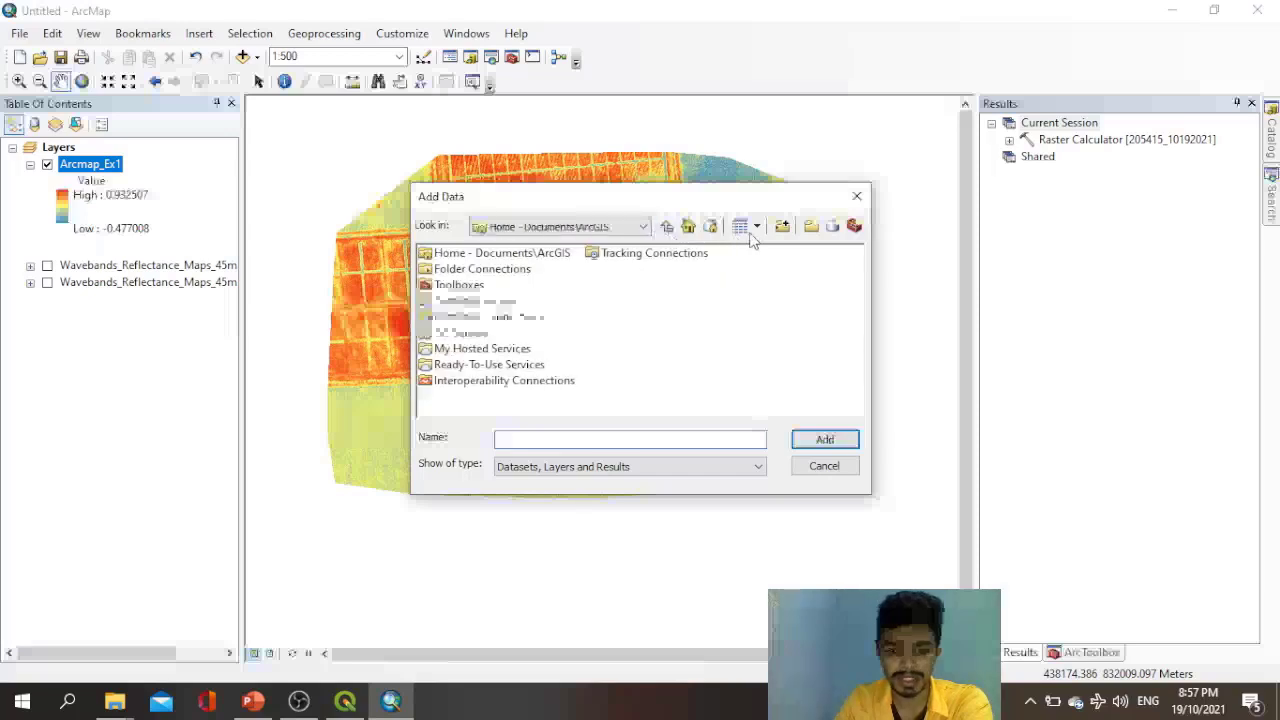
pyautogui.click(810, 227)
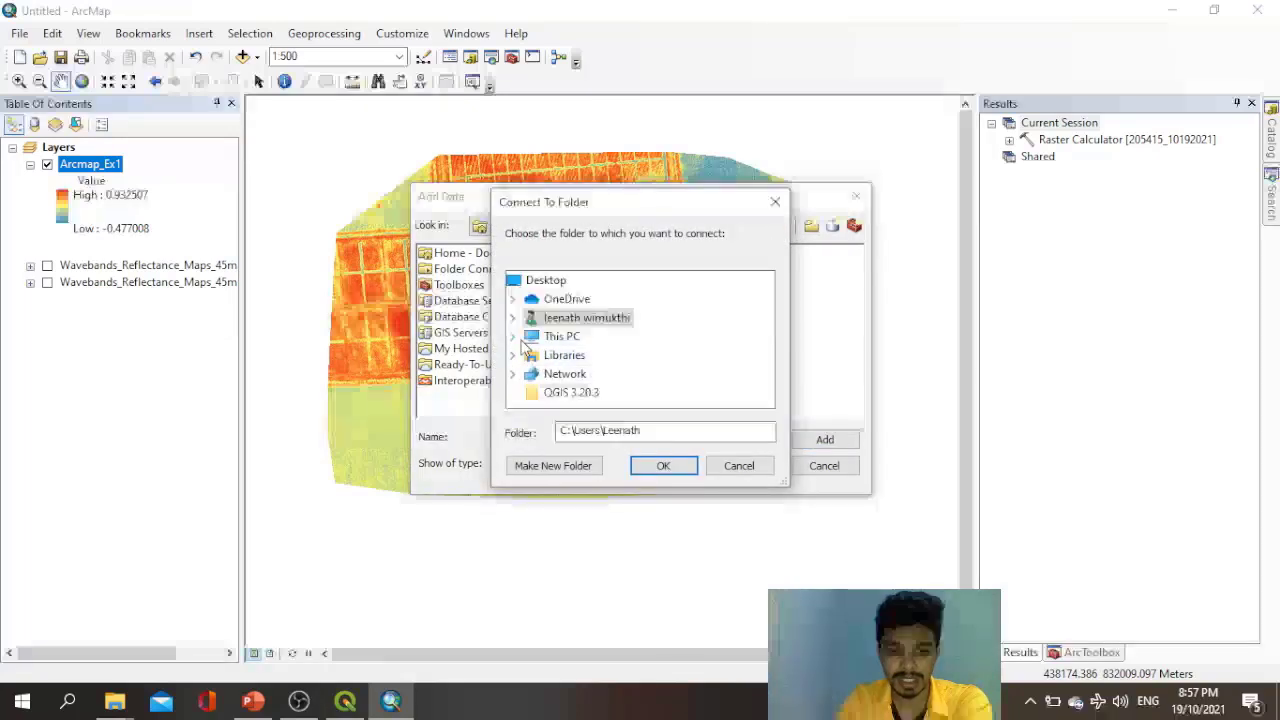
pyautogui.click(513, 337)
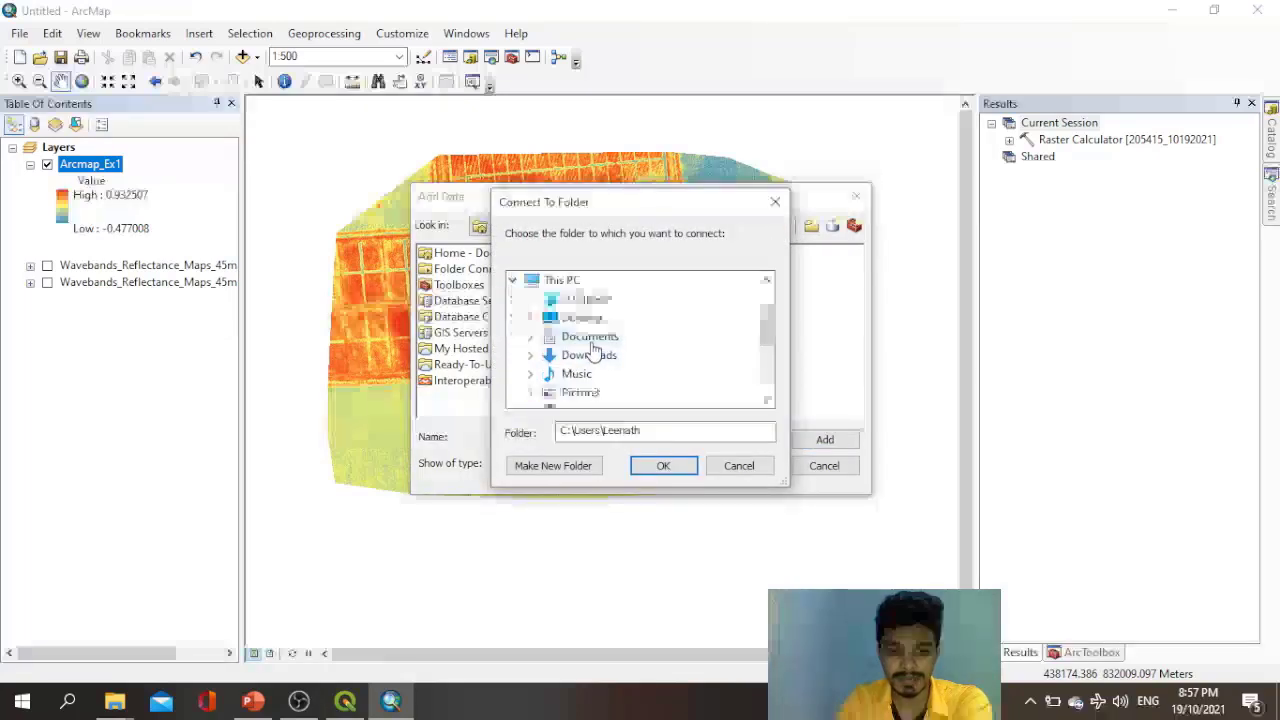
pyautogui.doubleClick(588, 337)
pyautogui.click(663, 464)
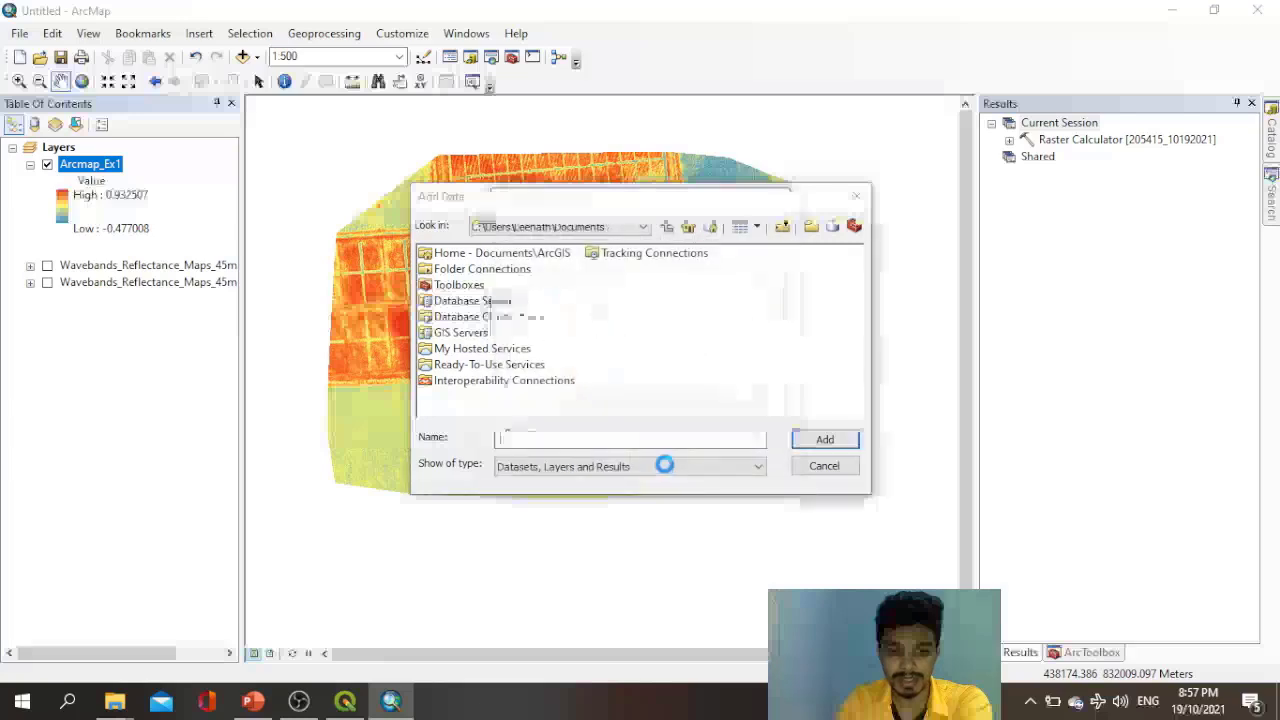
# Add QGISex1.tif from the FormatFactory folder and build pyramids for it.
pyautogui.doubleClick(470, 333)
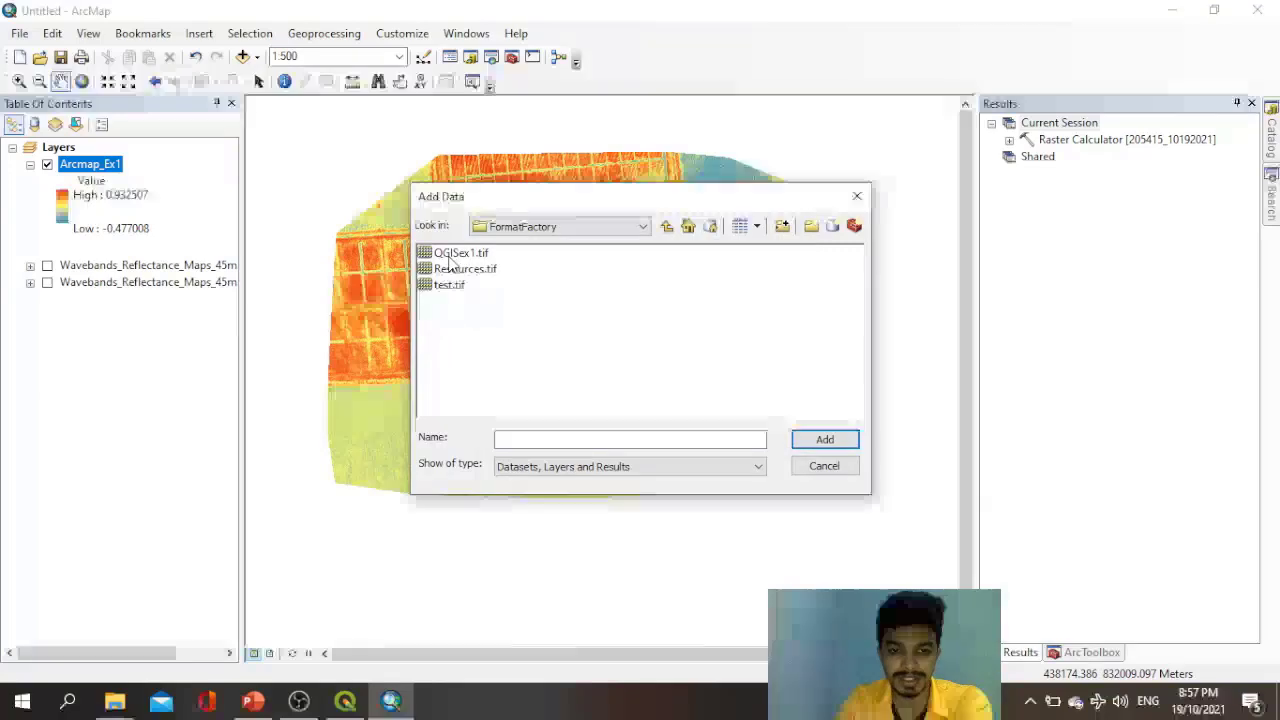
pyautogui.click(452, 258)
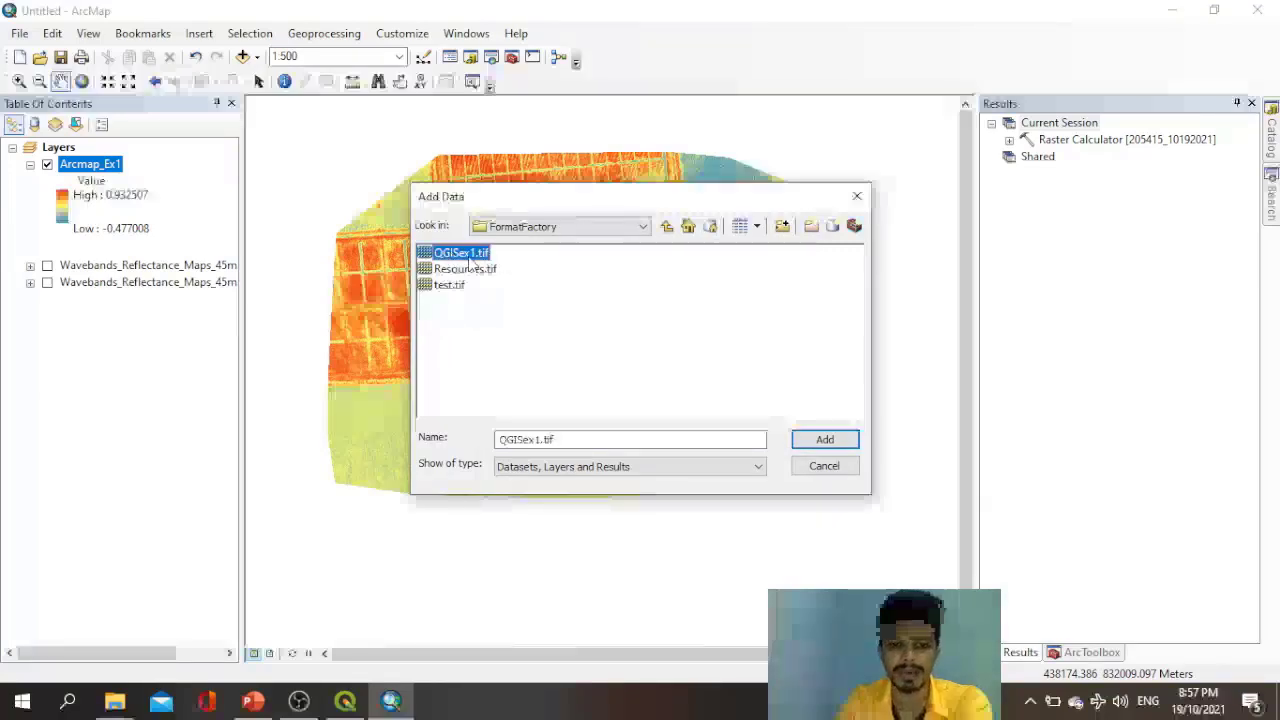
pyautogui.click(825, 442)
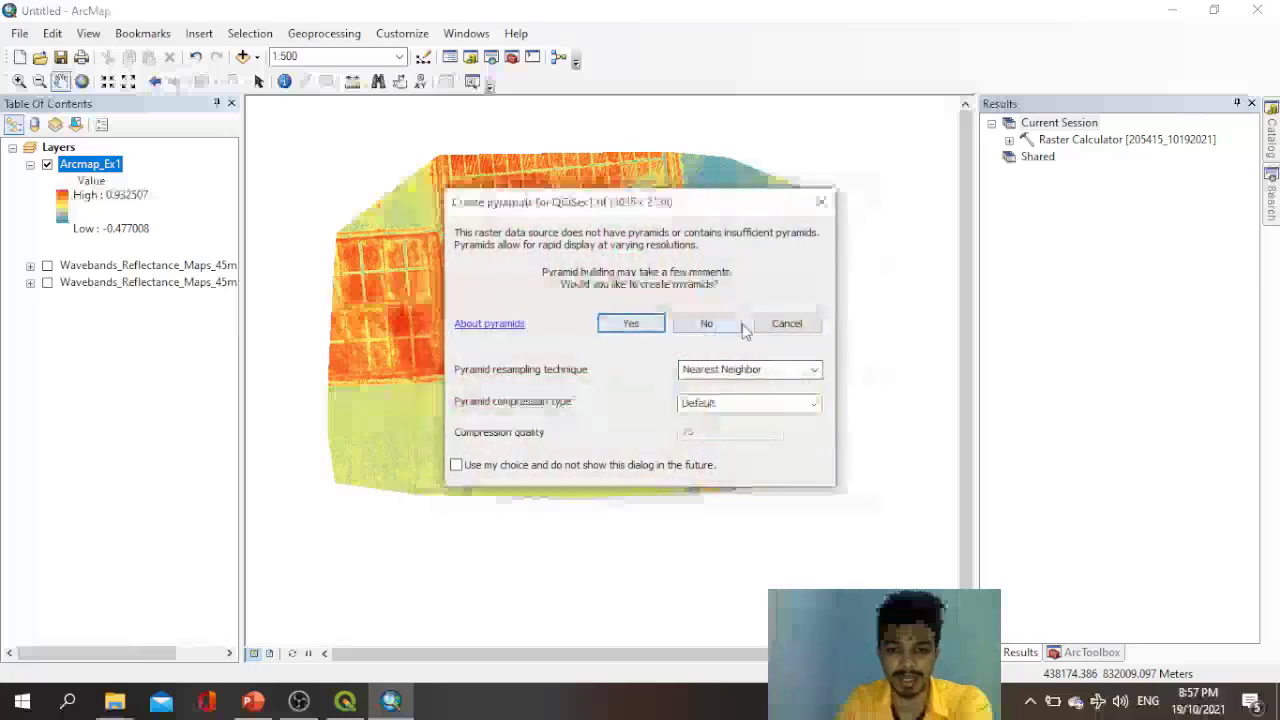
pyautogui.click(638, 323)
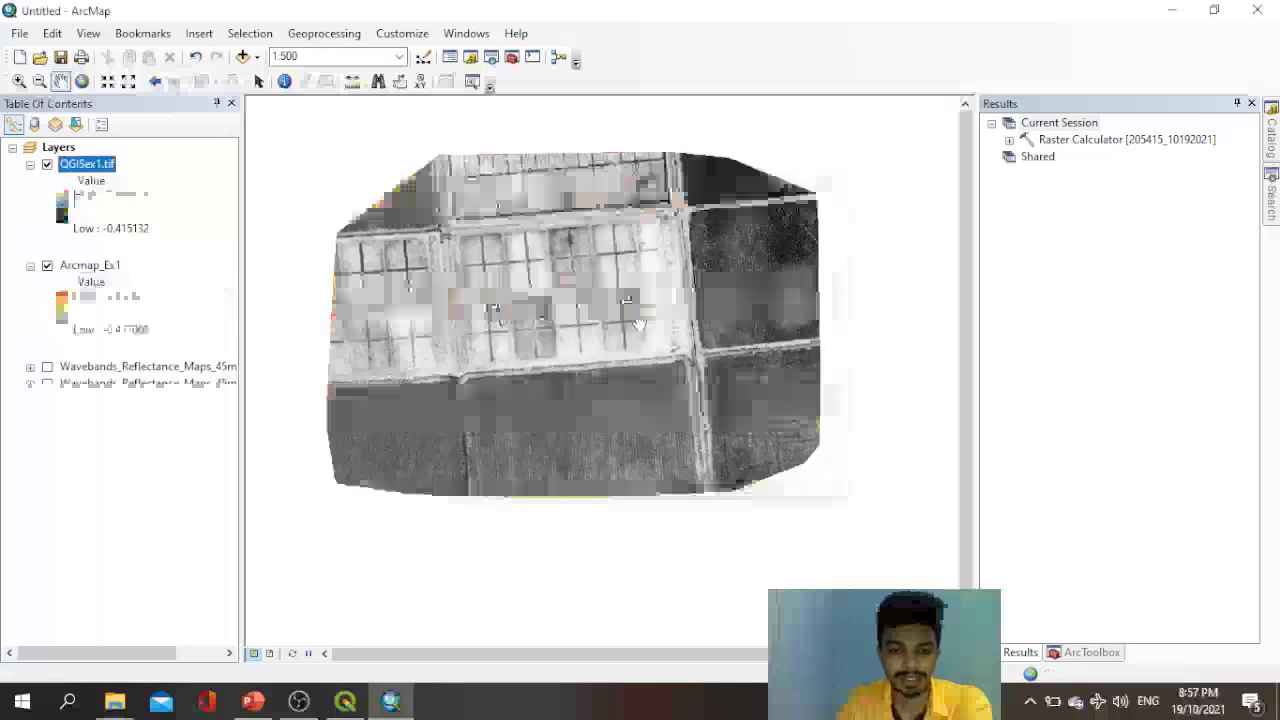
# Give QGISex1.tif the blue-yellow-red stretched colour ramp (-0.415132 to 0.908915) in Symbology.
pyautogui.doubleClick(88, 164)
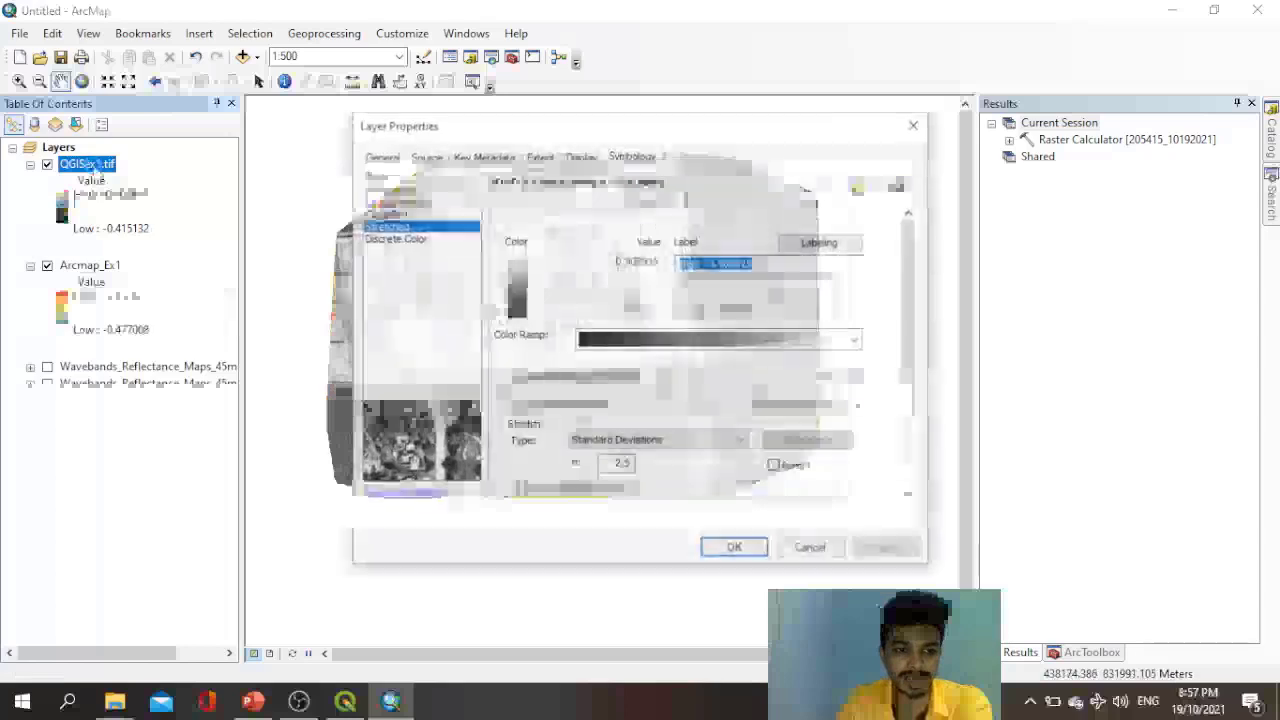
pyautogui.click(785, 345)
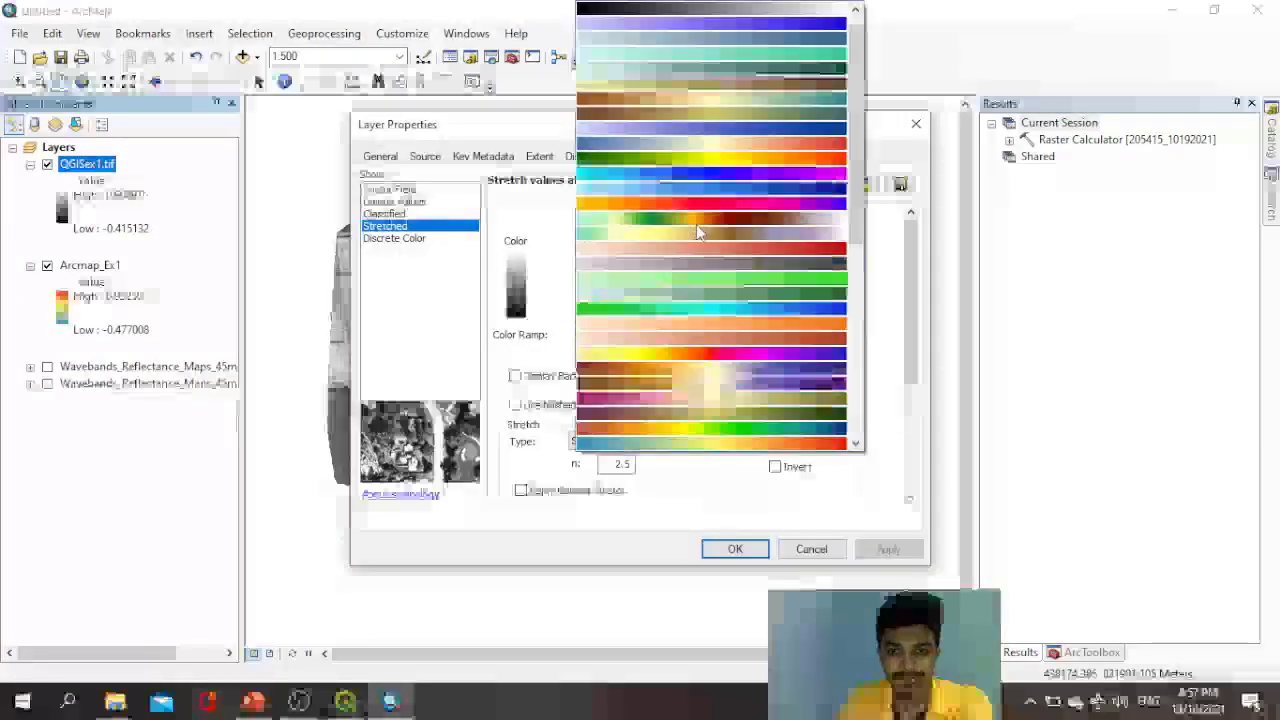
pyautogui.click(720, 150)
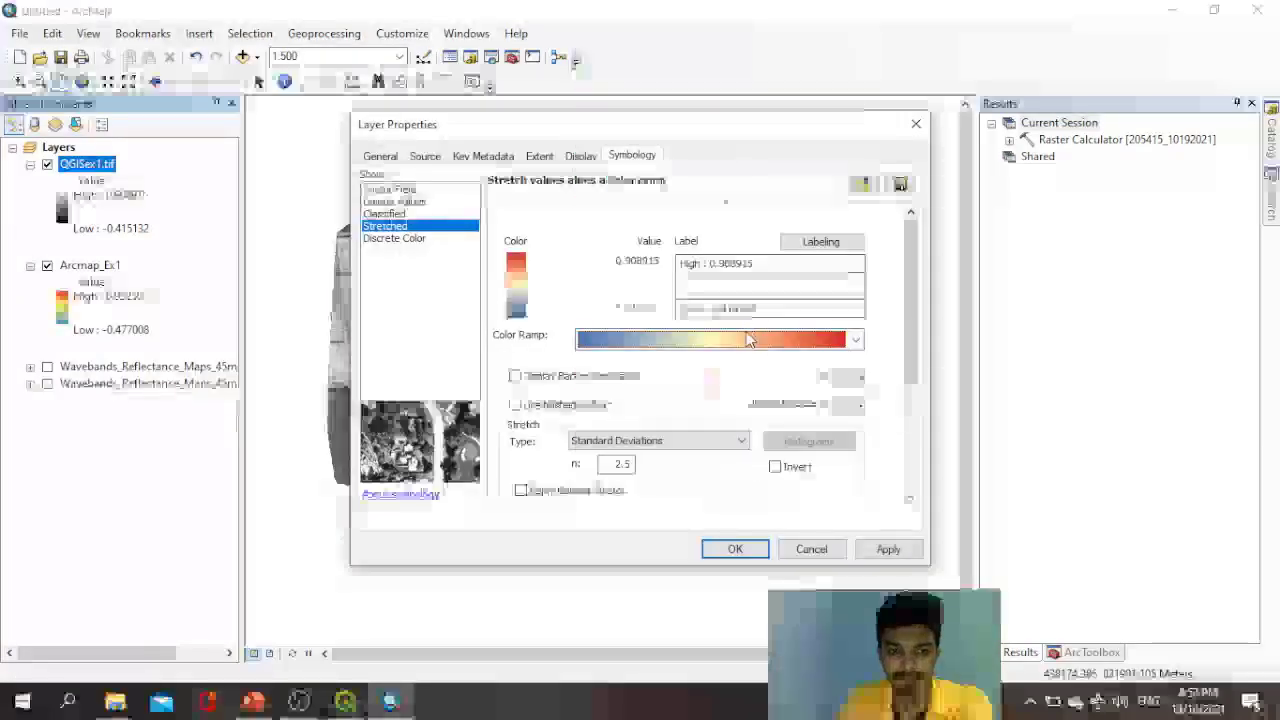
pyautogui.click(750, 337)
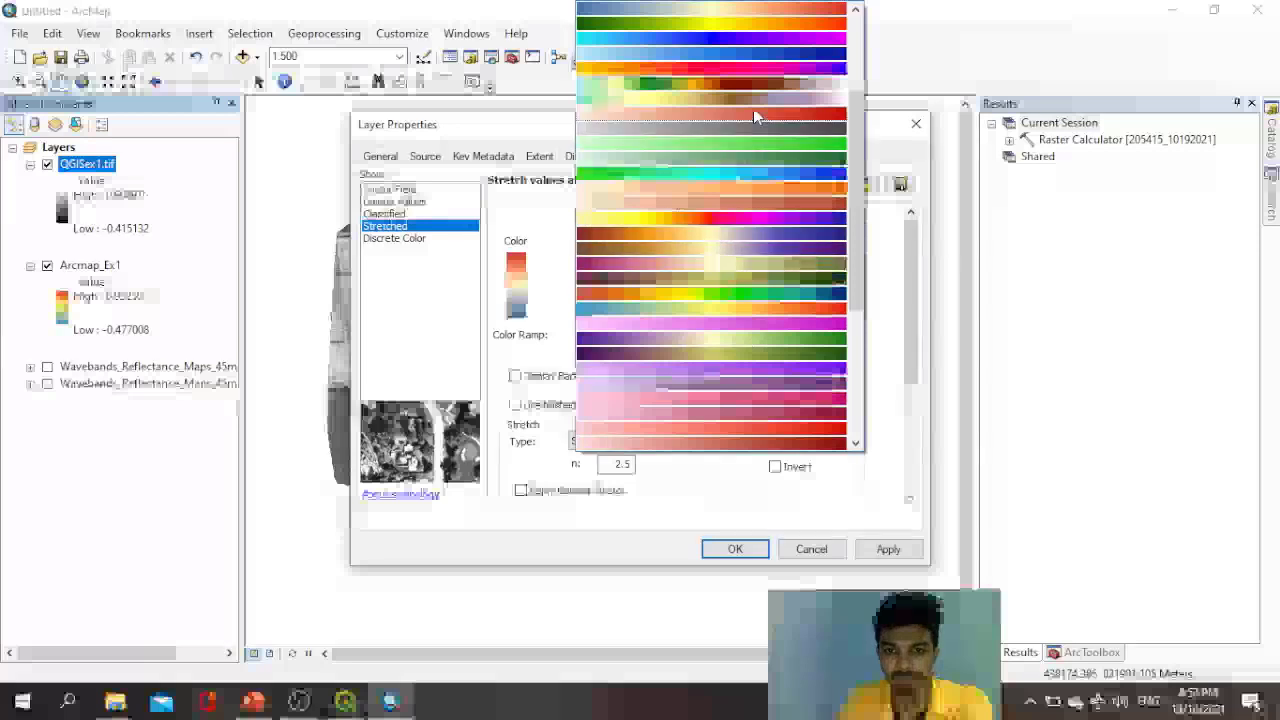
pyautogui.click(752, 313)
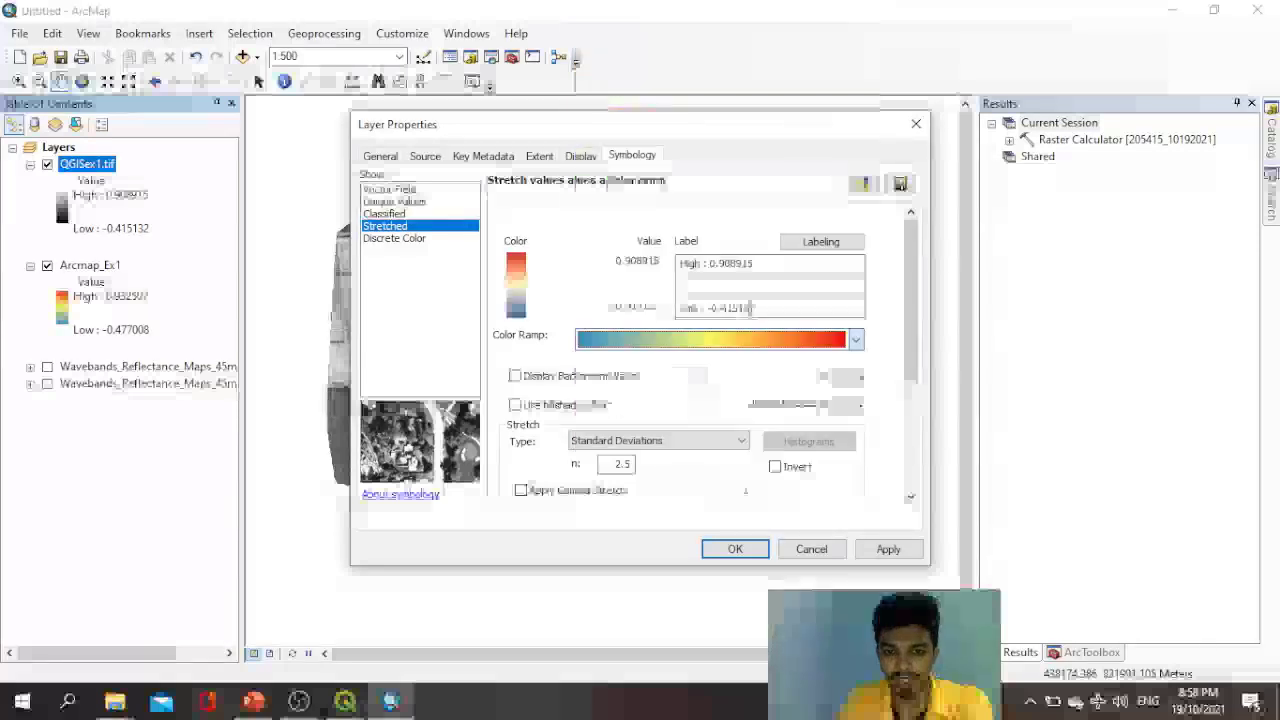
pyautogui.click(886, 549)
pyautogui.click(735, 550)
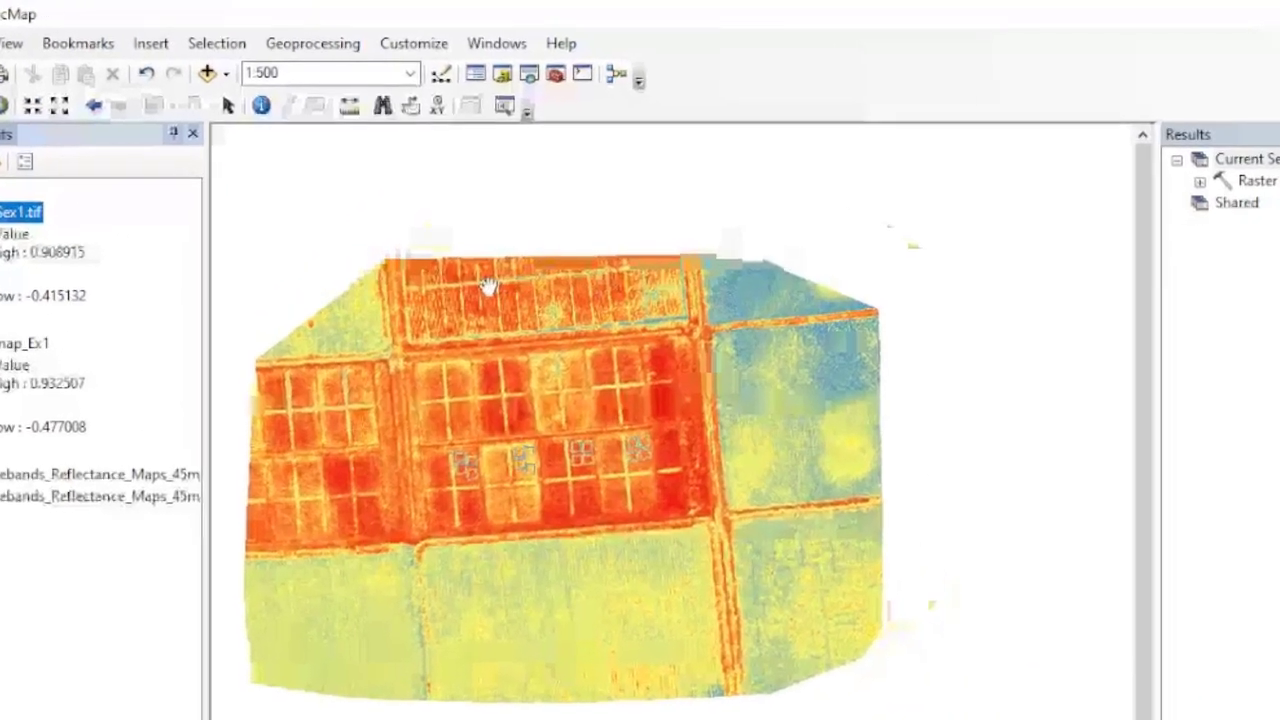
# Zoom the map from 1:500 to about 1:2 so individual NDVI pixels show.
pyautogui.scroll(3, 468, 218)
pyautogui.scroll(-3, 468, 222)
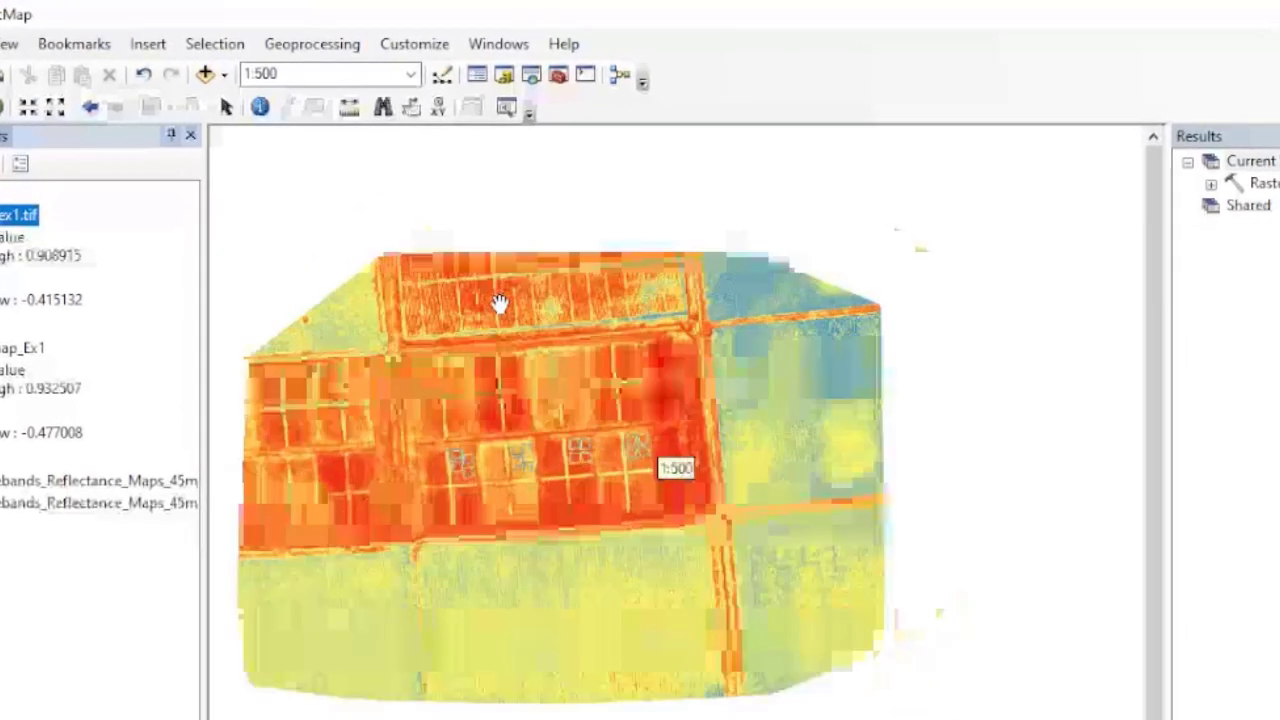
pyautogui.scroll(-6, 500, 305)
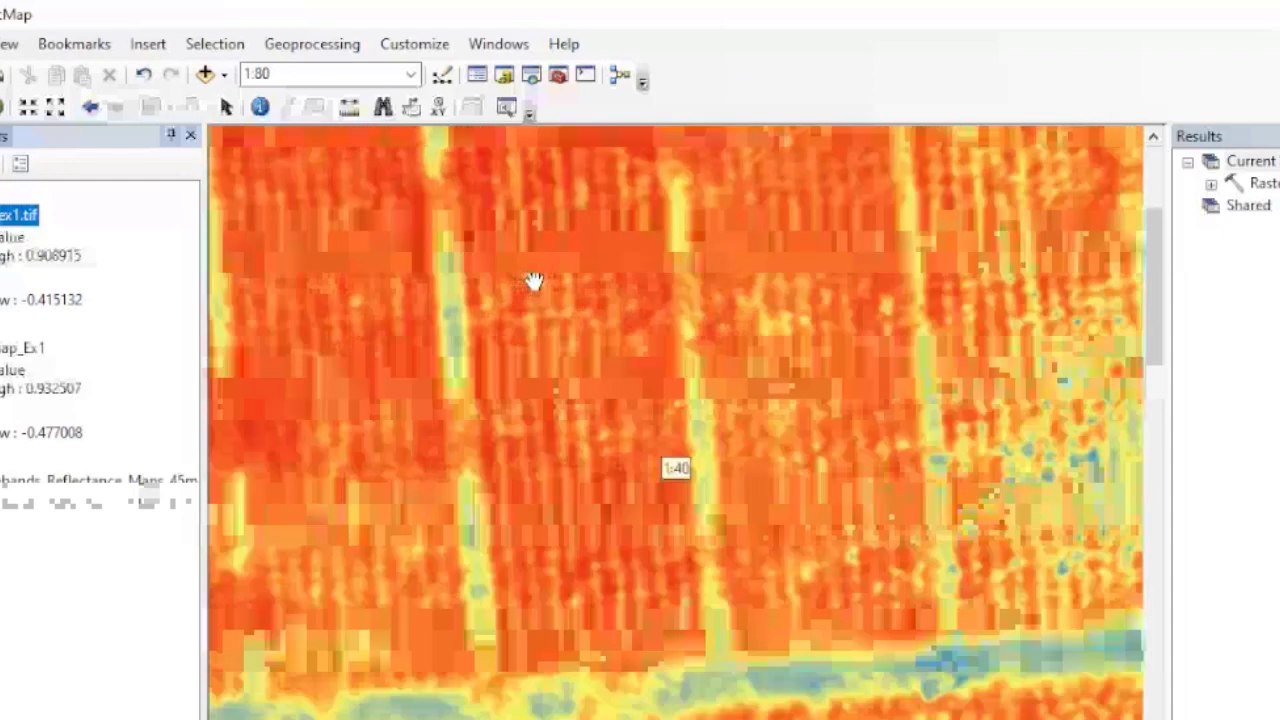
pyautogui.scroll(-4, 533, 281)
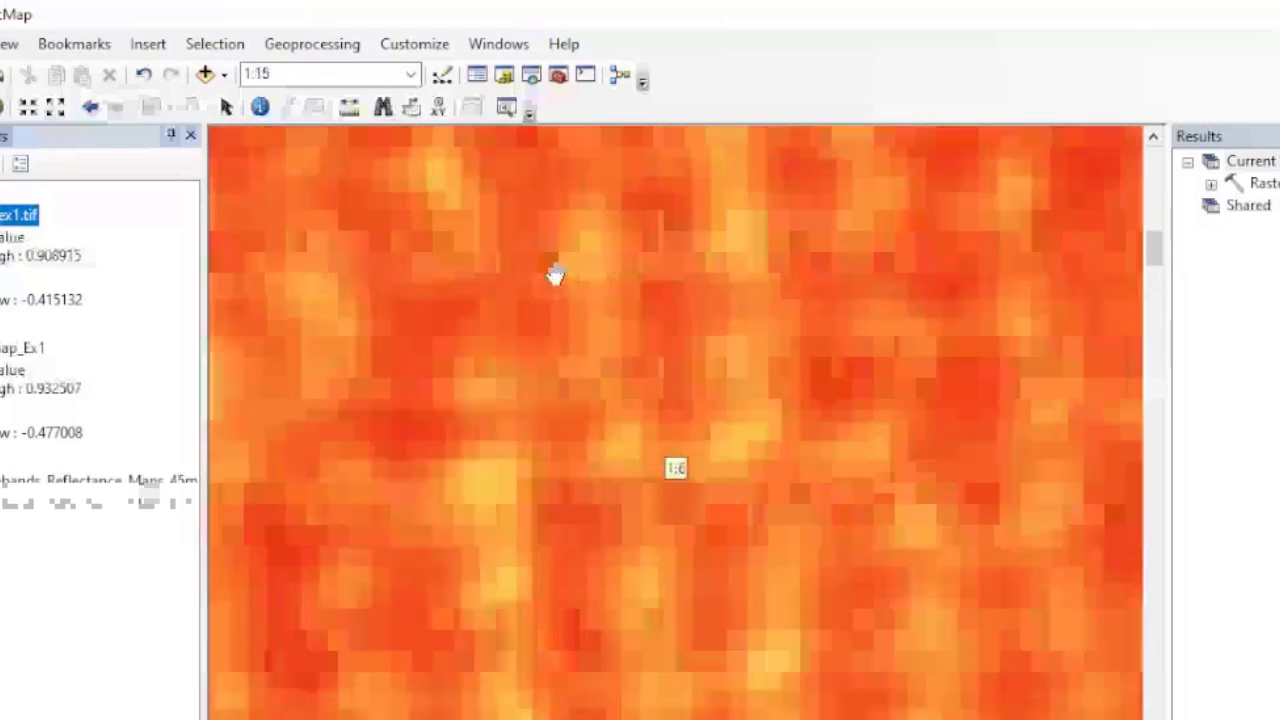
pyautogui.scroll(-4, 551, 280)
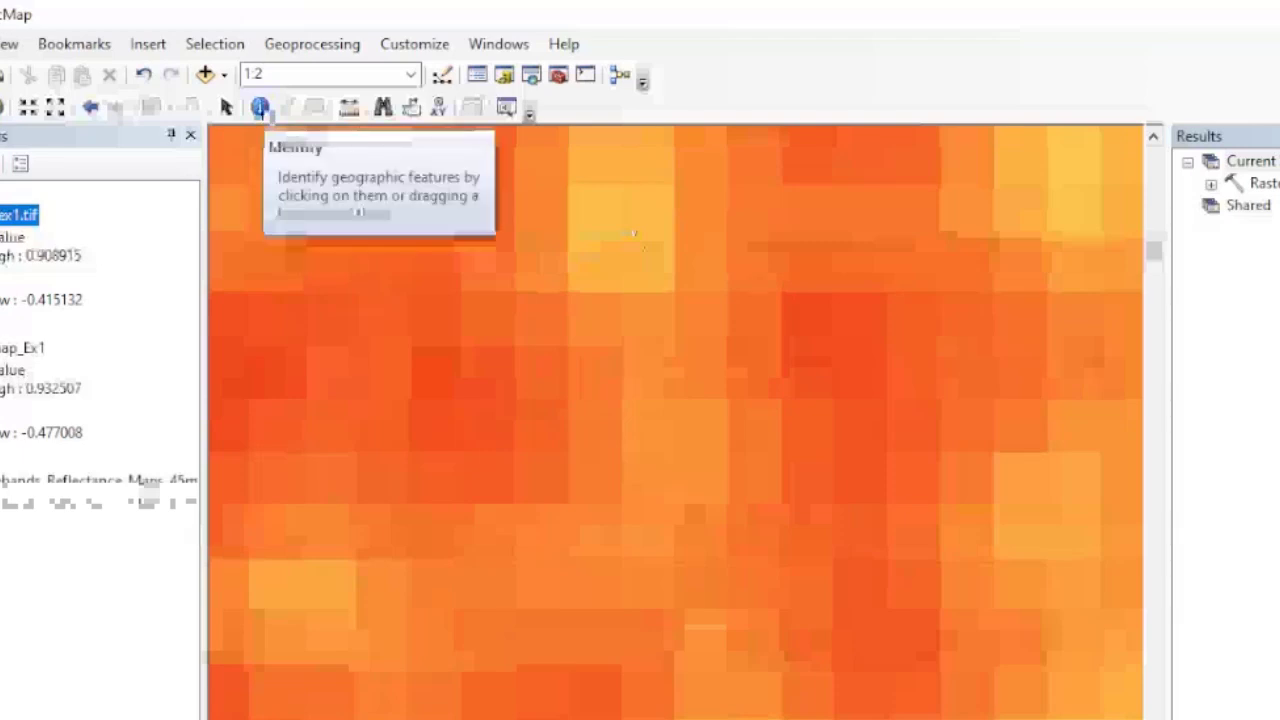
# Identify a pixel on QGISex1.tif, reading its value of 0.558555.
pyautogui.click(260, 107)
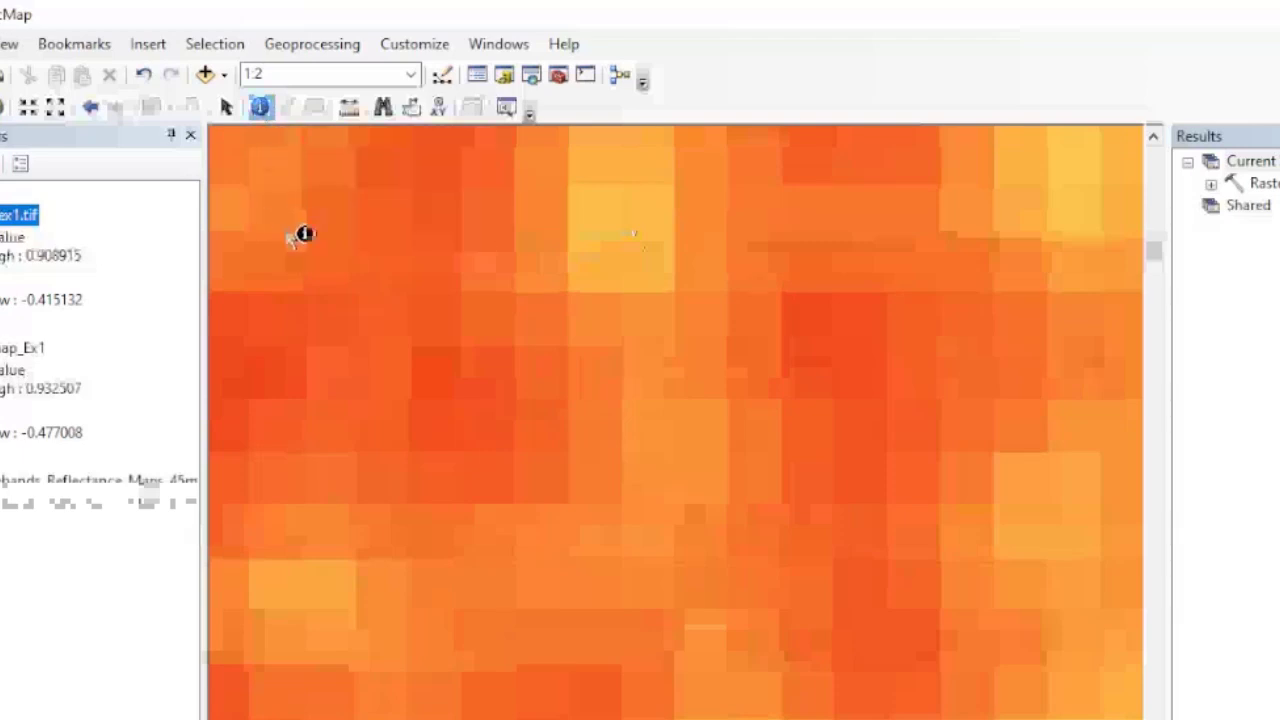
pyautogui.click(598, 278)
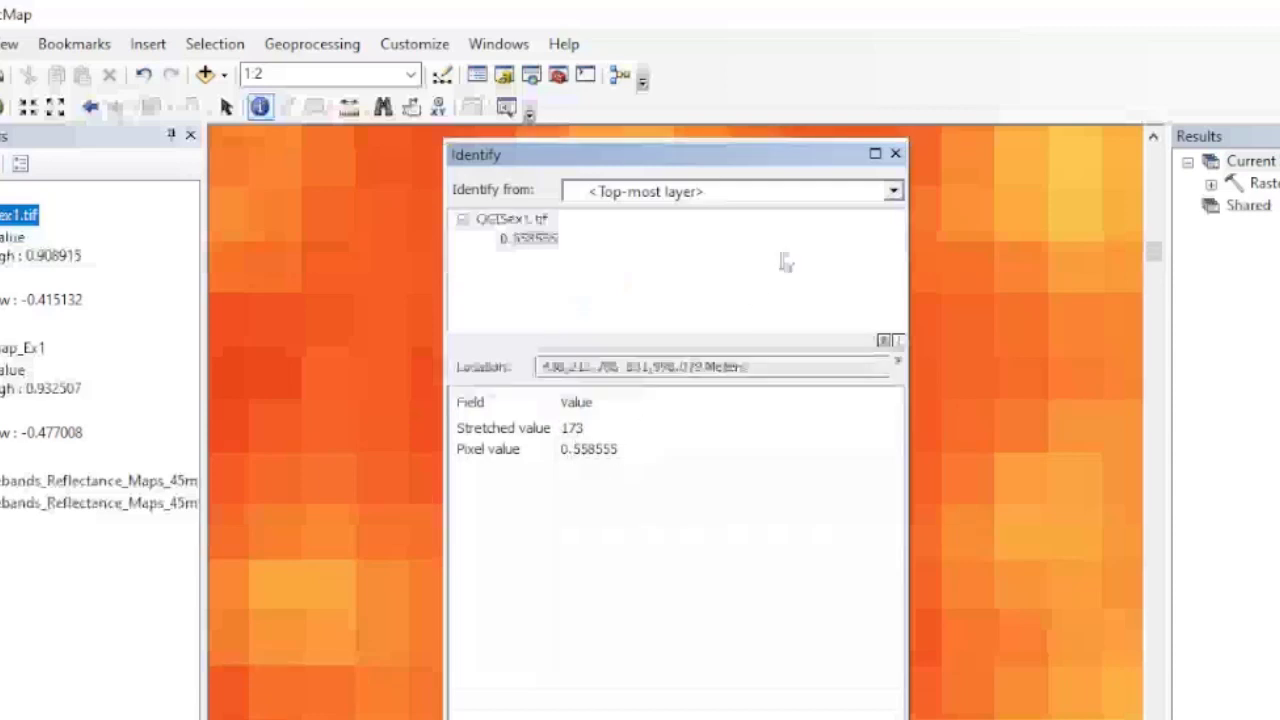
pyautogui.click(895, 154)
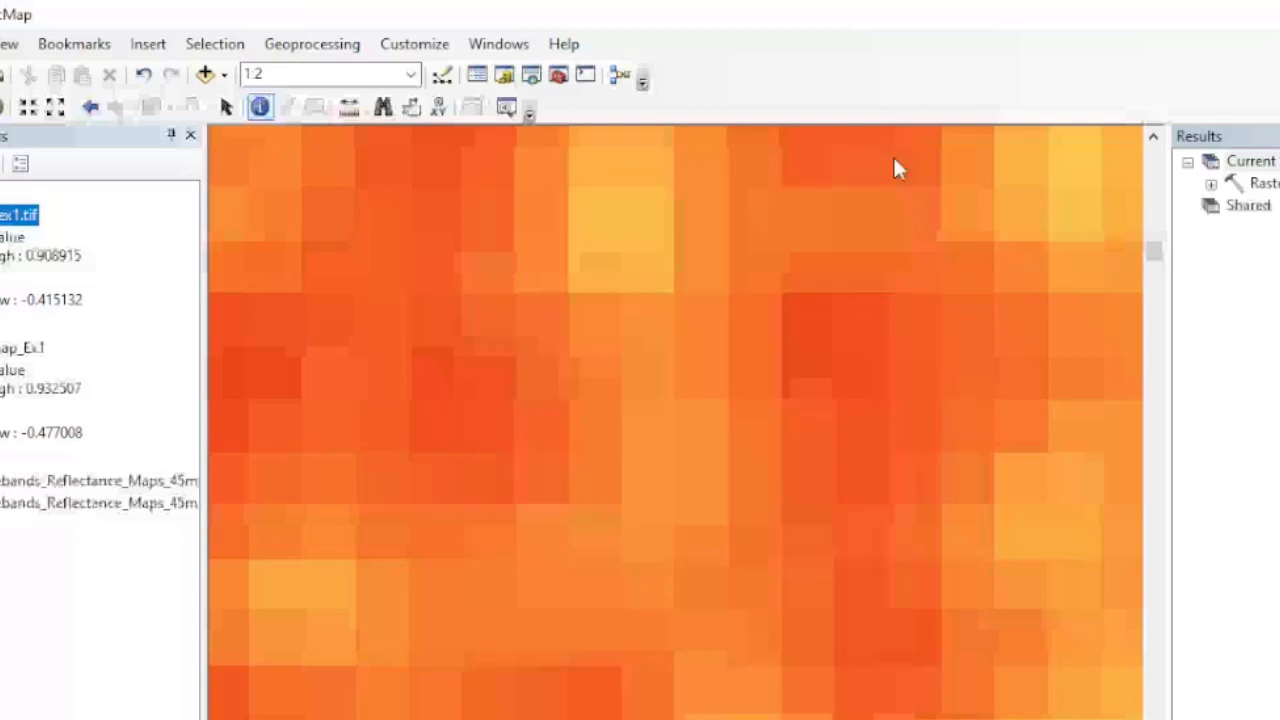
pyautogui.click(583, 266)
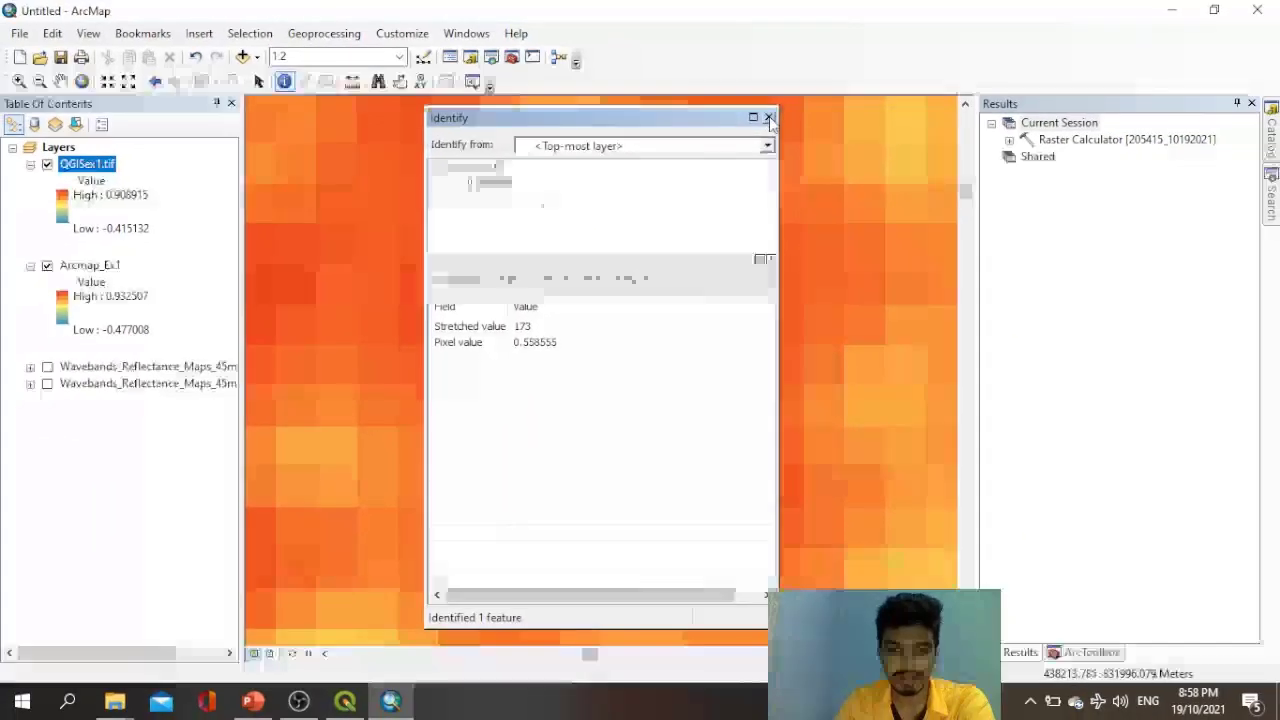
pyautogui.click(782, 121)
# Hide QGISex1.tif and identify the same pixel on Arcmap_Ex1, also 0.558555.
pyautogui.click(537, 205)
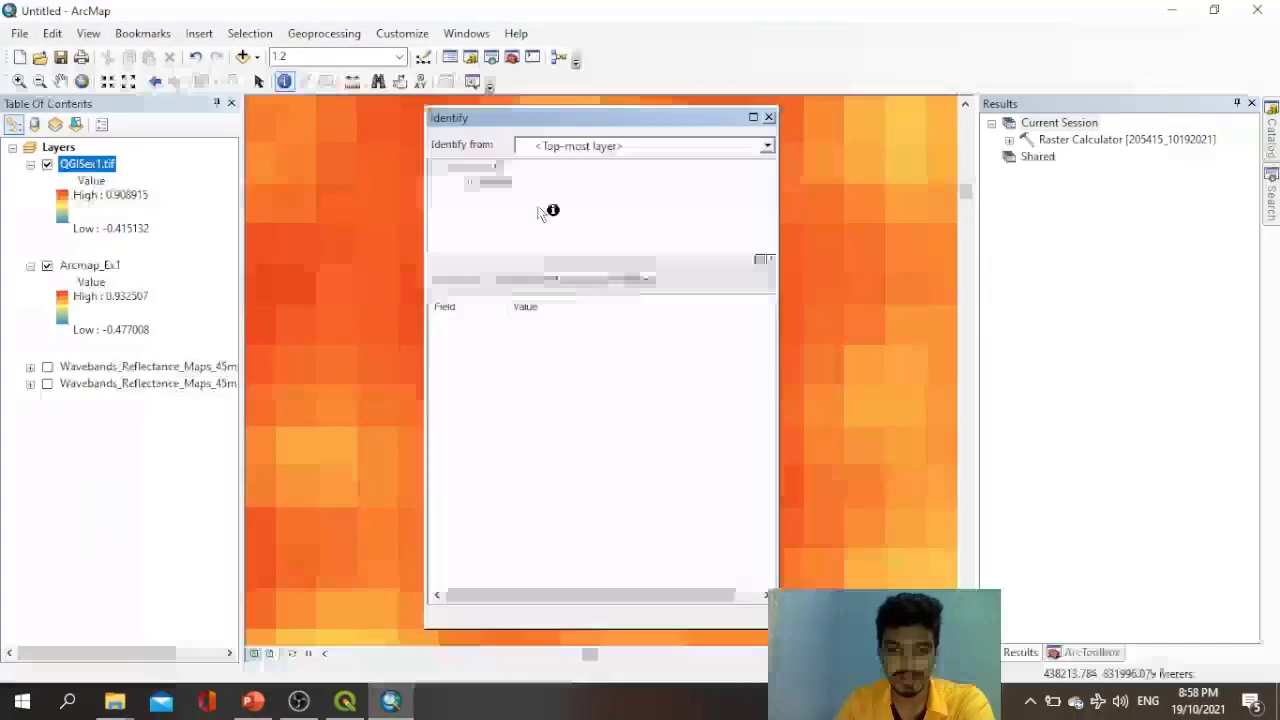
pyautogui.click(774, 121)
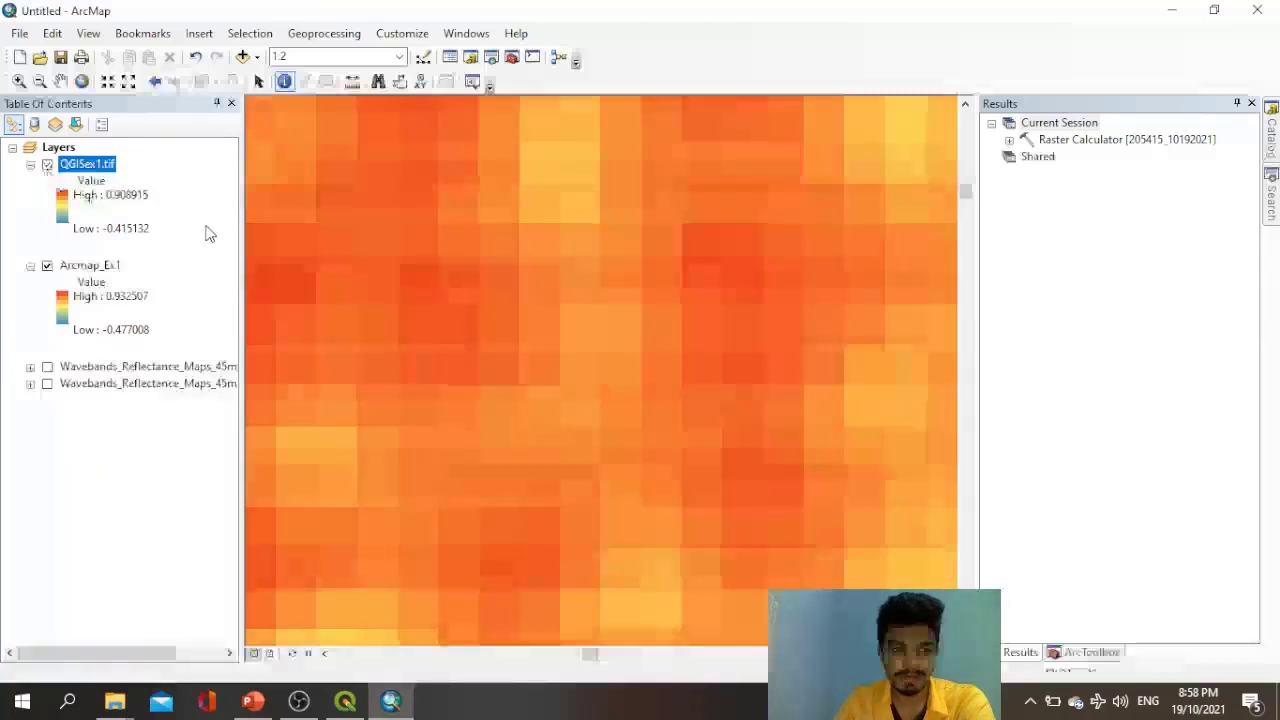
pyautogui.click(544, 211)
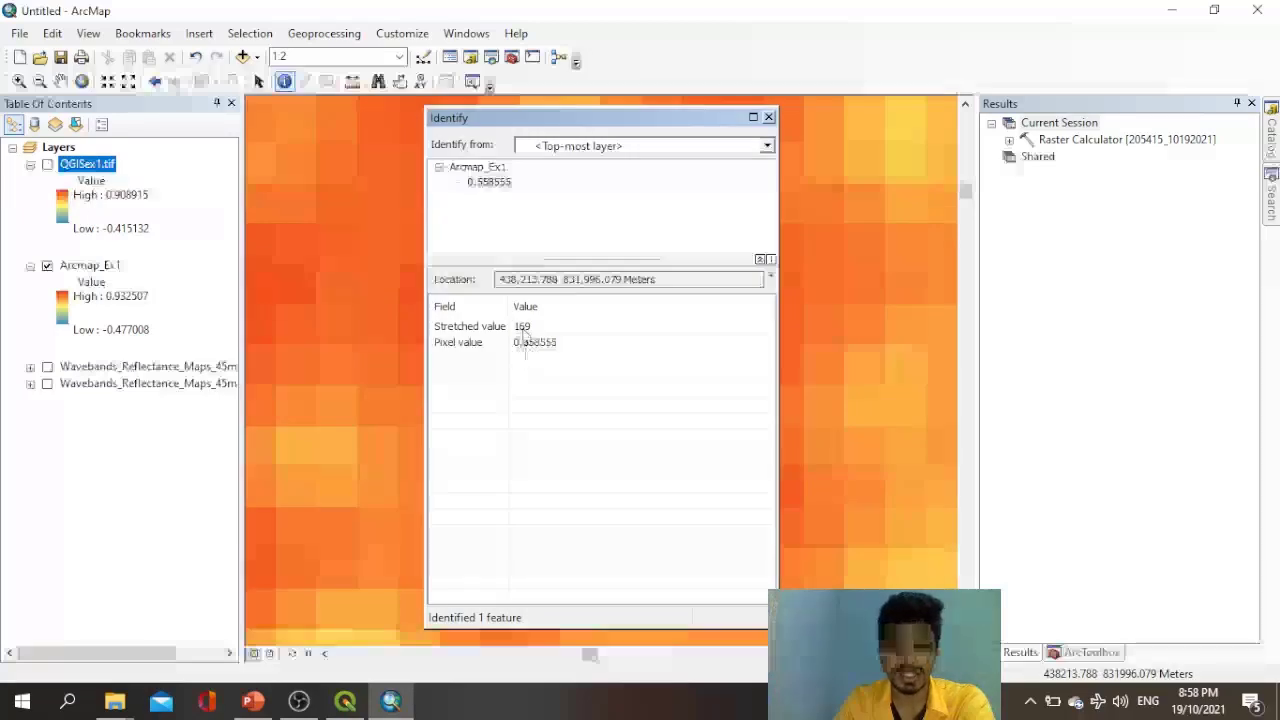
pyautogui.click(768, 117)
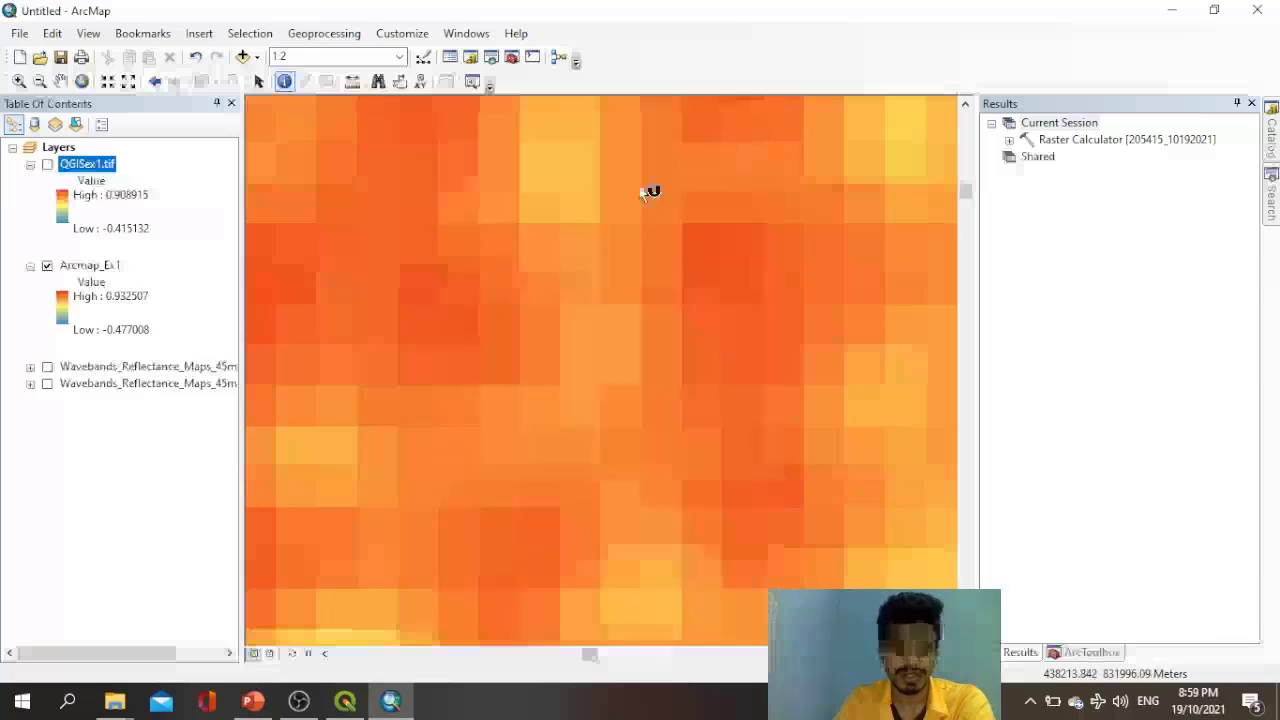
# Zoom out to 1:250, nudge the map up, then switch to the Crop Health Map presentation.
pyautogui.scroll(-5, 628, 233)
pyautogui.scroll(4, 628, 233)
pyautogui.scroll(-3, 628, 233)
pyautogui.scroll(3, 628, 233)
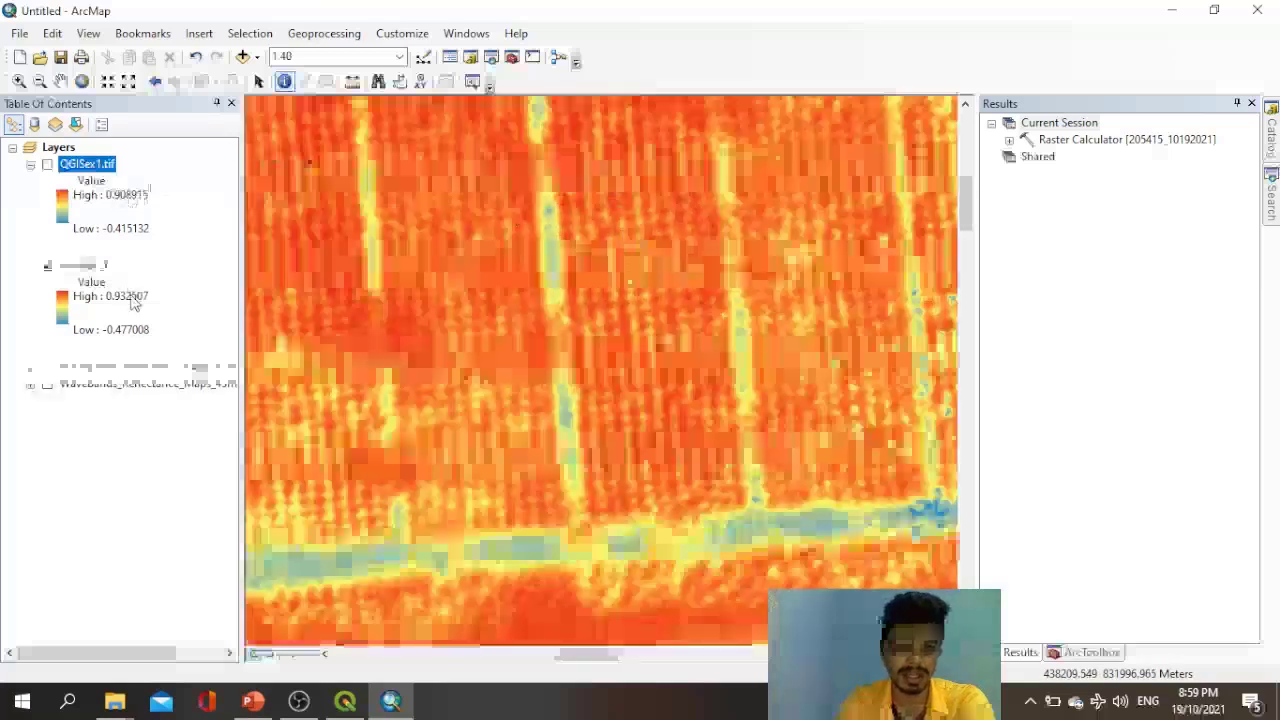
pyautogui.scroll(-3, 683, 279)
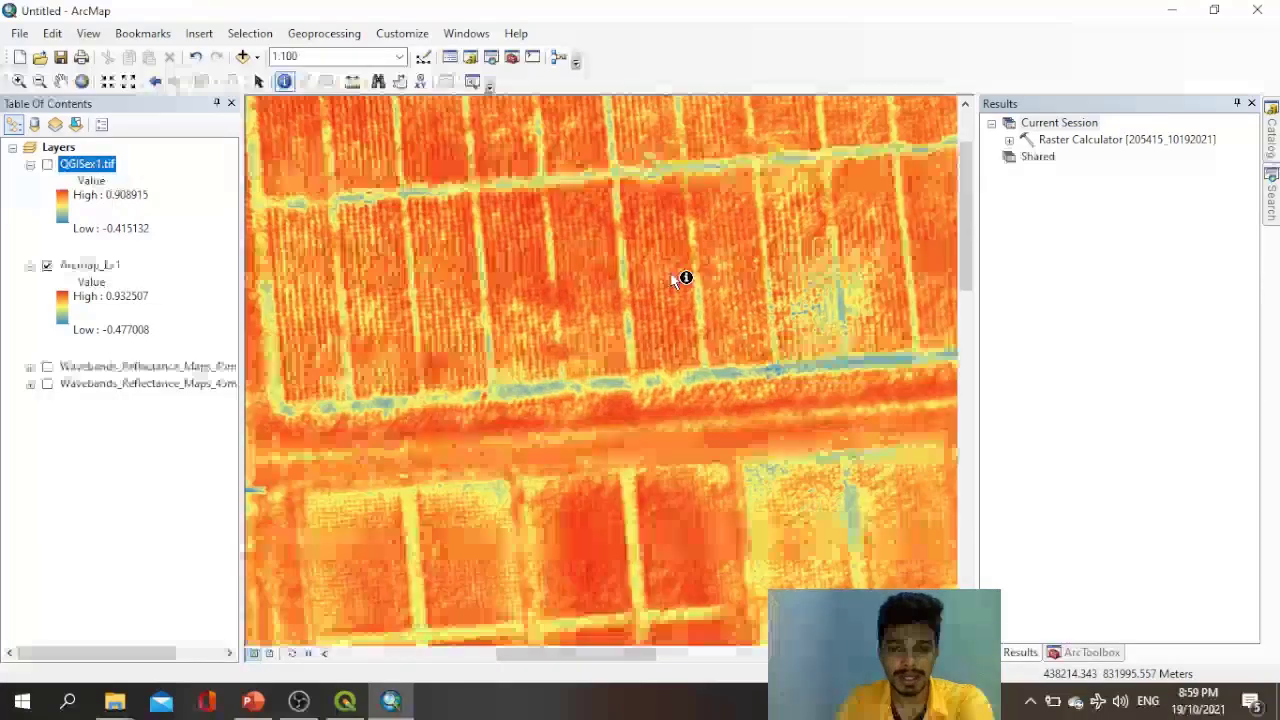
pyautogui.scroll(2, 686, 277)
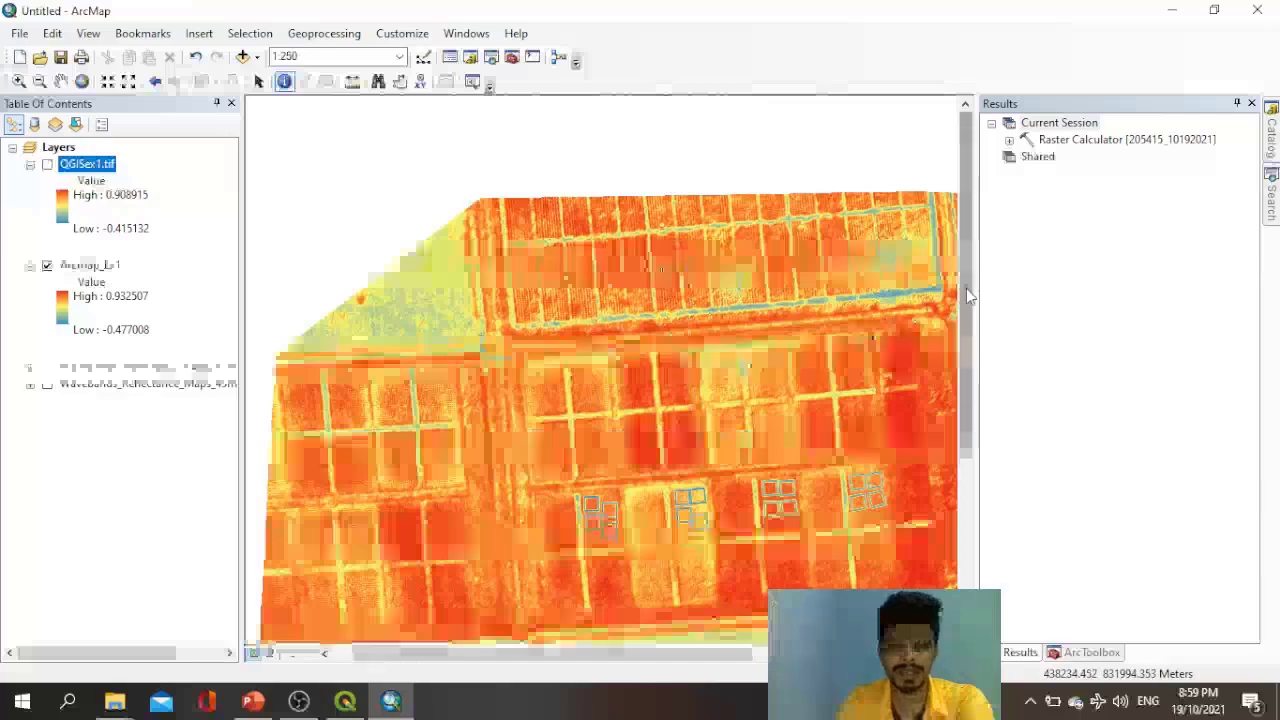
pyautogui.moveTo(965, 288); pyautogui.dragTo(965, 314)
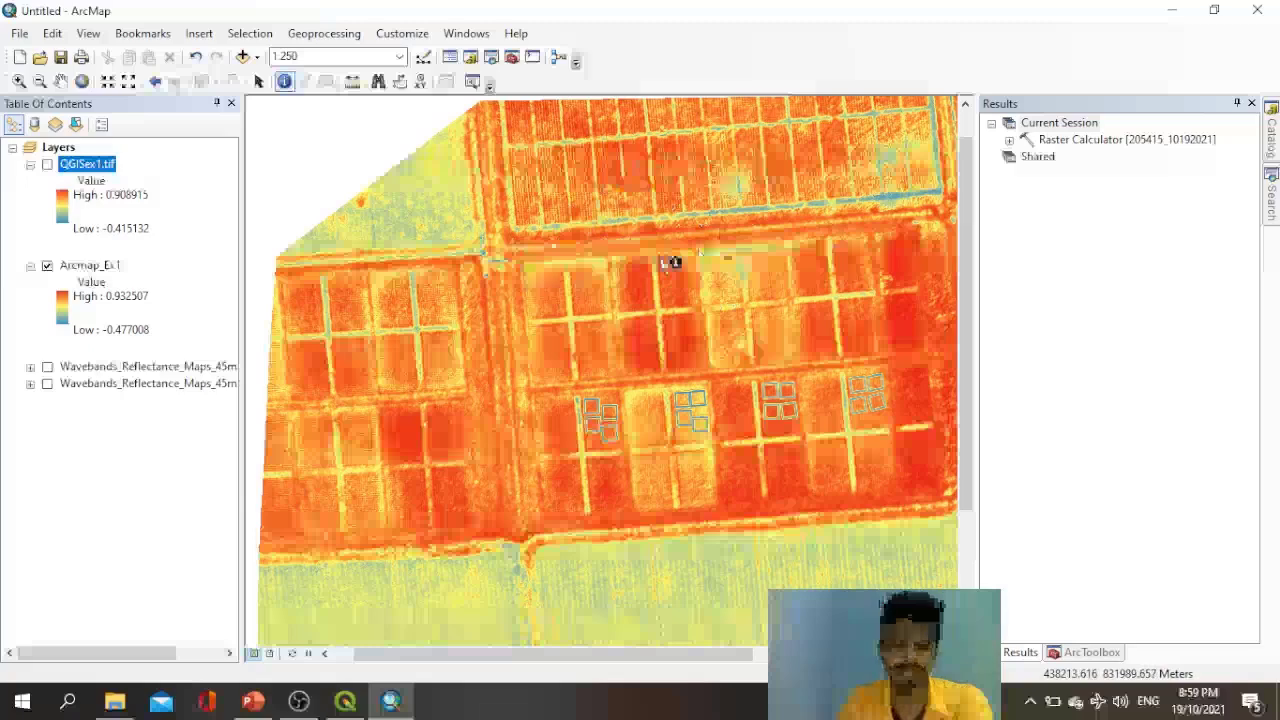
pyautogui.click(253, 702)
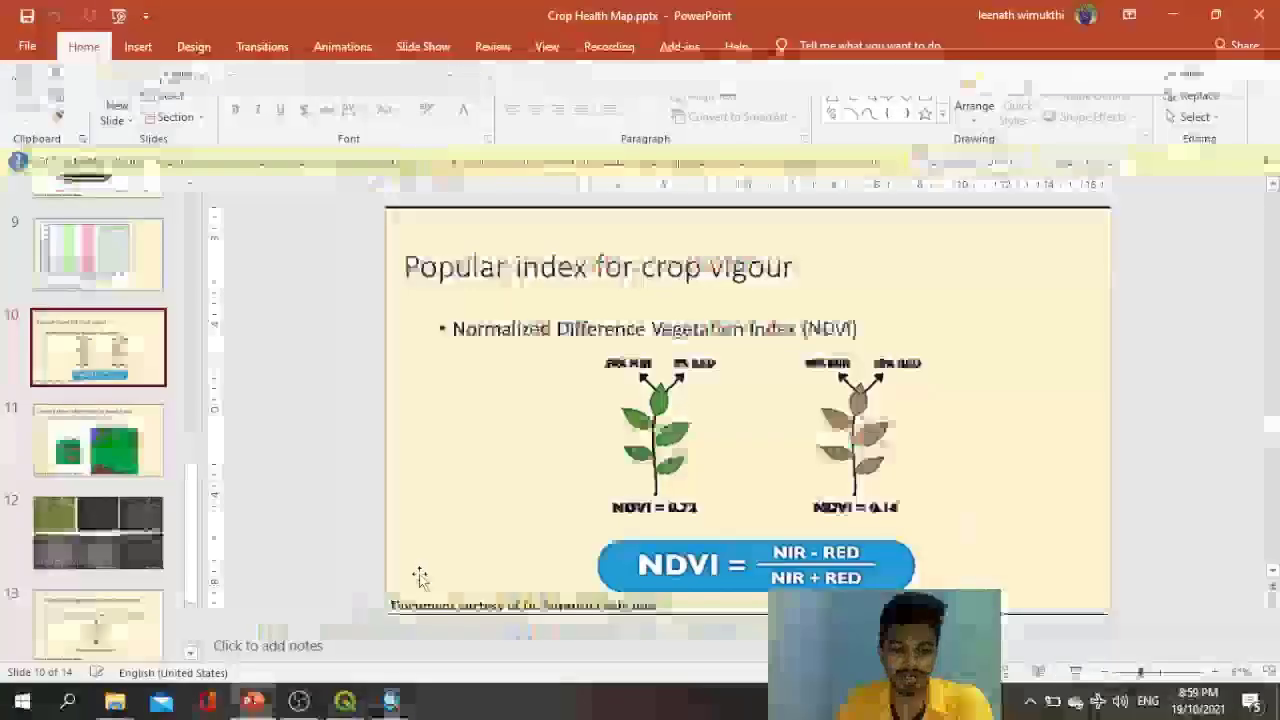